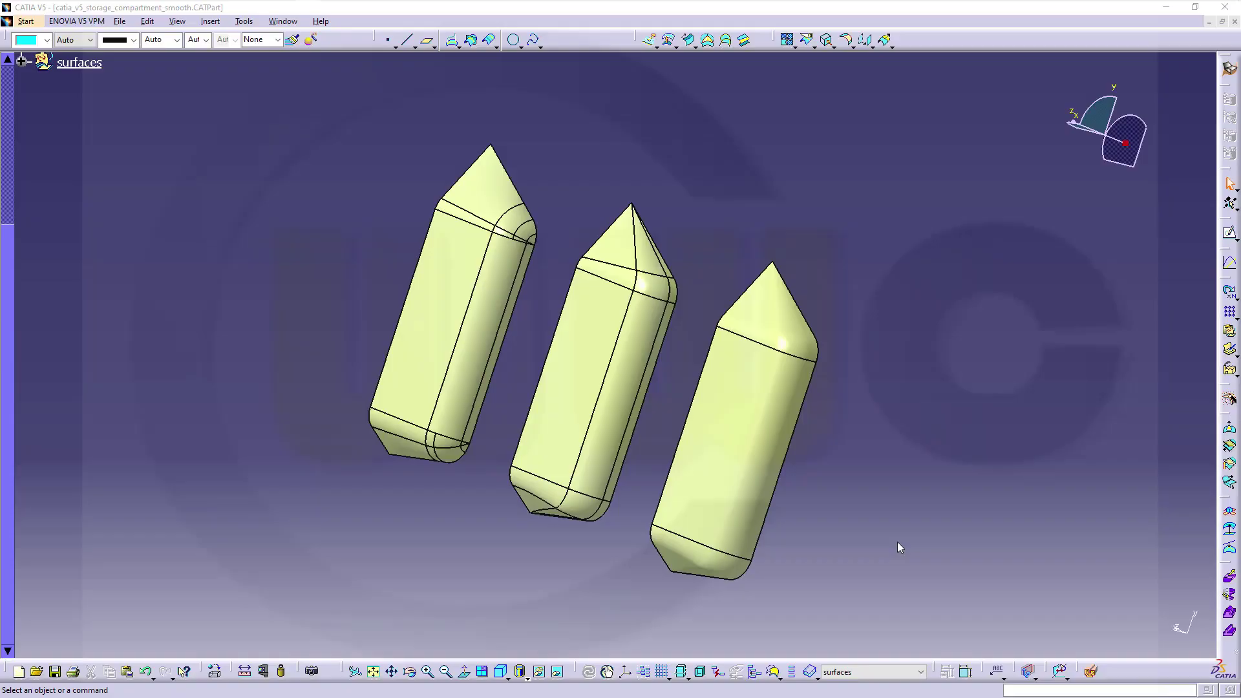
Review the three compartment variants, then switch to storage_compartment.CATPart showing var_1 and var_2
ctrl+middle_drag(905, 530, 919, 512)
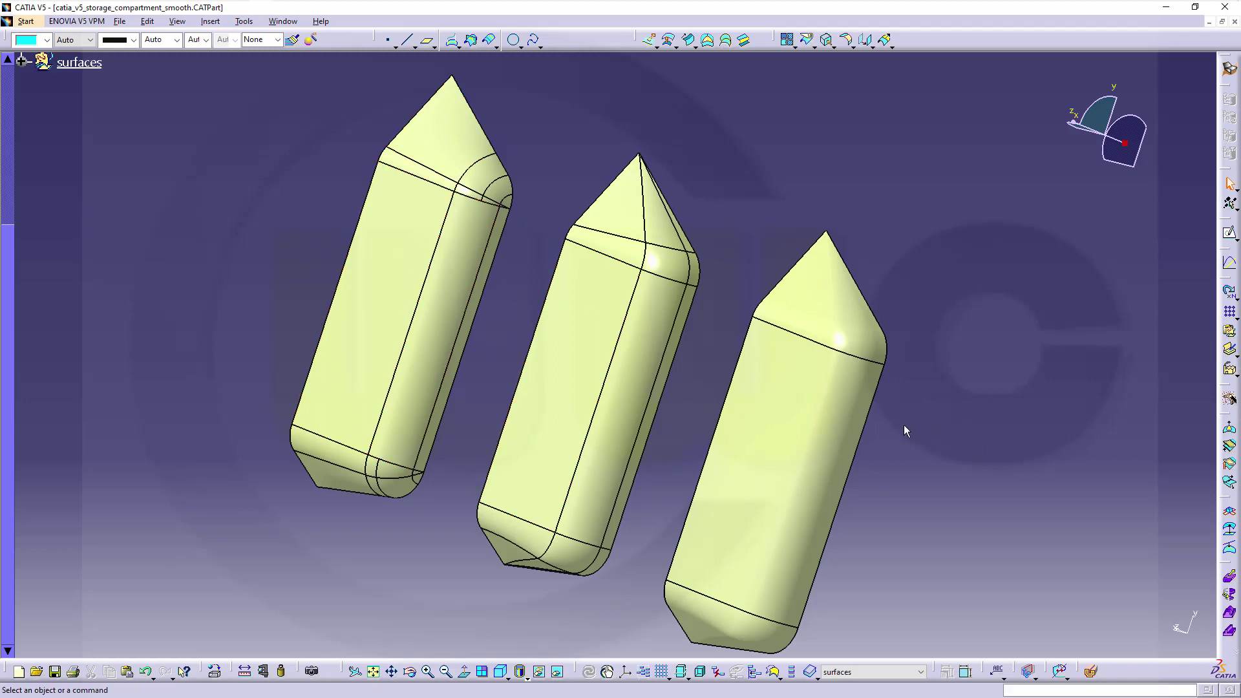
mouse_move(952, 436)
ctrl+middle_down()
mouse_move(944, 414)
mouse_move(939, 451)
ctrl+middle_up()
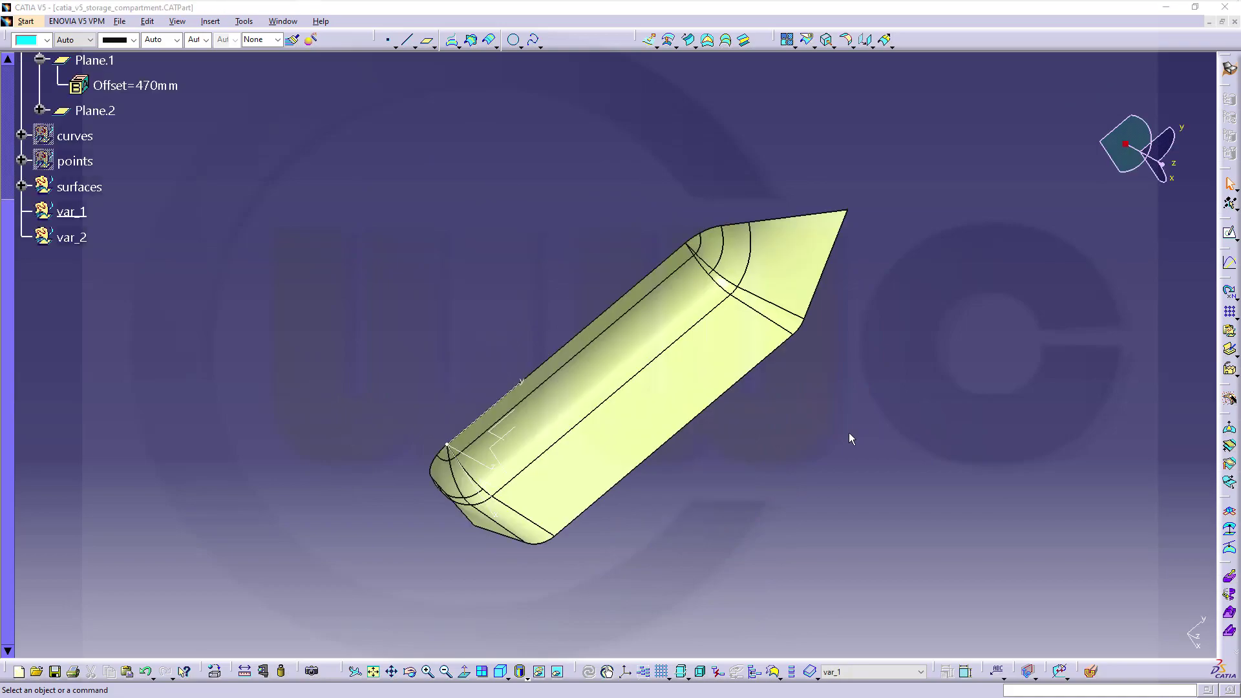
ctrl+middle_drag(848, 432, 851, 411)
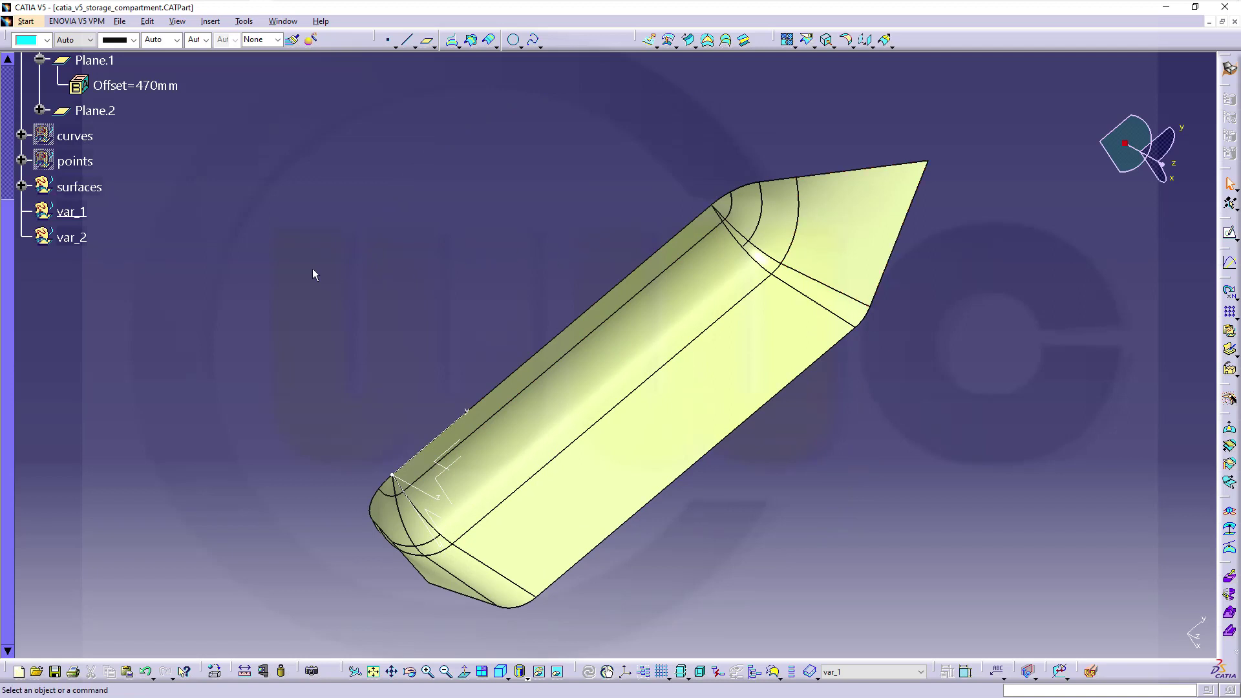
Hide the finished Join.3 compartment surface and show the Extrude.1 base surface
scroll(152, 219, up, 1)
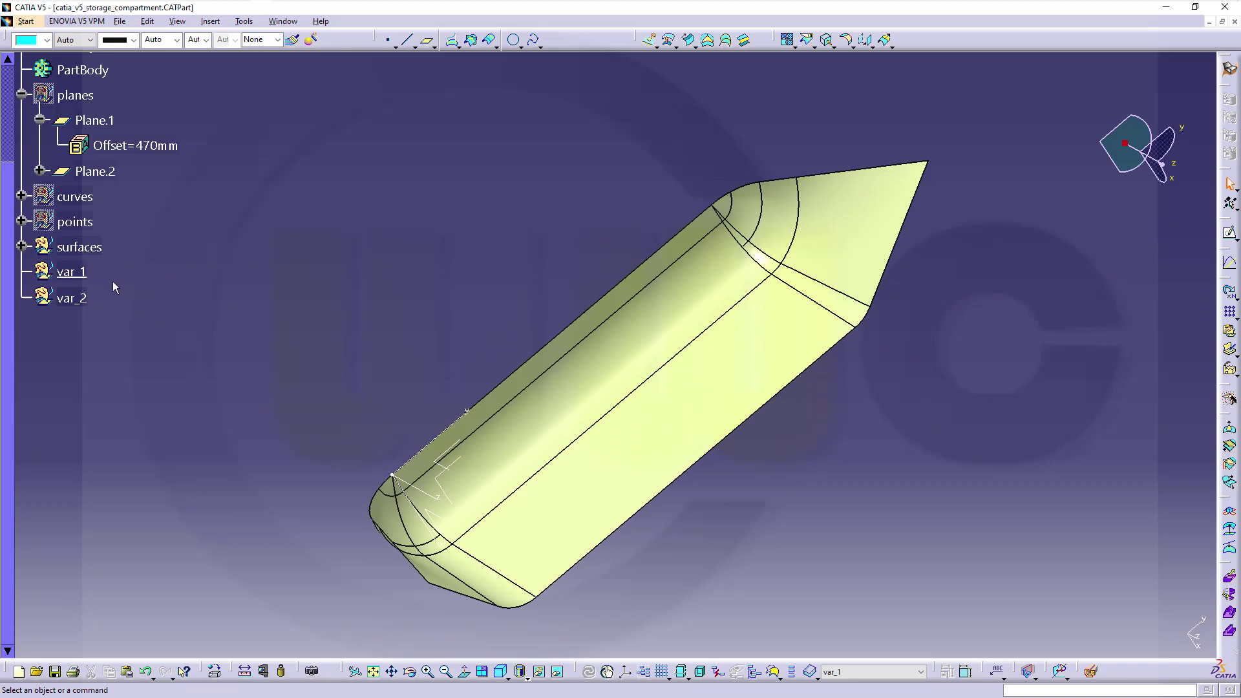
click(22, 247)
right_click(91, 353)
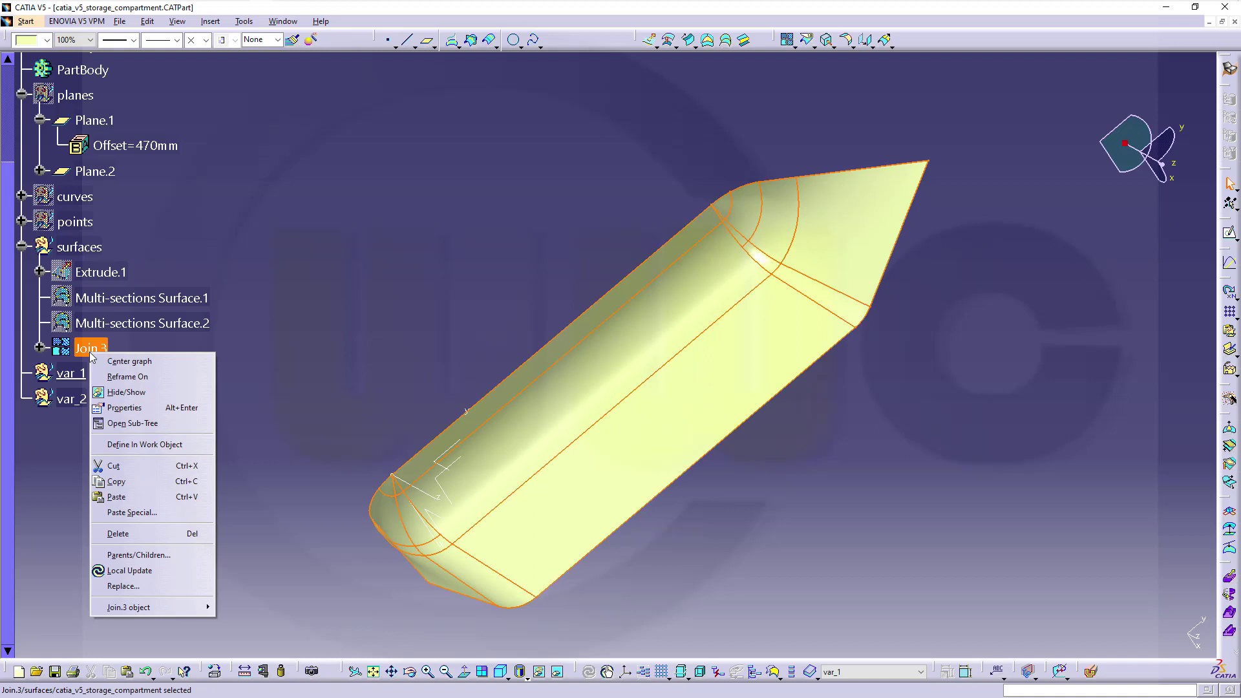
click(126, 392)
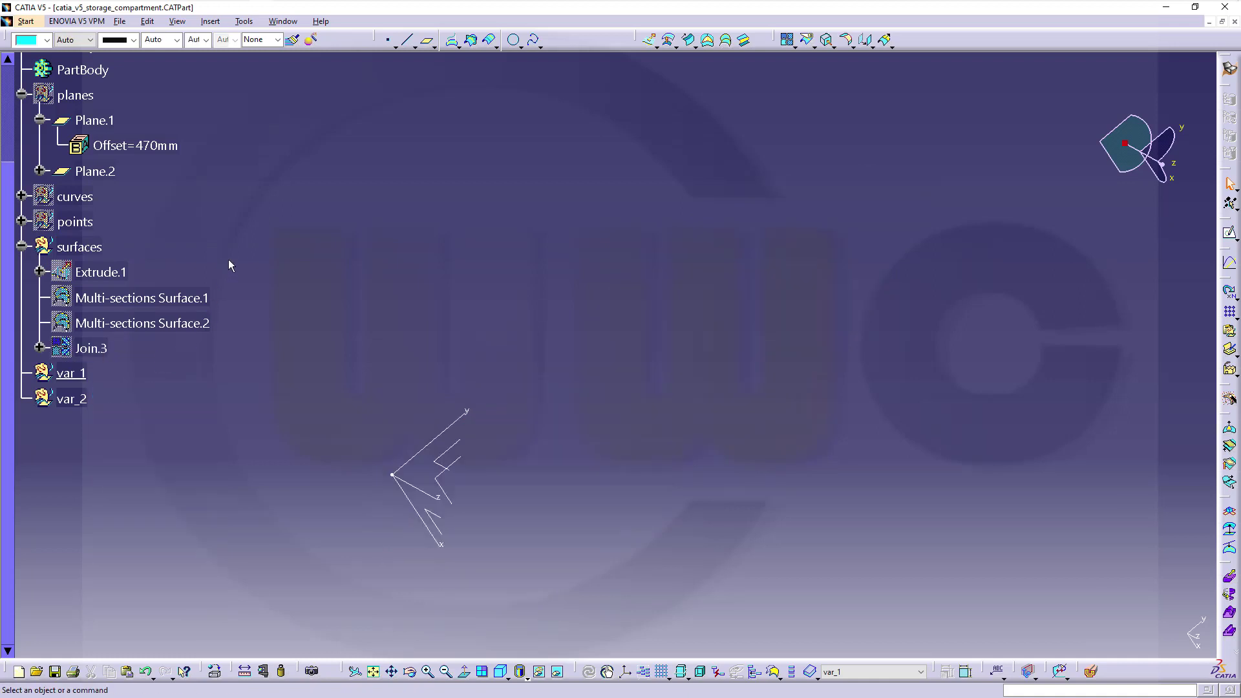
right_click(110, 274)
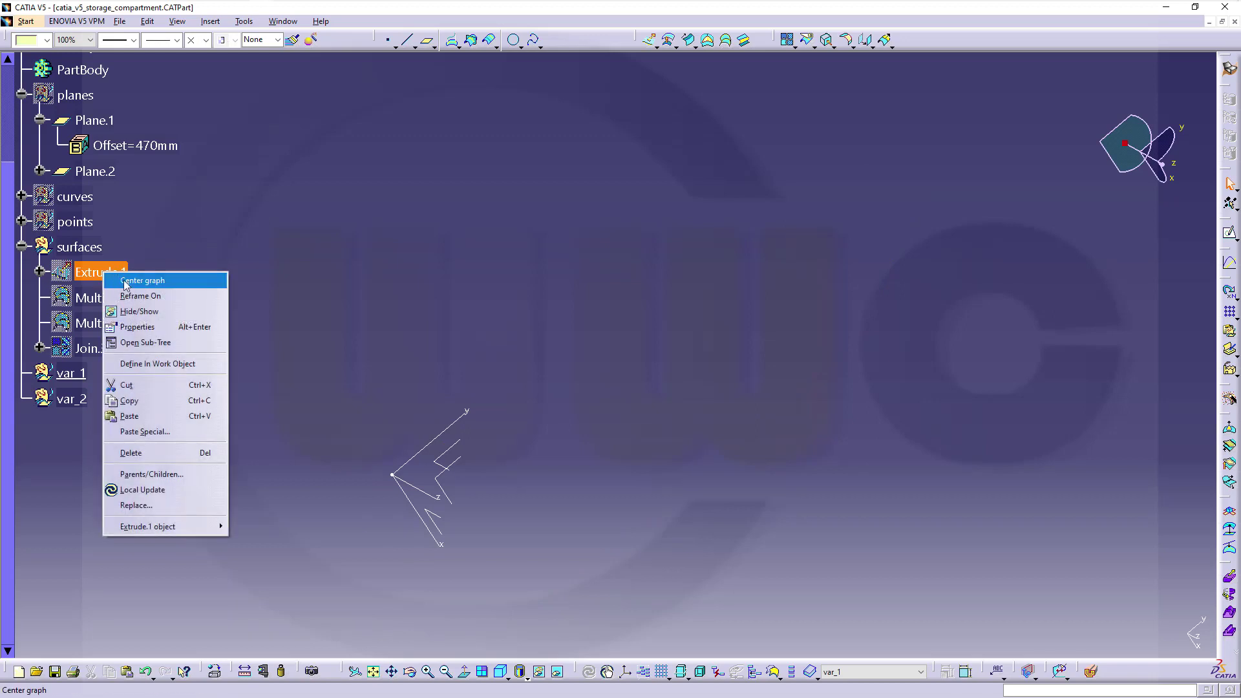
click(149, 315)
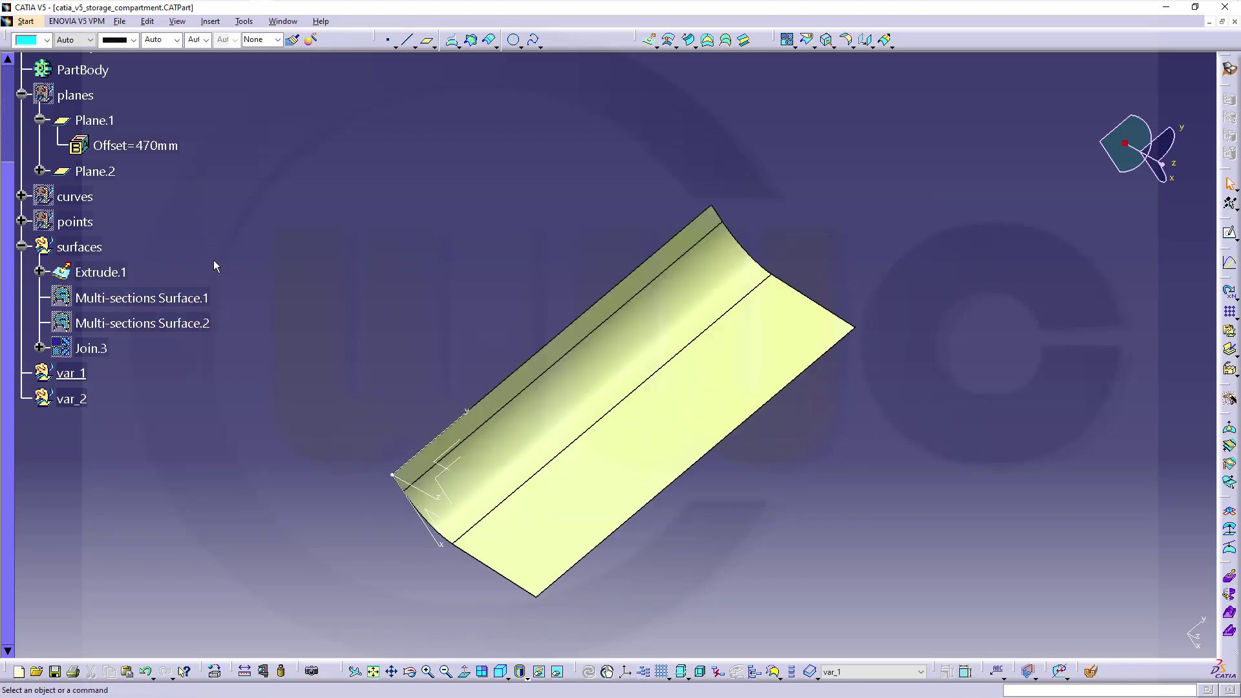
Show all curves in the curves set and inspect the profiles around the surface
click(22, 195)
right_click(58, 195)
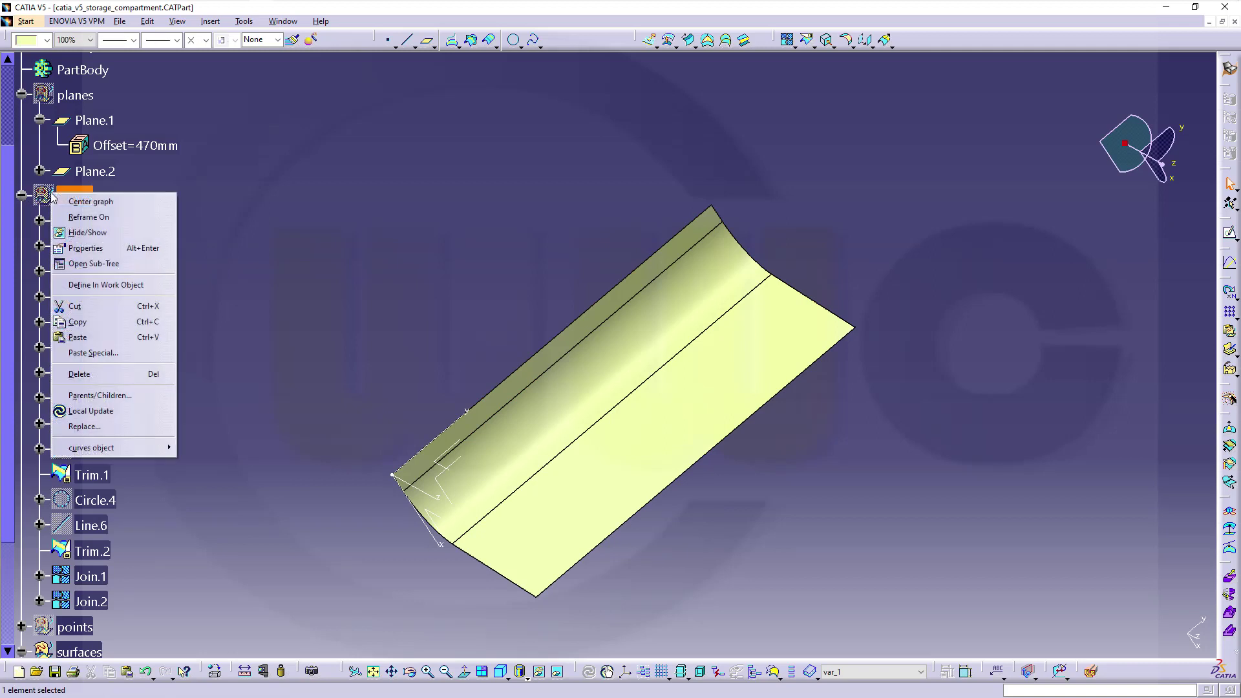
click(91, 234)
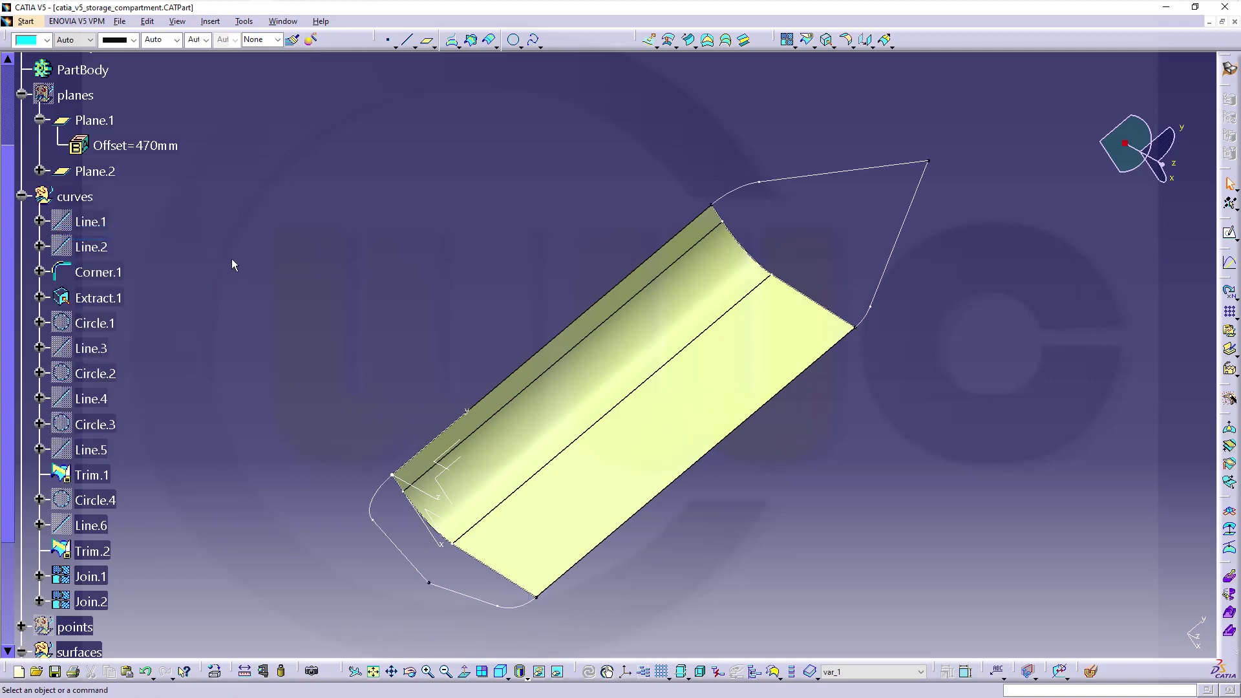
middle_drag(224, 300, 467, 252)
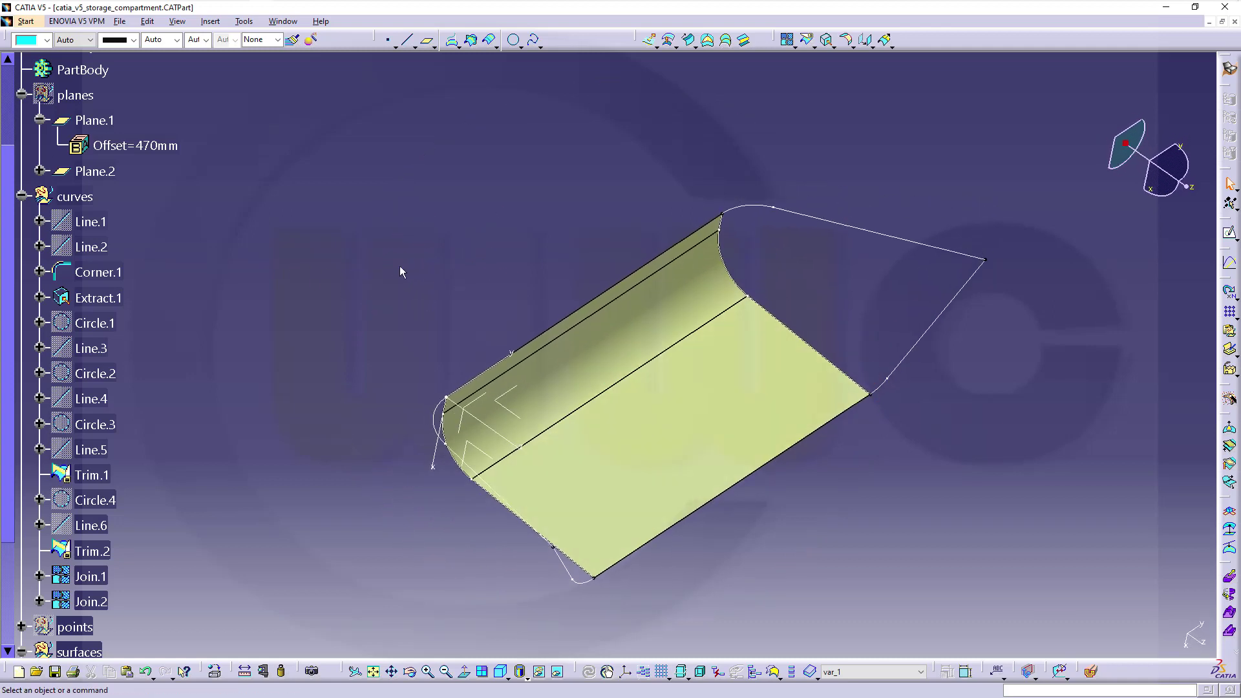
middle_drag(297, 274, 376, 249)
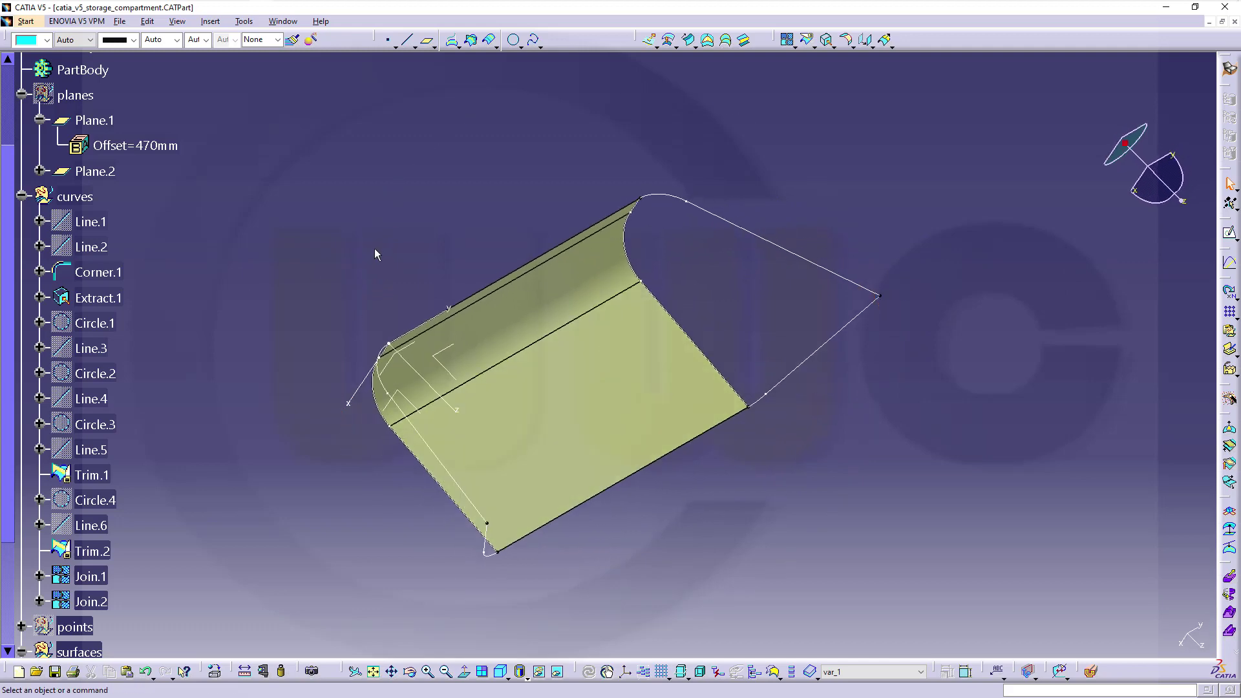
middle_drag(473, 255, 415, 216)
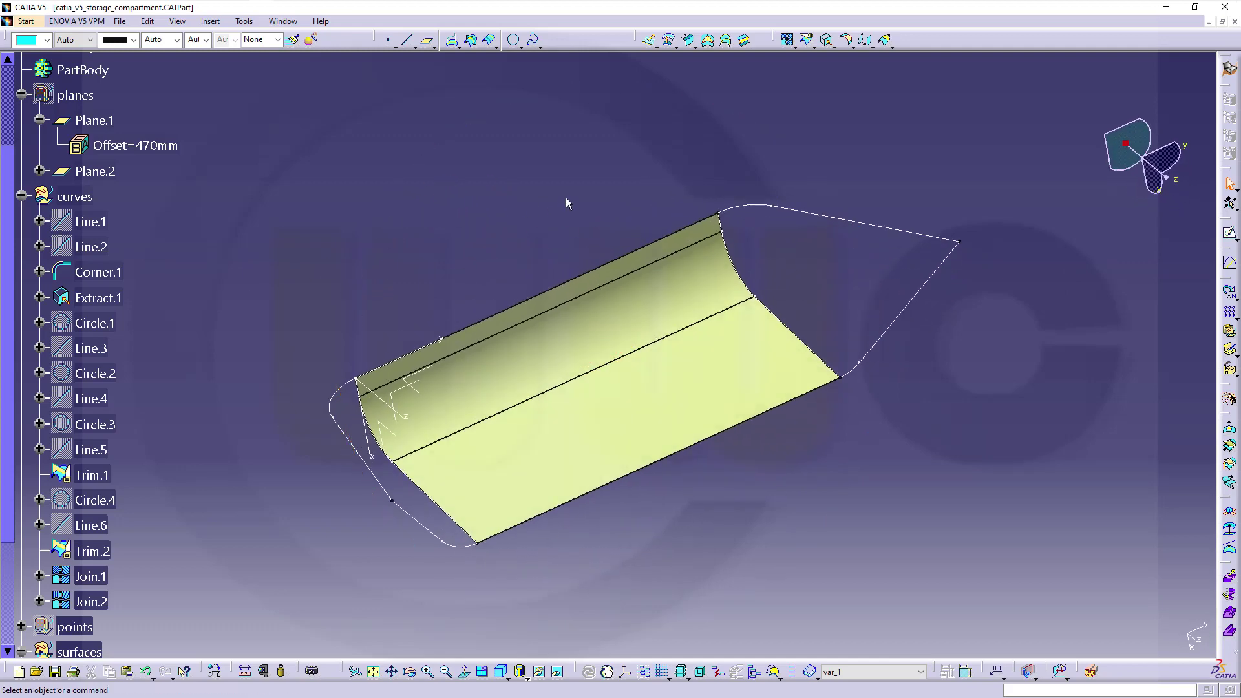
Extract the top and bottom edges of Extrude.1 as separate curves
click(827, 41)
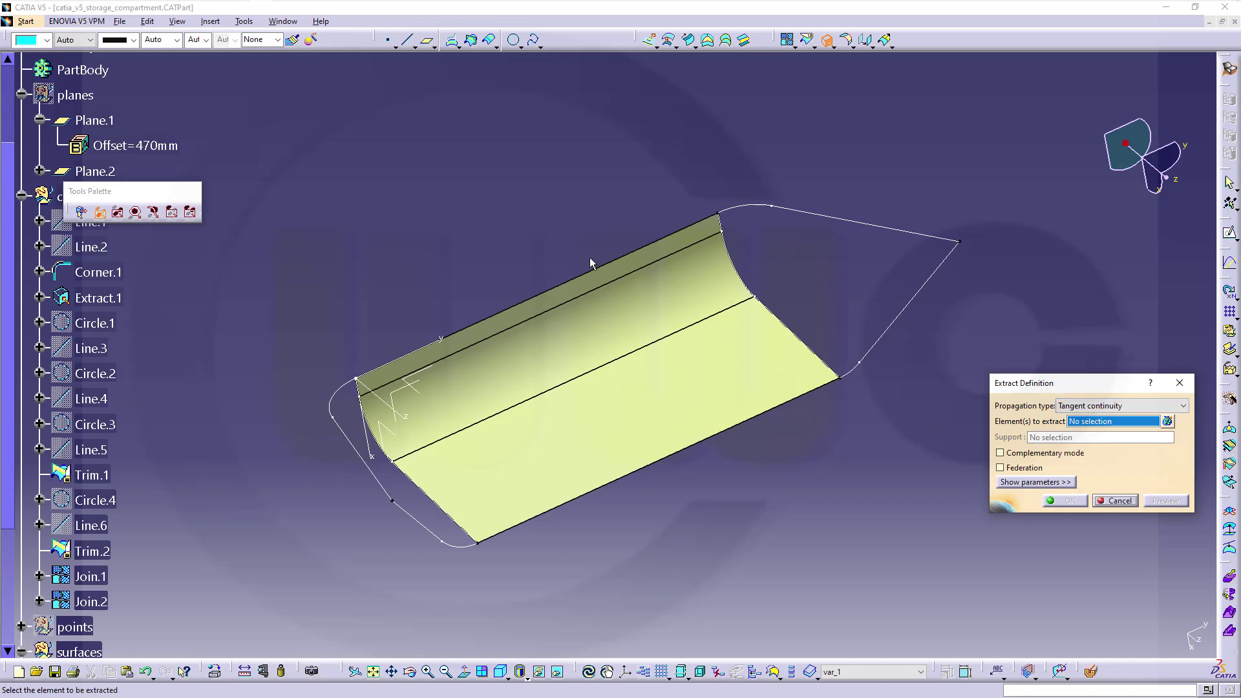
click(572, 289)
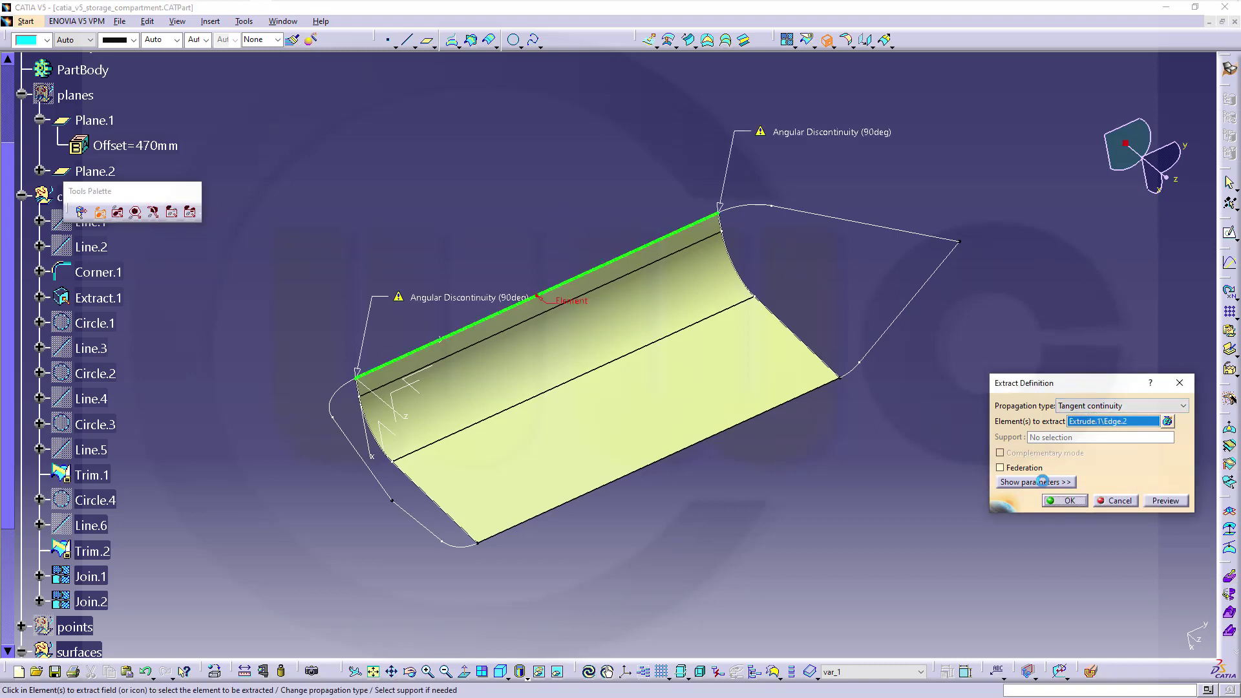
click(1068, 502)
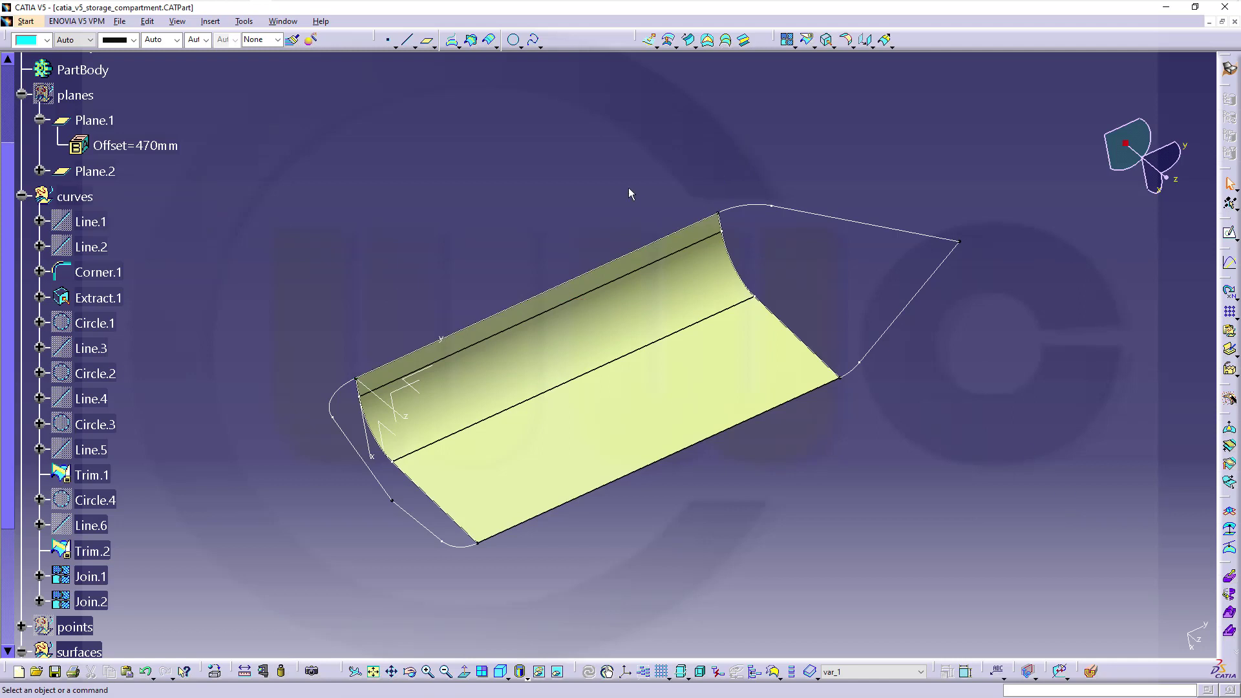
click(827, 40)
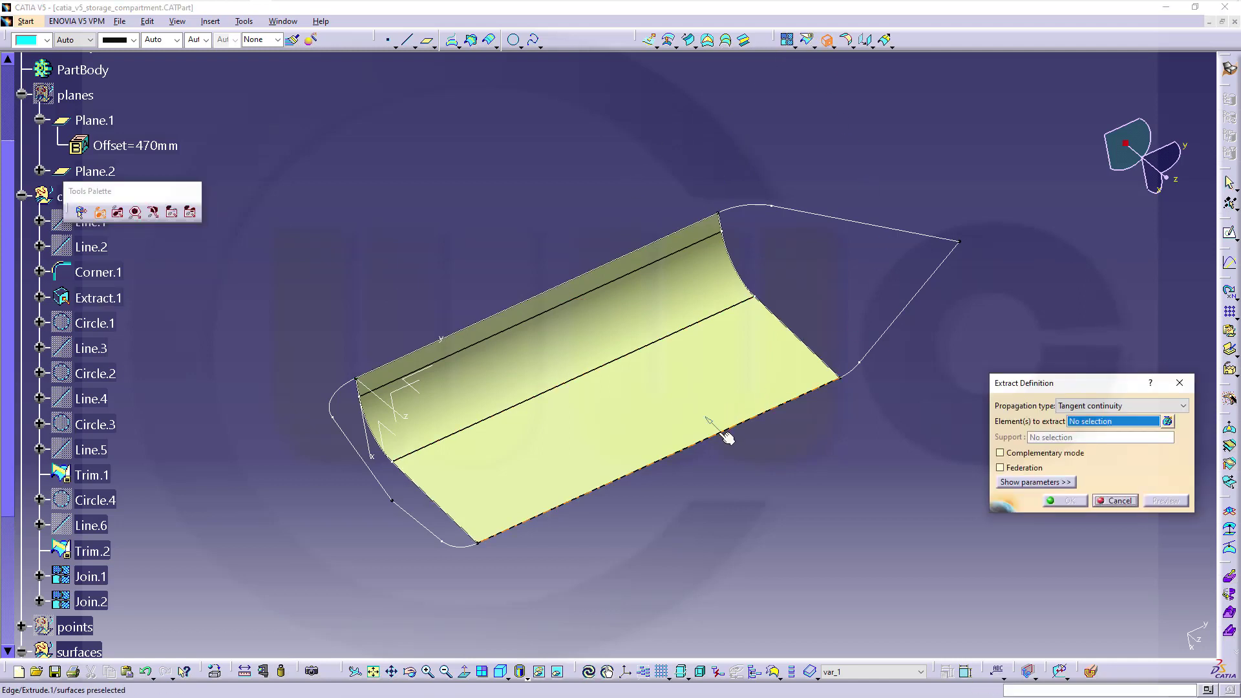
click(658, 461)
click(1068, 501)
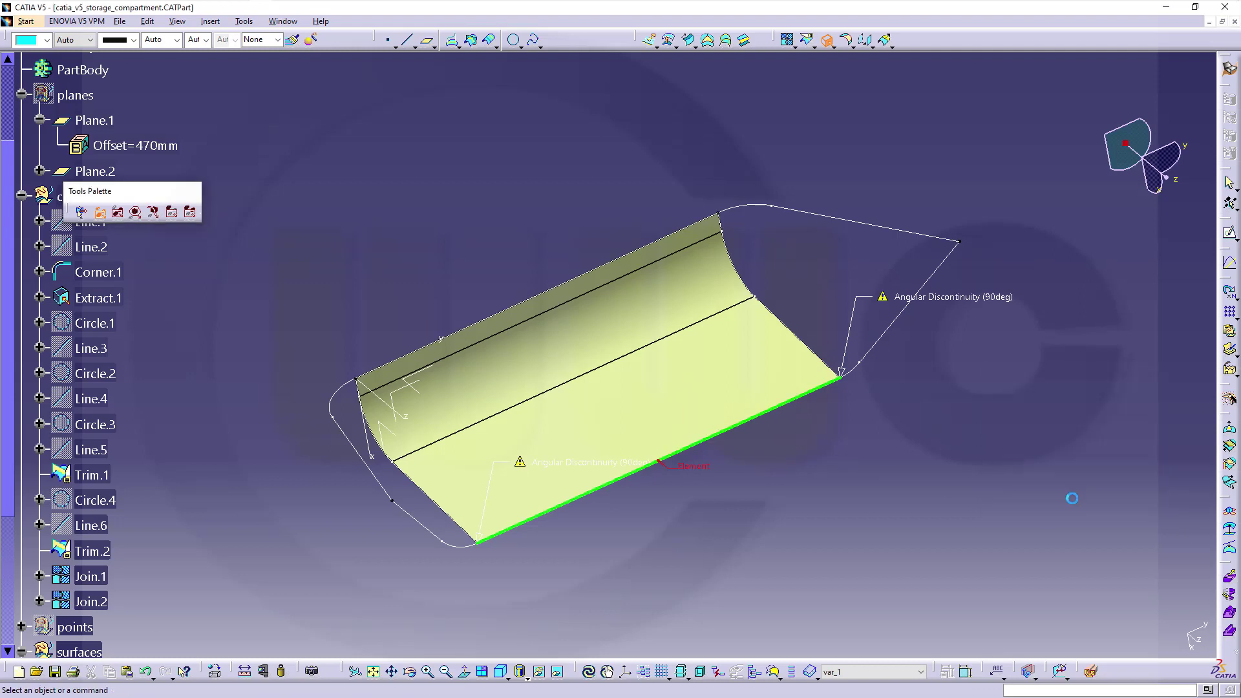
Hide the extruded surface so only the profile wireframe remains
right_click(647, 387)
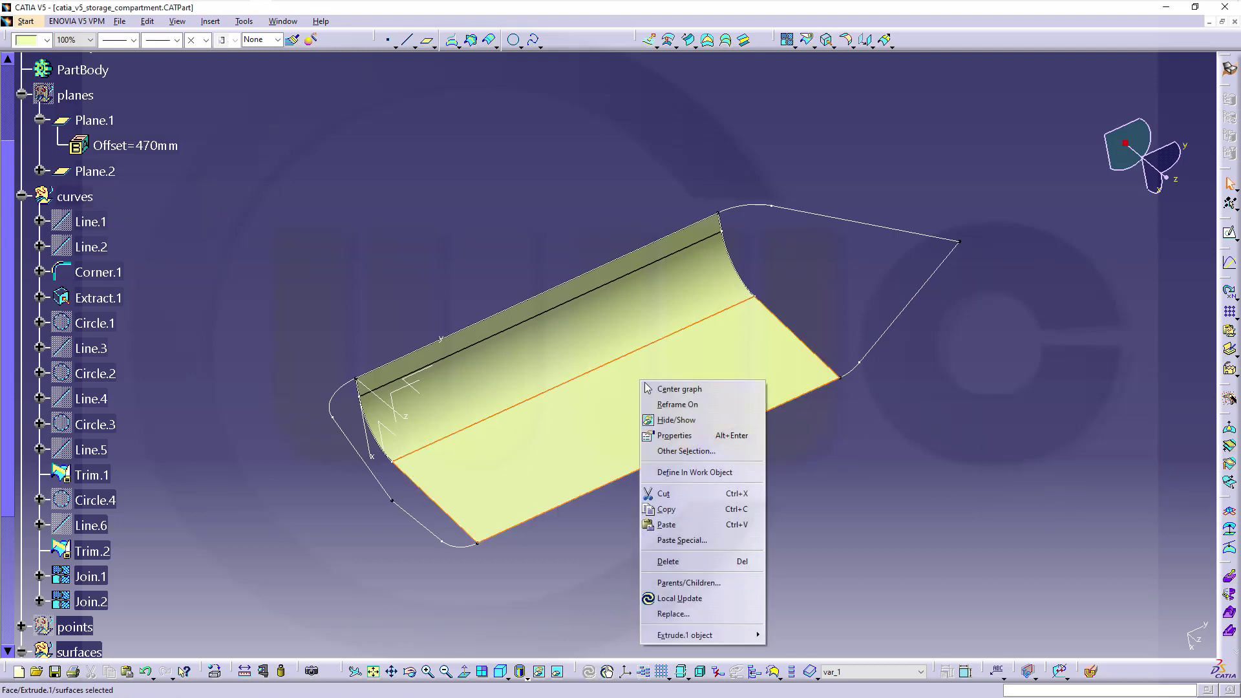
click(675, 420)
middle_drag(419, 219, 633, 349)
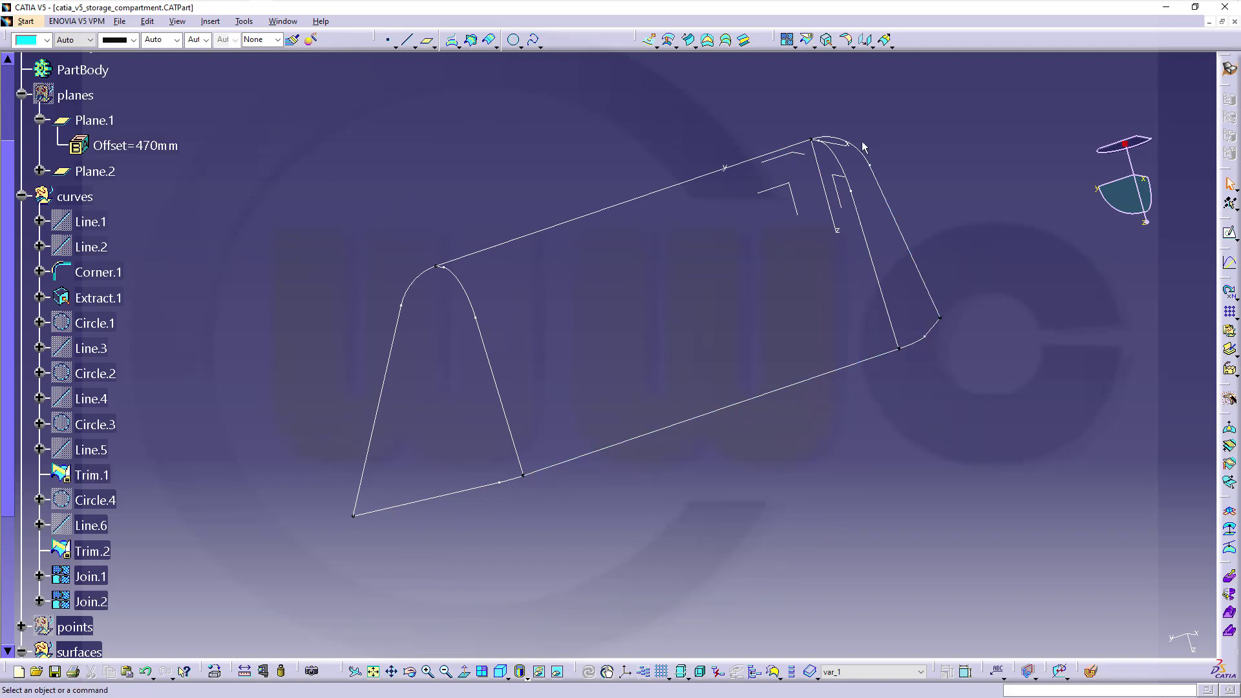
Join Trim.2, the bottom edge and the corner arc into one tangency-checked curve
click(785, 40)
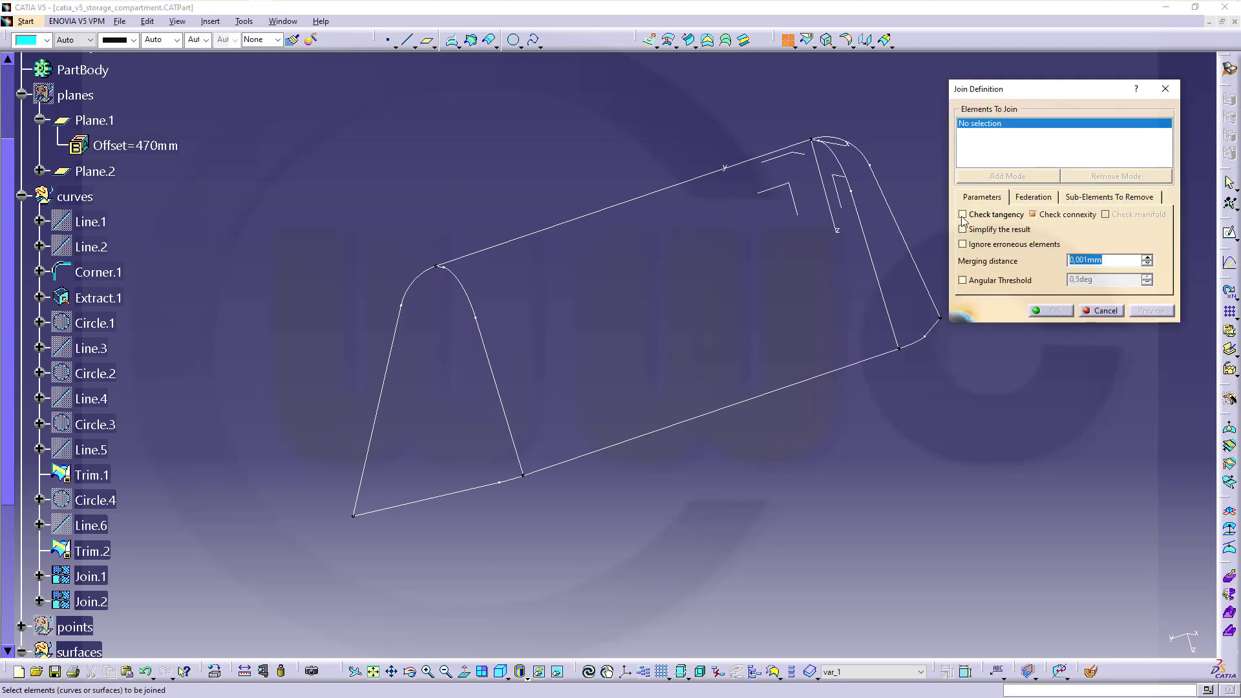
click(962, 215)
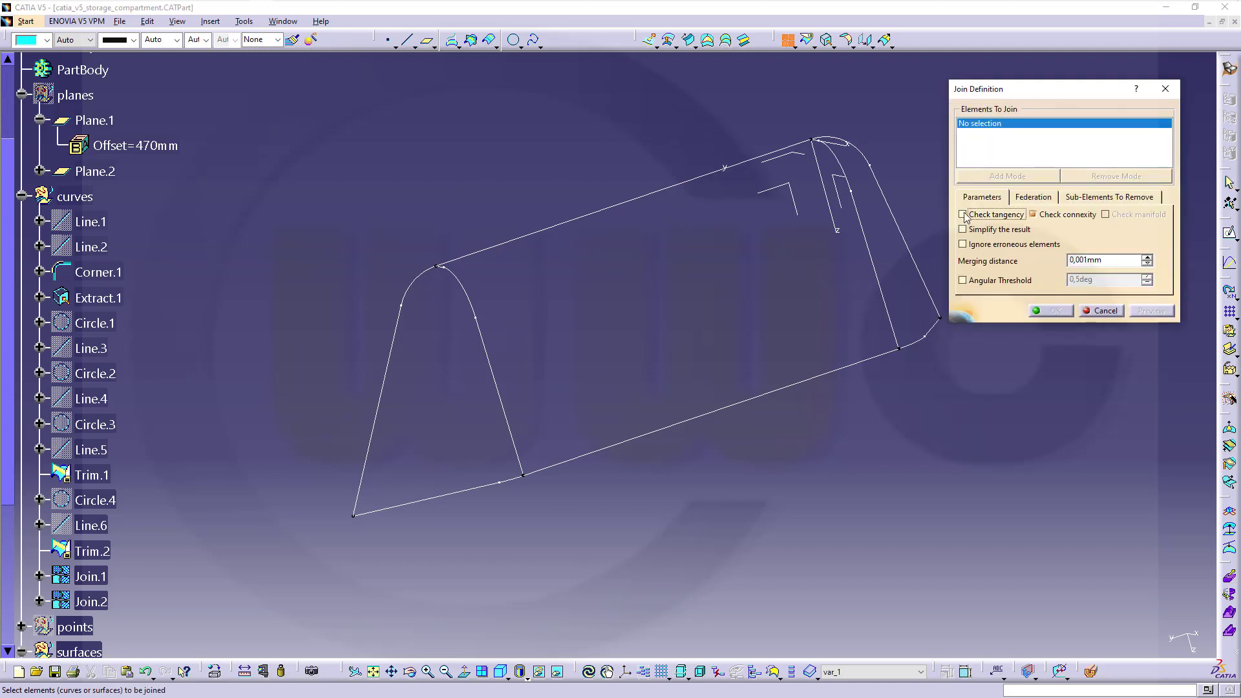
click(452, 495)
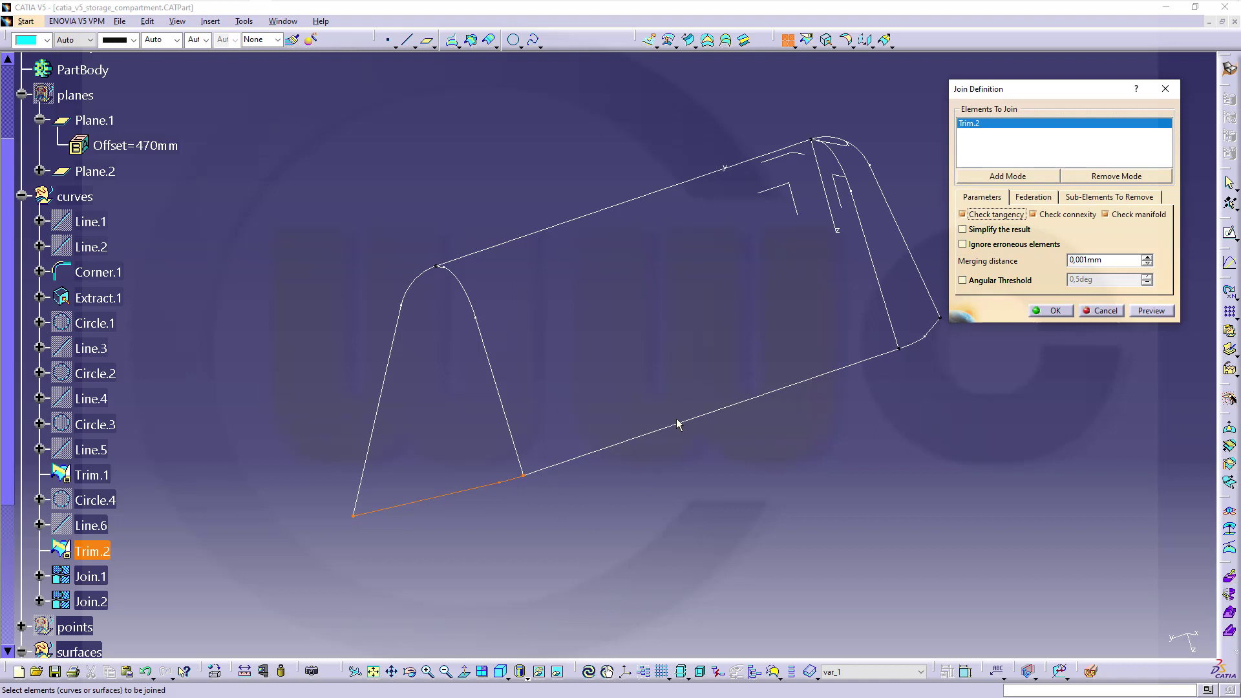
click(675, 427)
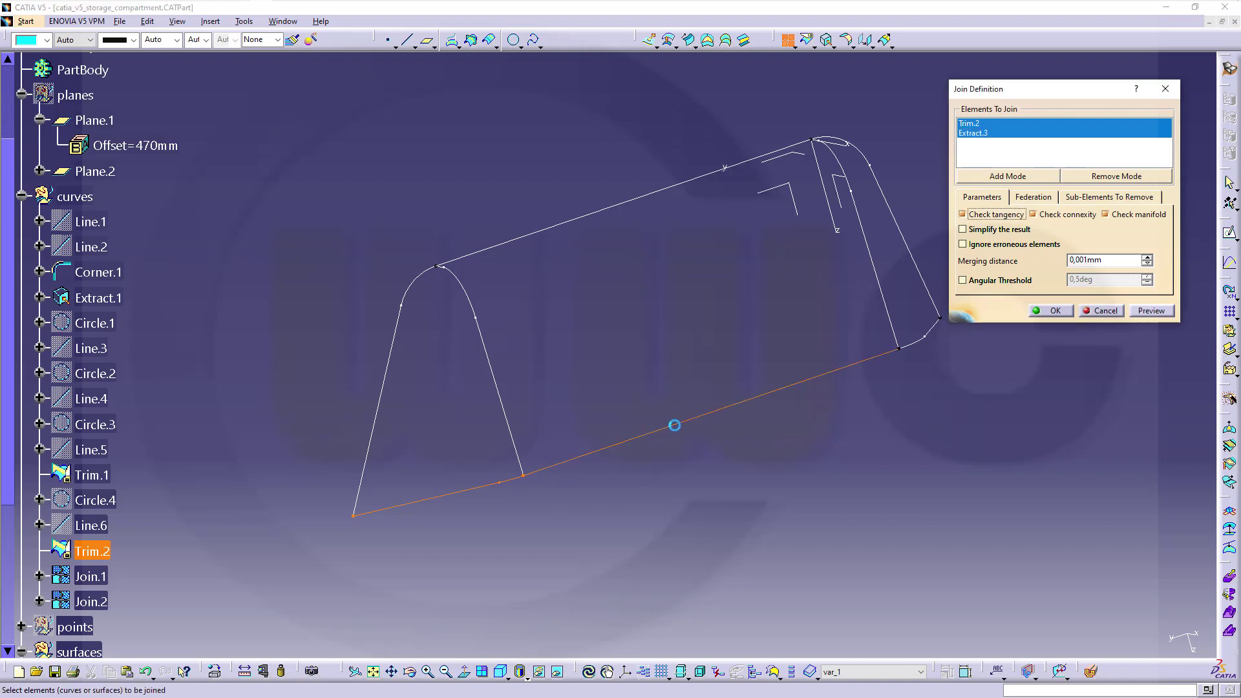
click(928, 337)
click(1055, 311)
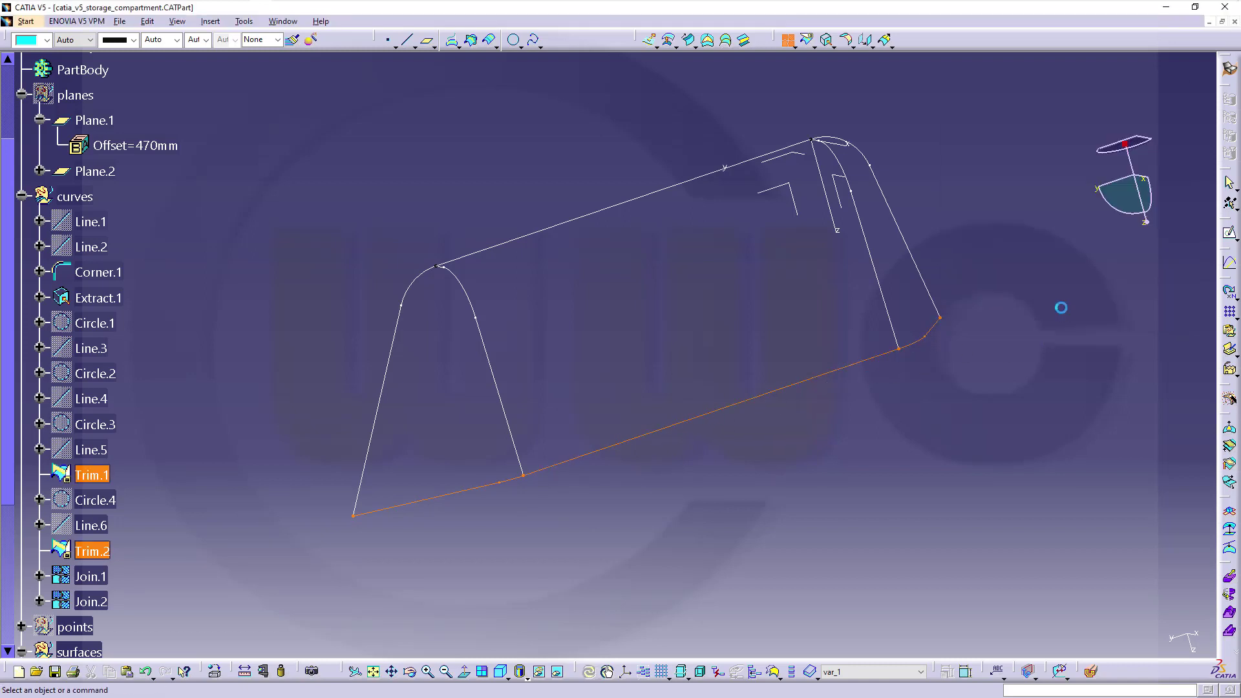
Join the left profile Join.1, the top line and right profile Join.2 into one curve
click(394, 349)
click(528, 236)
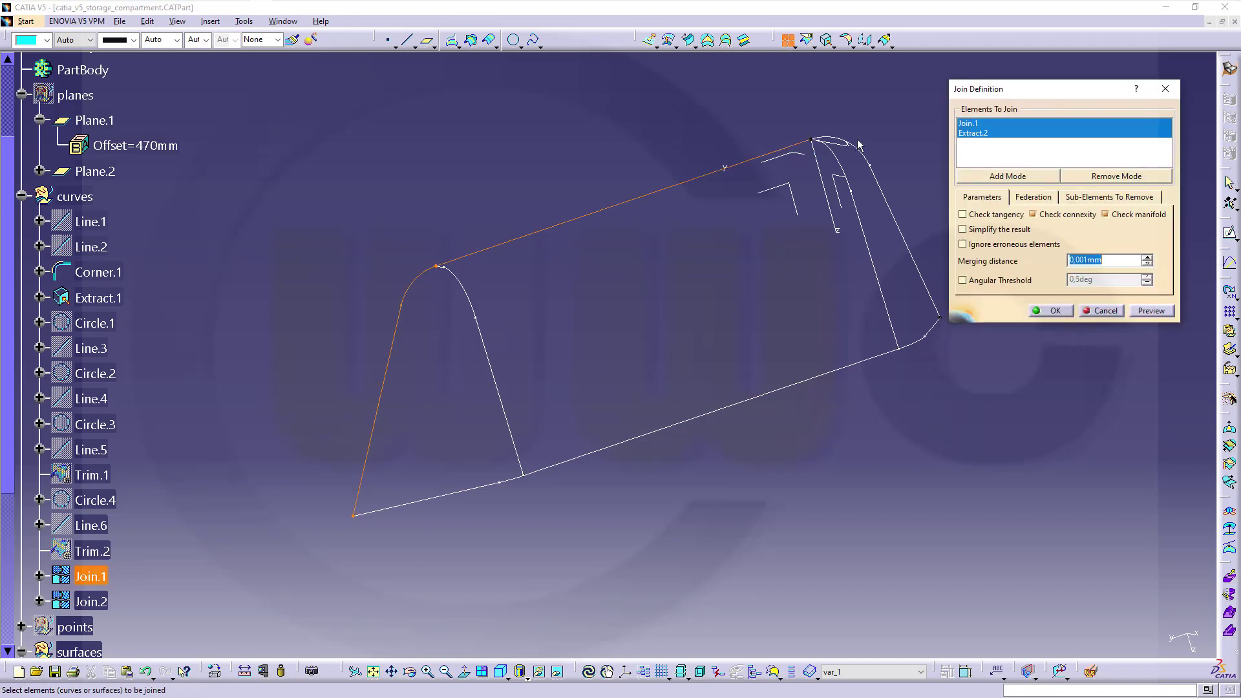
click(869, 165)
click(1056, 313)
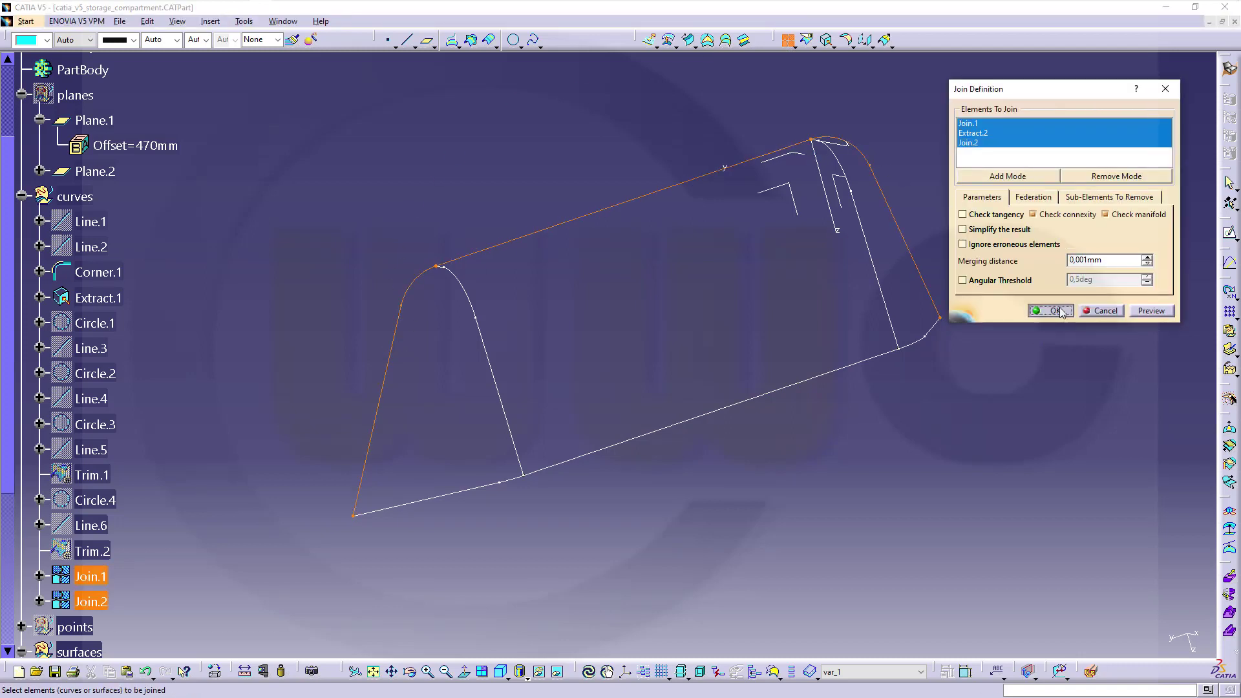
middle_drag(519, 432, 530, 365)
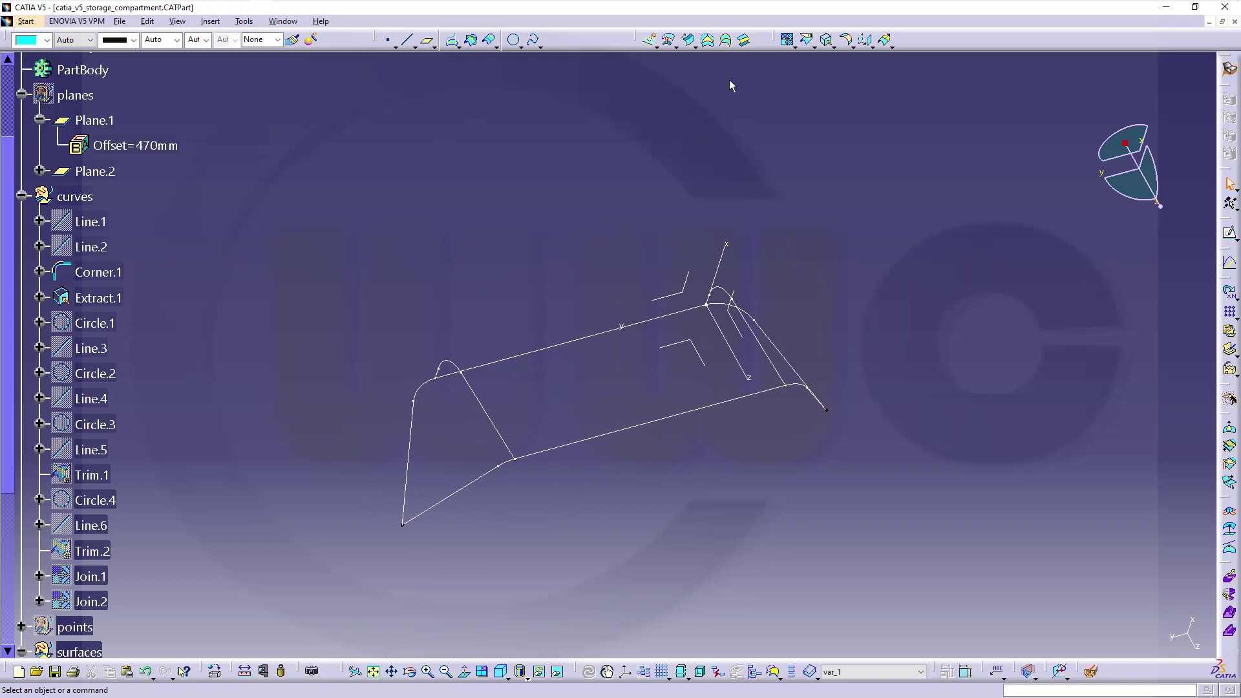
Start a multi-sections surface with Join.4 and Join.5 as sections, reversing the closing-point direction
click(726, 40)
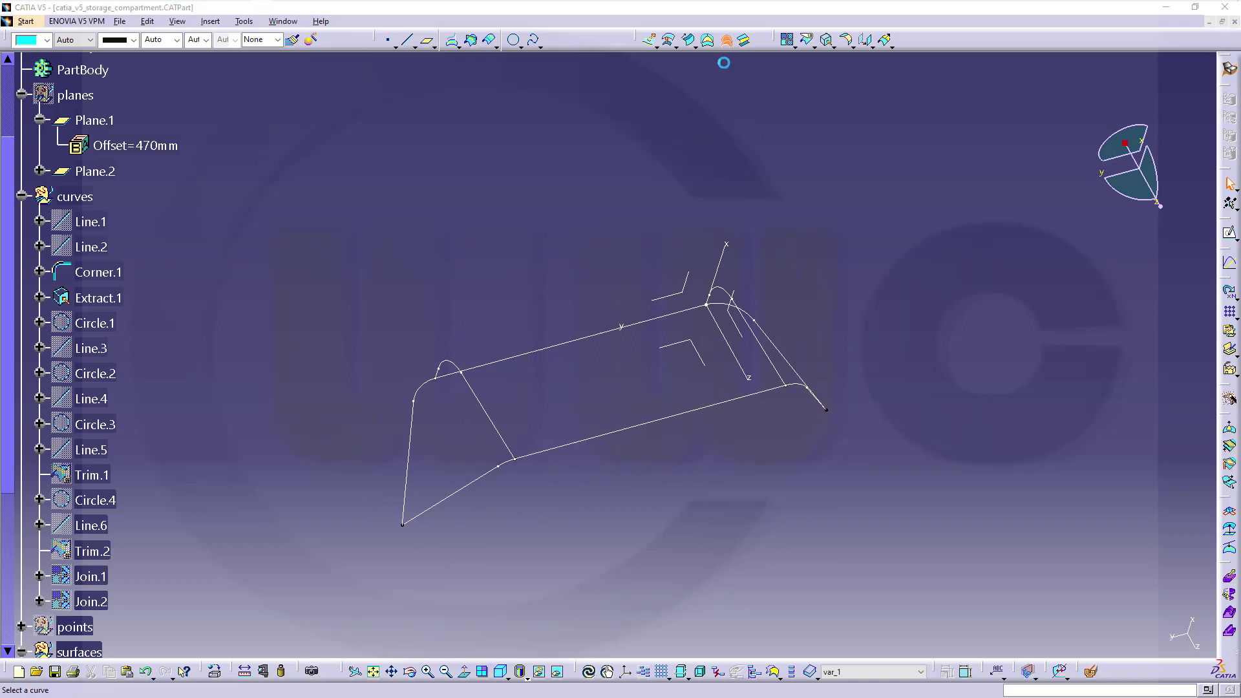
click(428, 510)
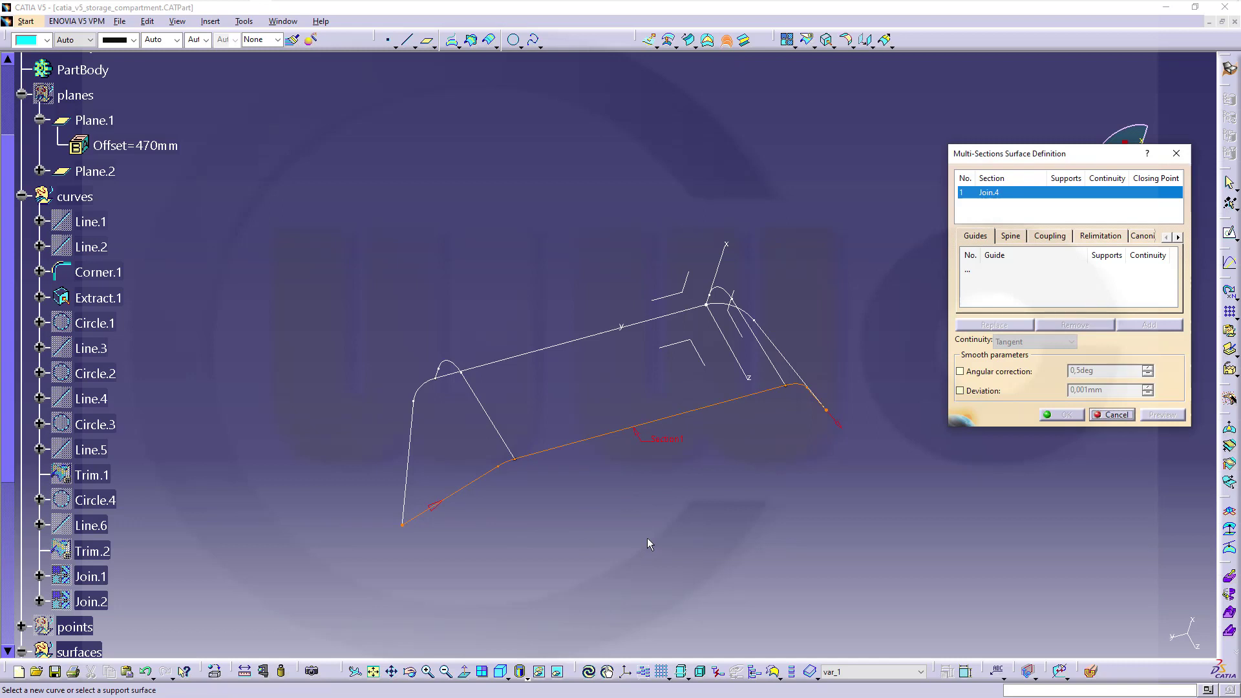
click(413, 476)
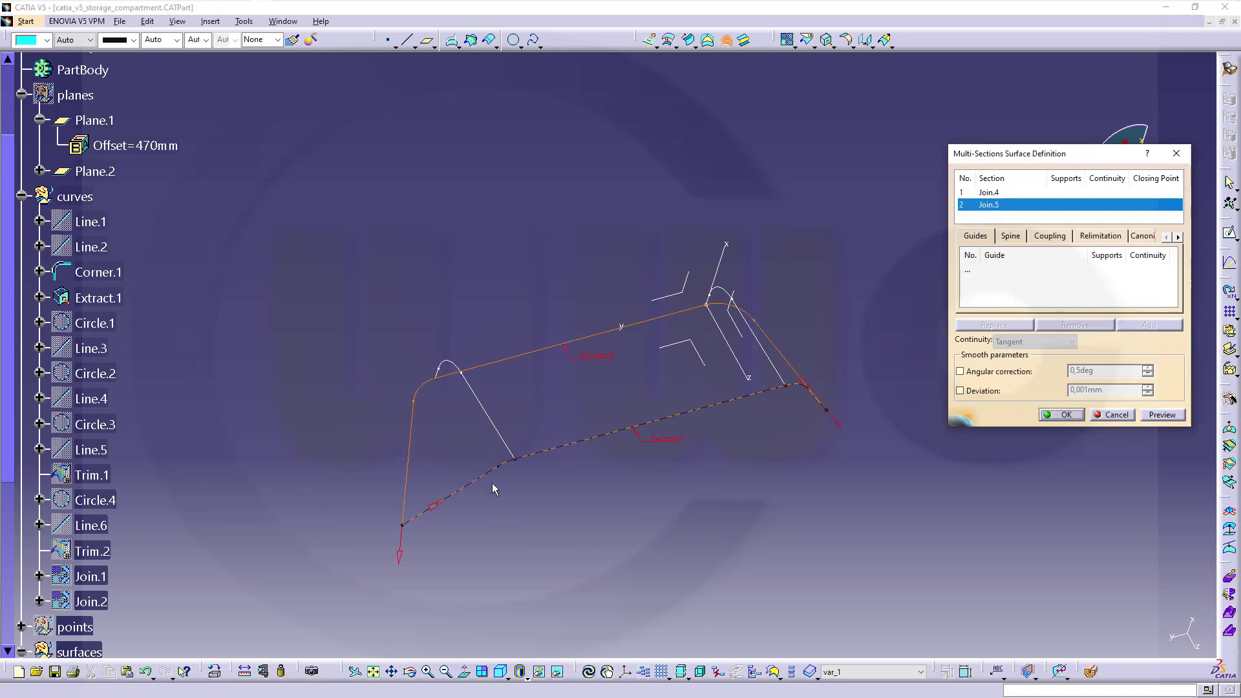
click(397, 564)
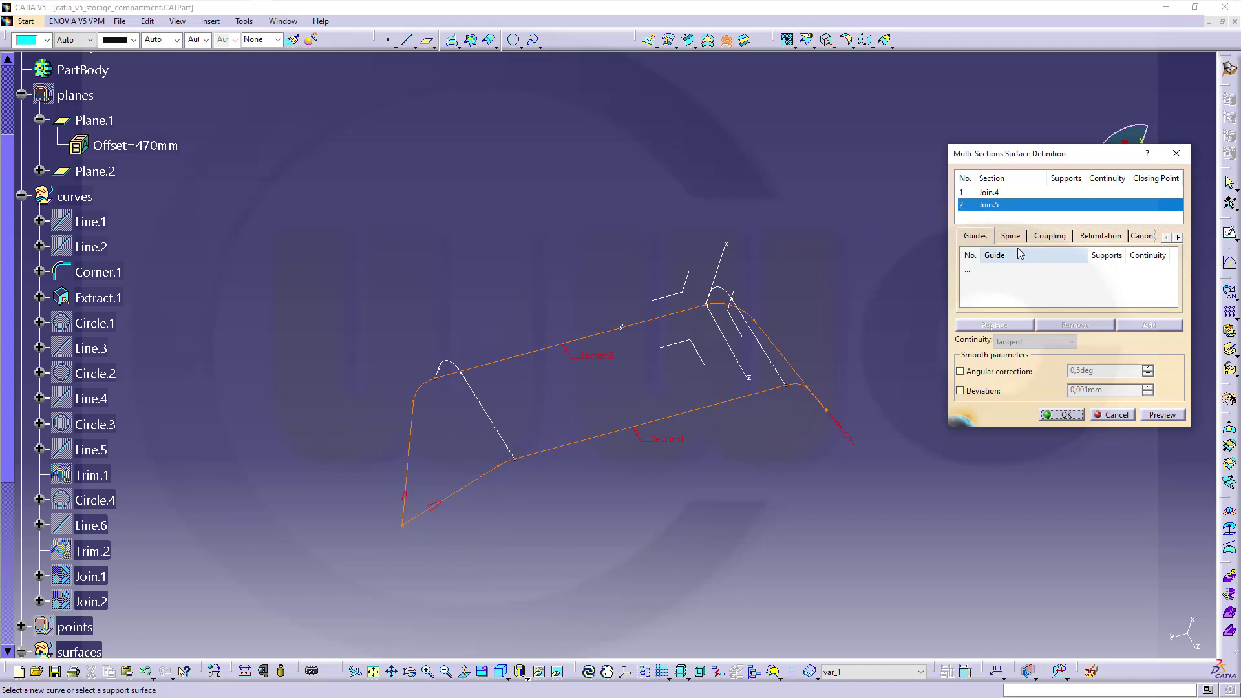
Add Extract.1 and Corner.1 as guides, use Tangency then curvature coupling, and create the surface
click(968, 270)
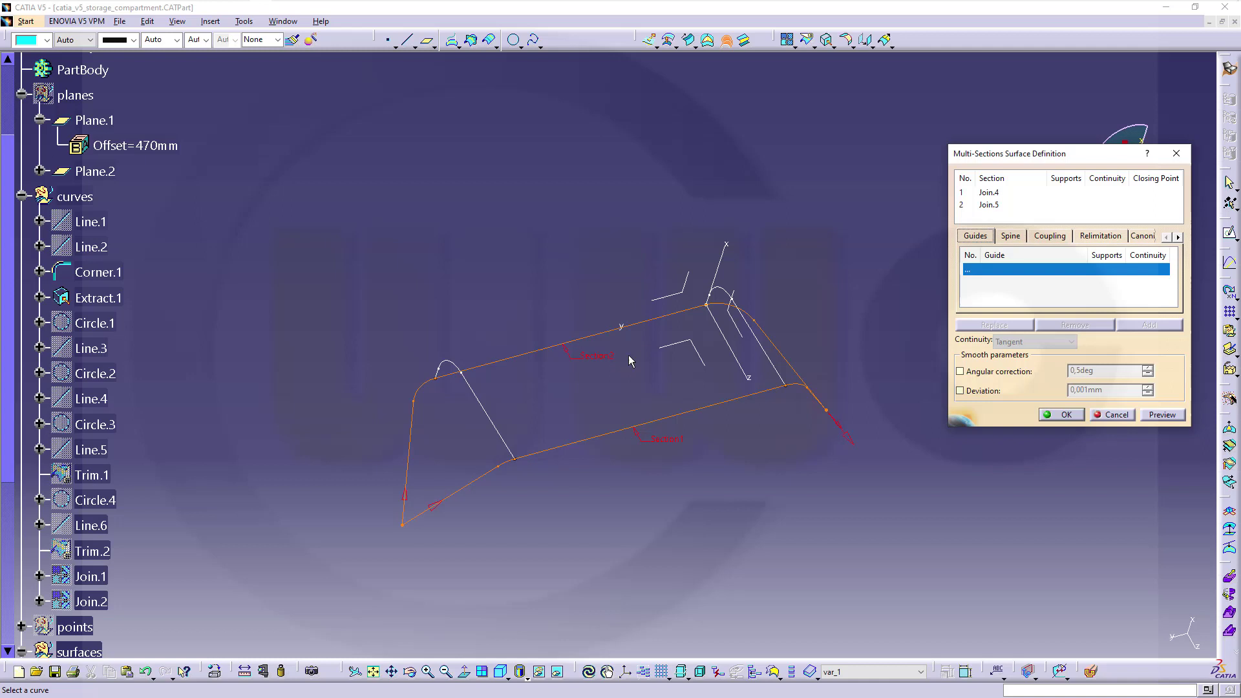
click(488, 419)
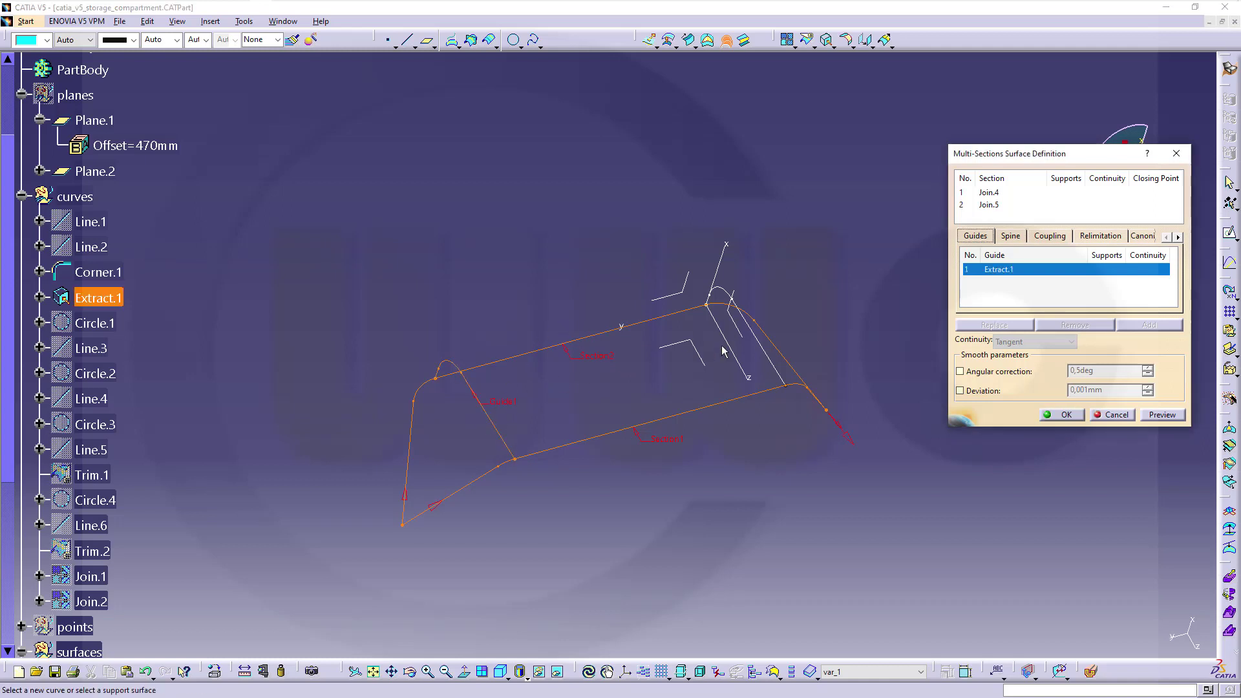
click(769, 351)
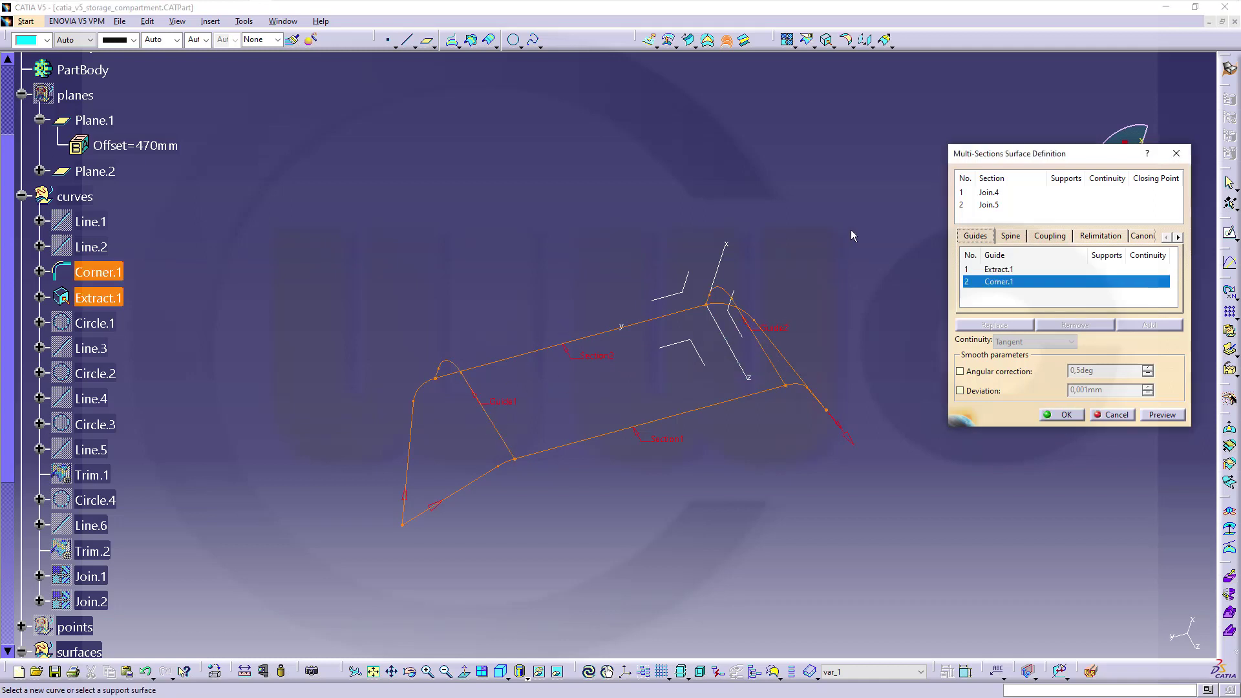
click(1049, 236)
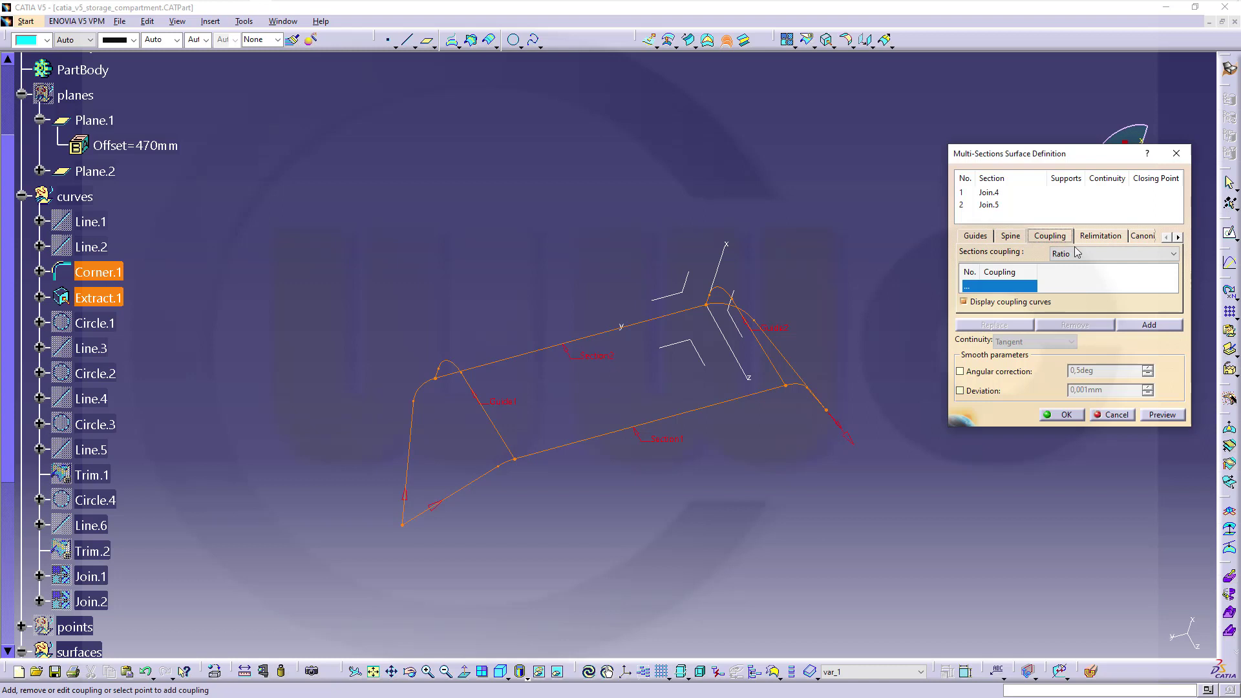
click(1174, 254)
click(1093, 288)
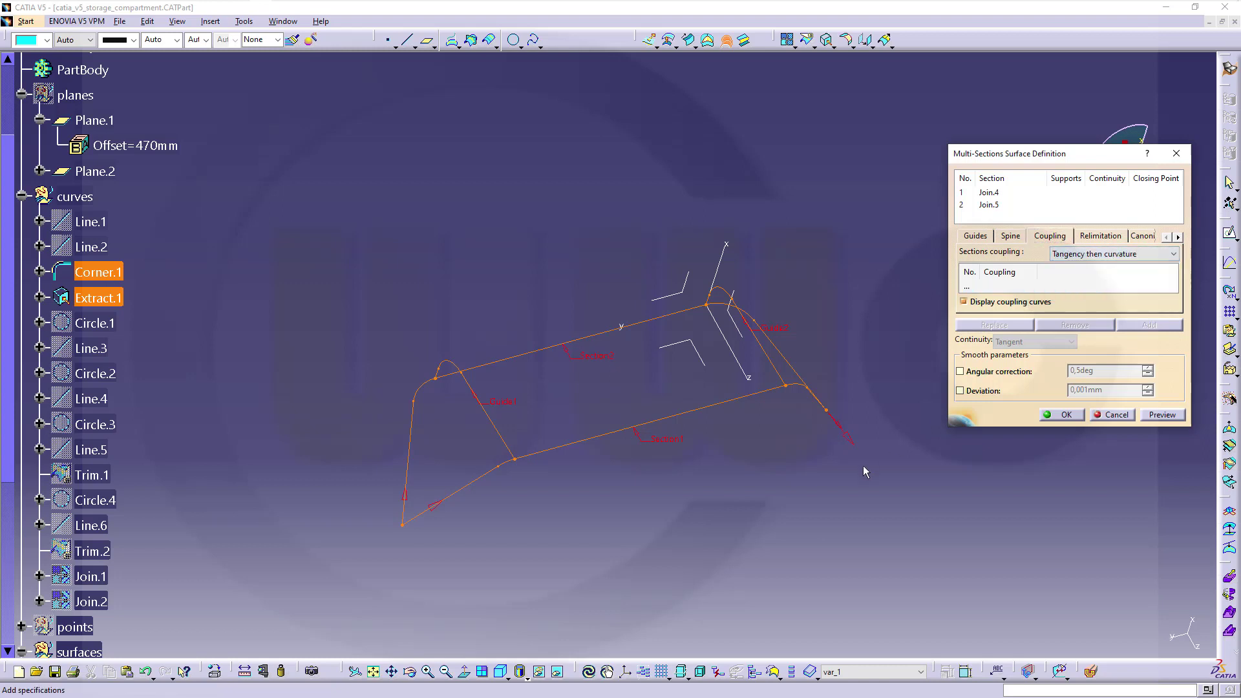
click(1067, 415)
middle_drag(617, 430, 685, 482)
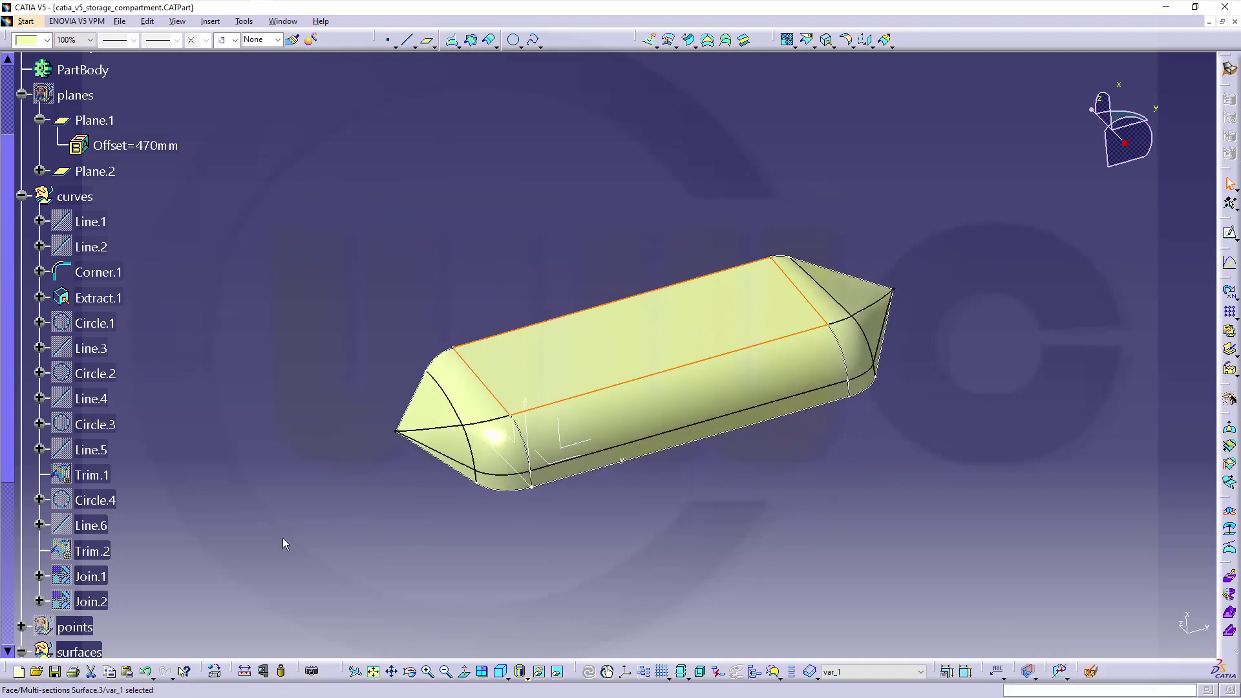
Define the var_2 geometrical set as the current work object
scroll(145, 557, down, 4)
scroll(181, 573, down, 3)
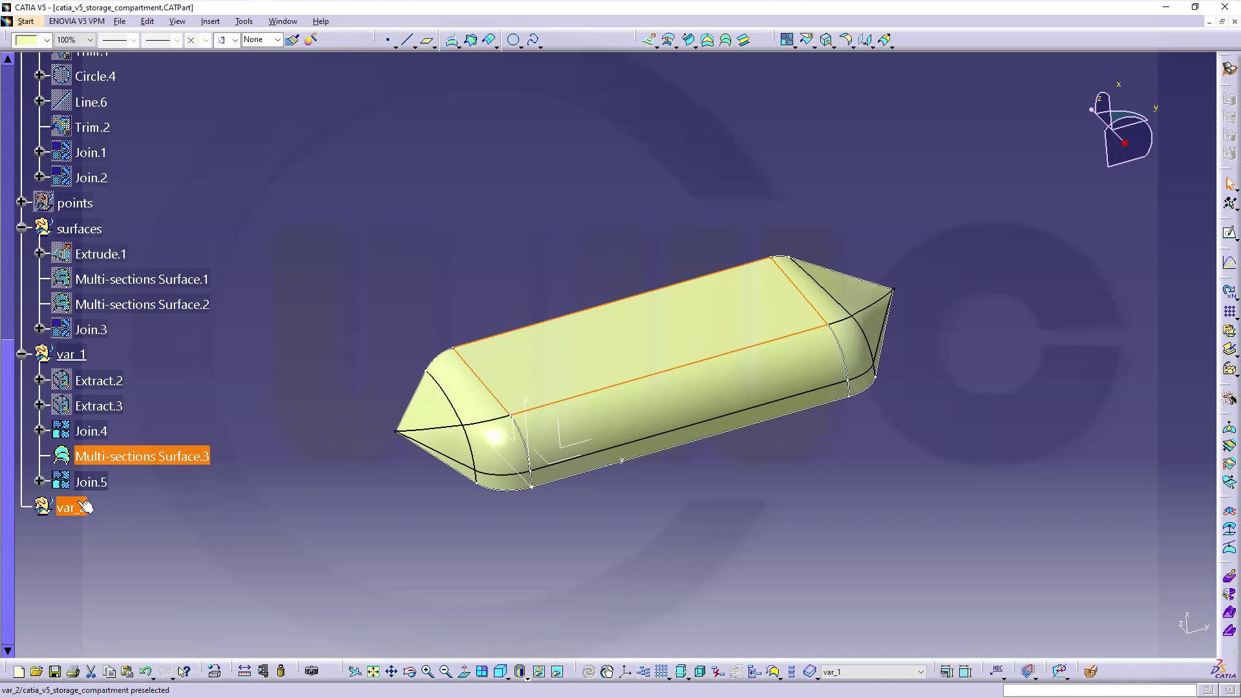
right_click(106, 509)
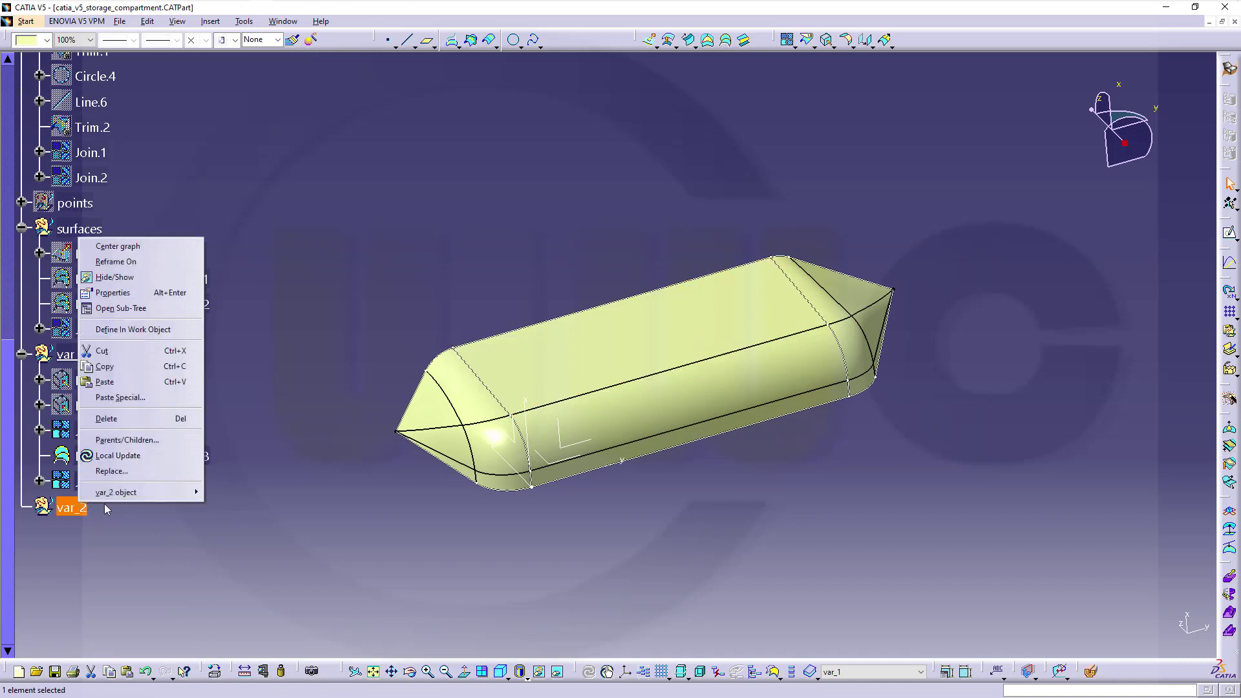
click(149, 331)
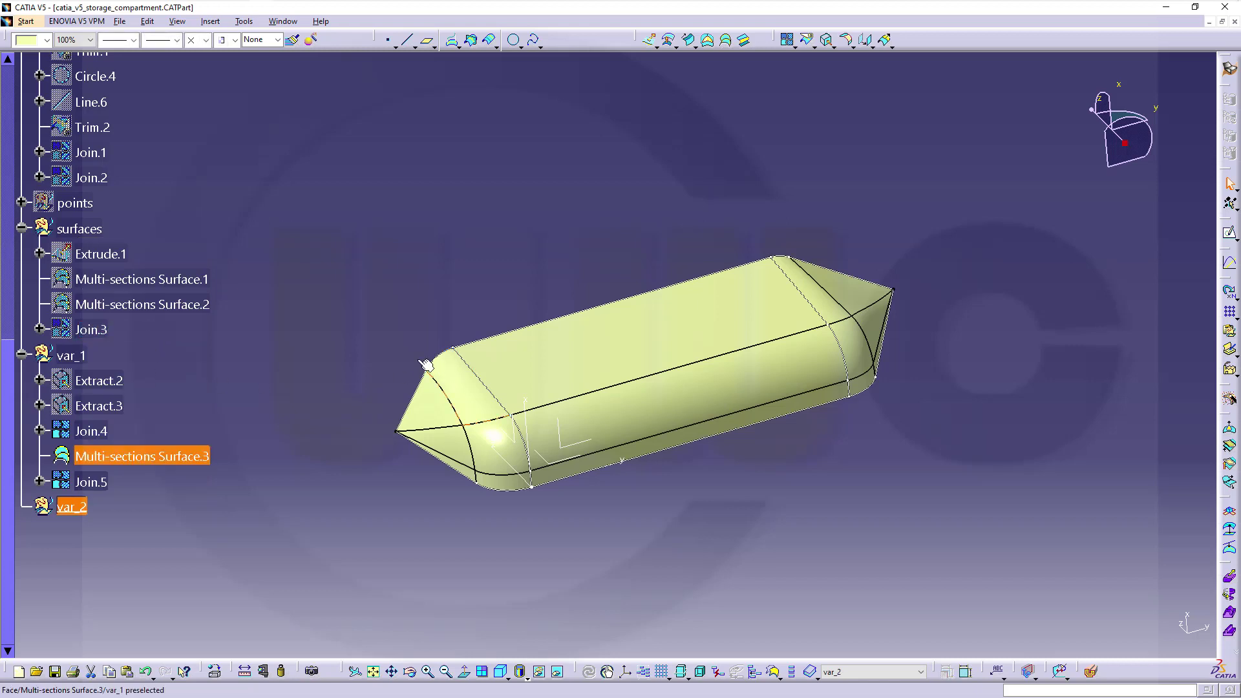
right_click(96, 484)
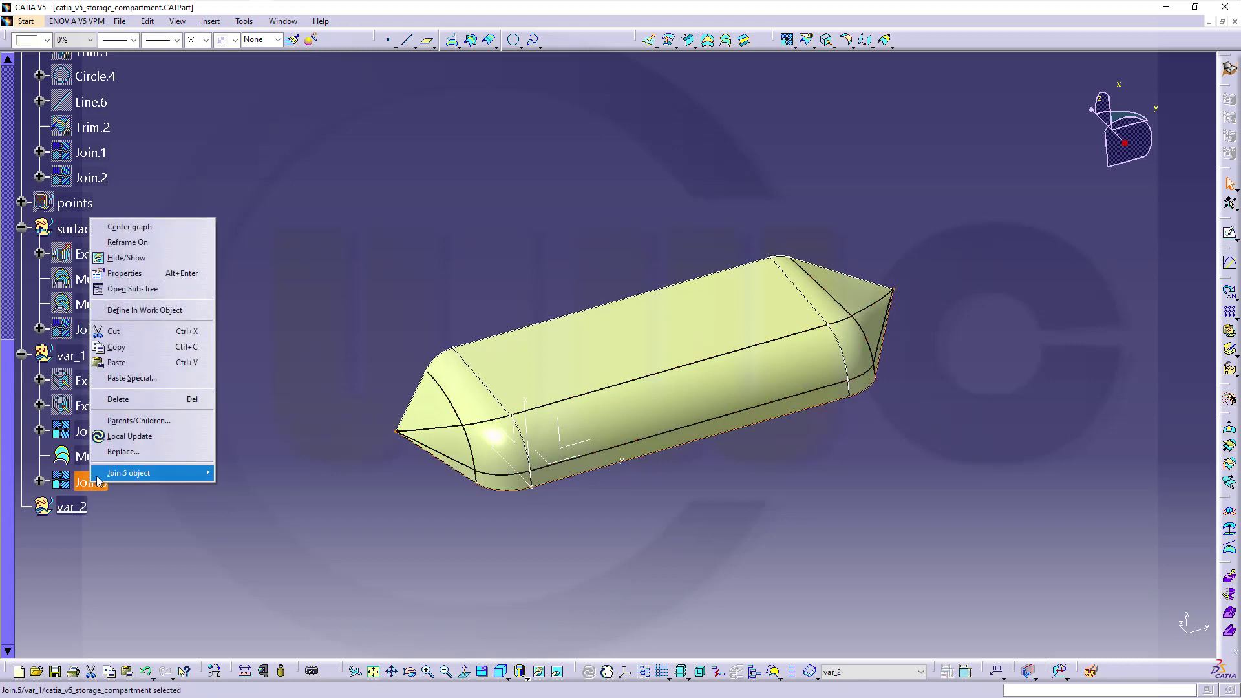
Hide Join.5, Multi-sections Surface.3 and Join.4
click(141, 258)
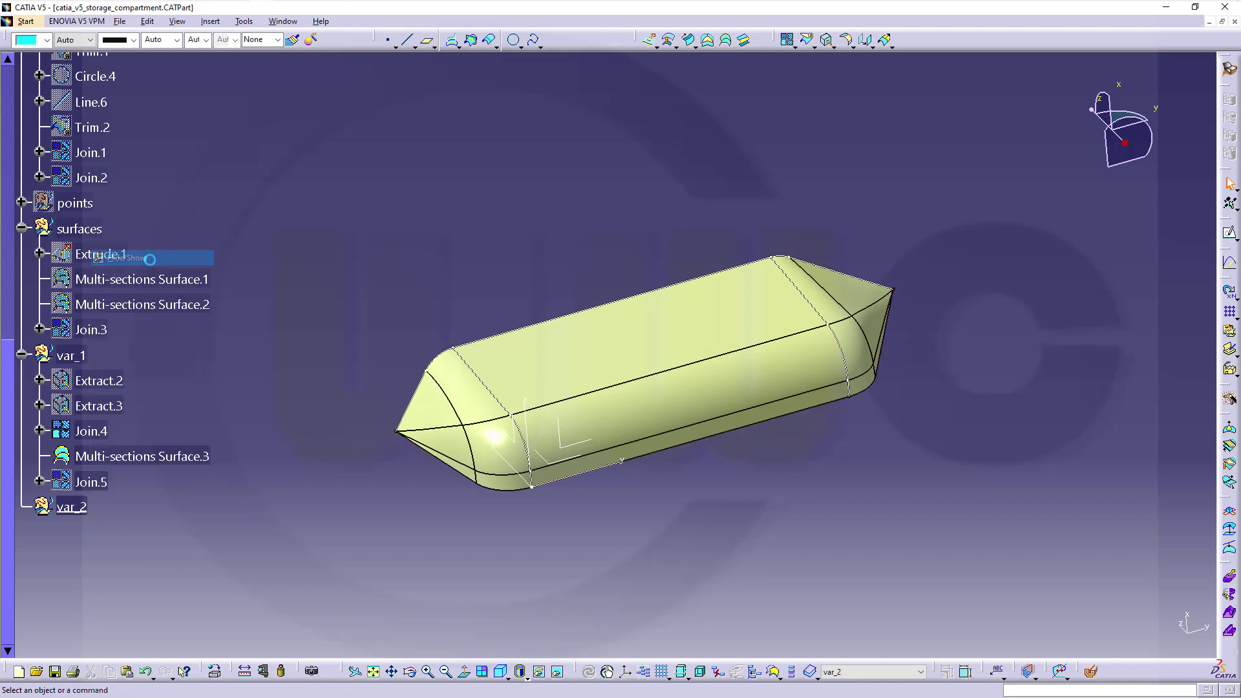
right_click(122, 455)
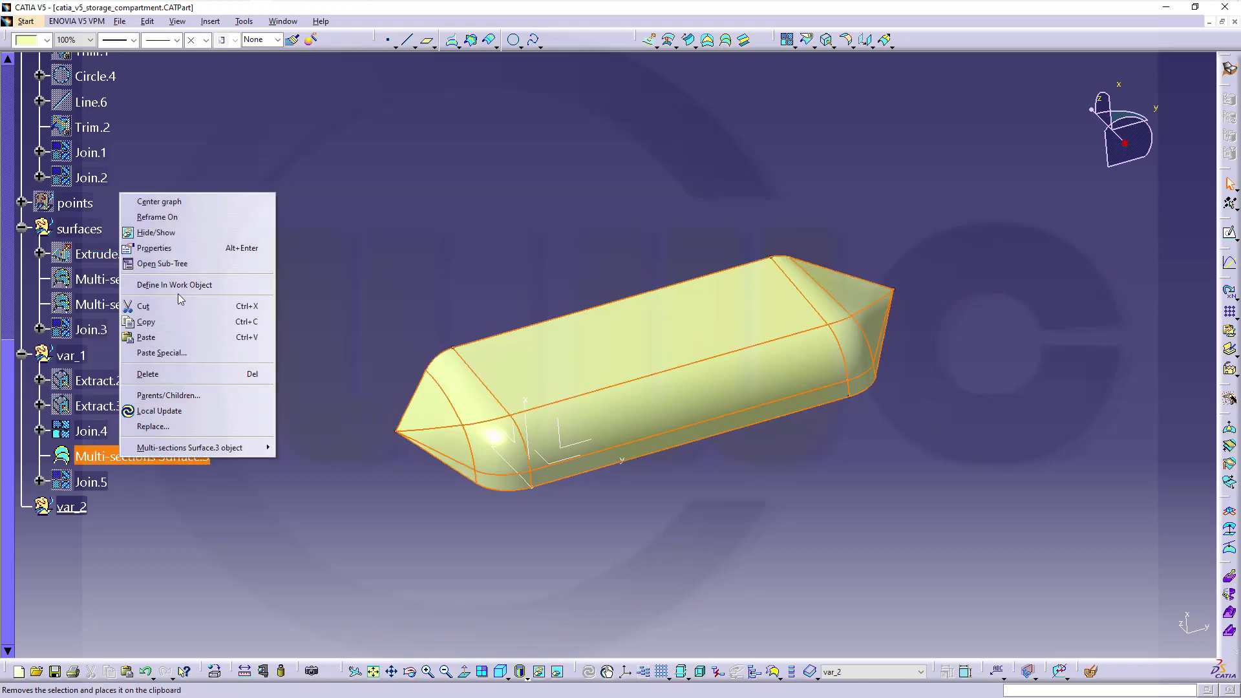
click(155, 233)
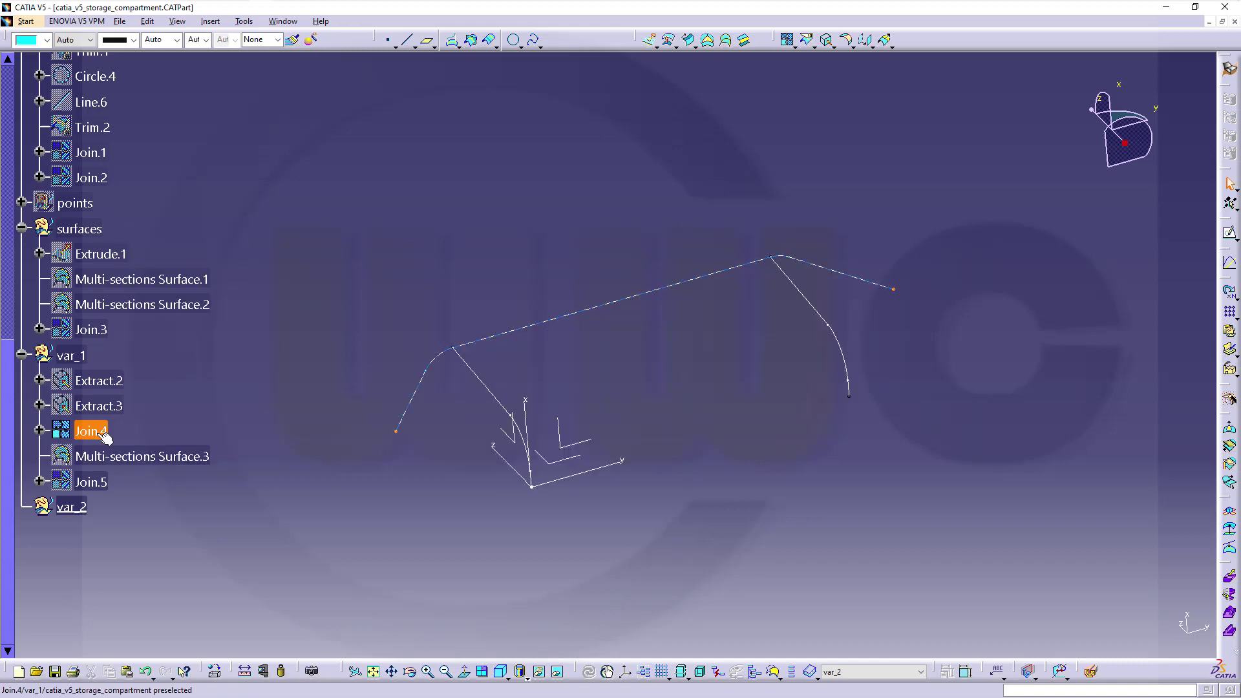
right_click(104, 438)
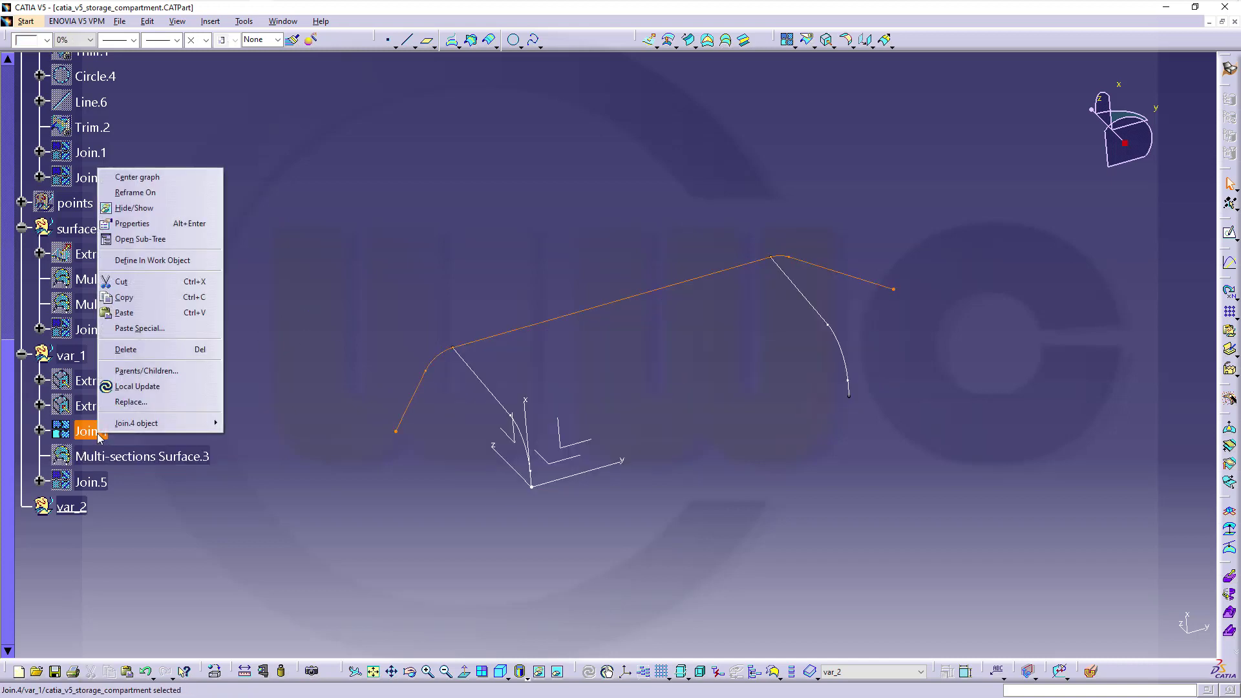
click(157, 212)
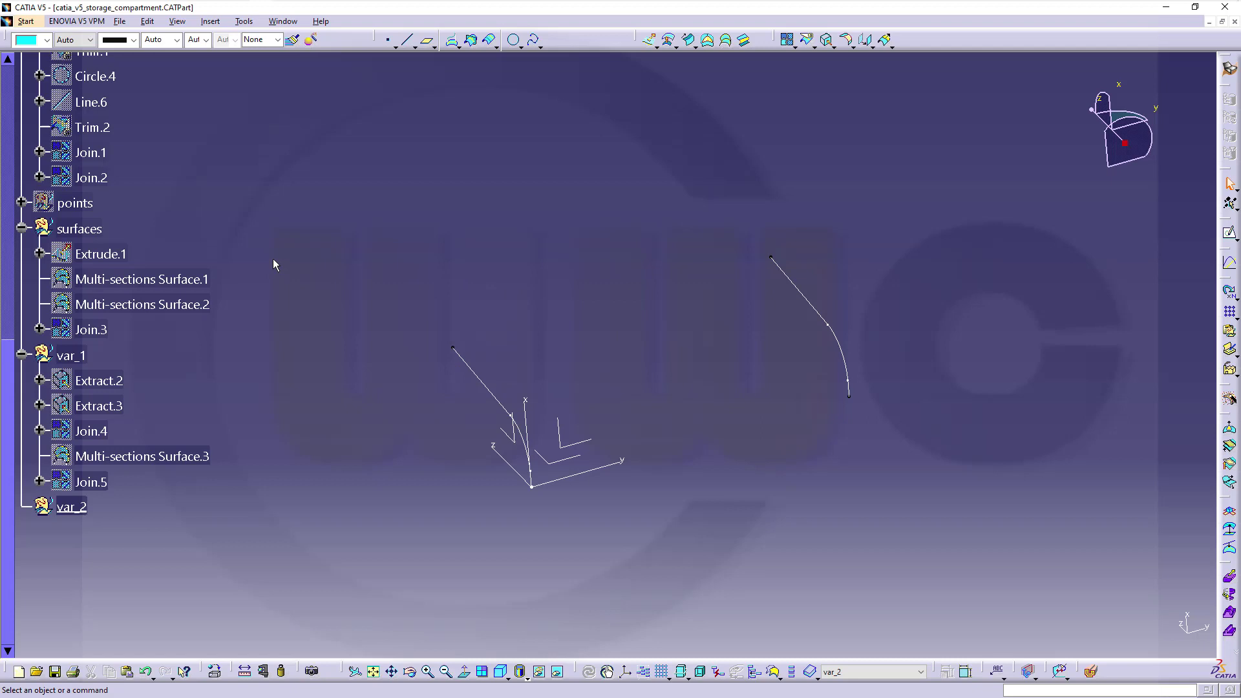
Show the Join.1 and Join.2 profile curves
scroll(244, 245, up, 3)
click(82, 334)
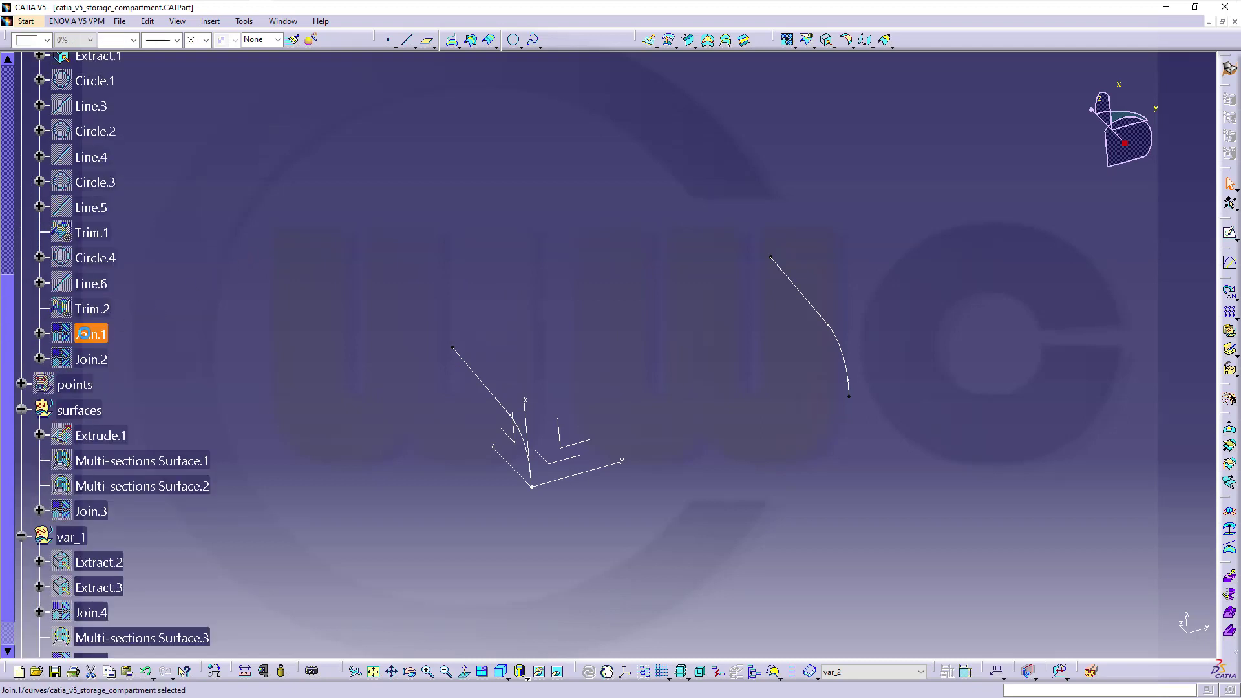
ctrl+click(90, 359)
right_click(95, 360)
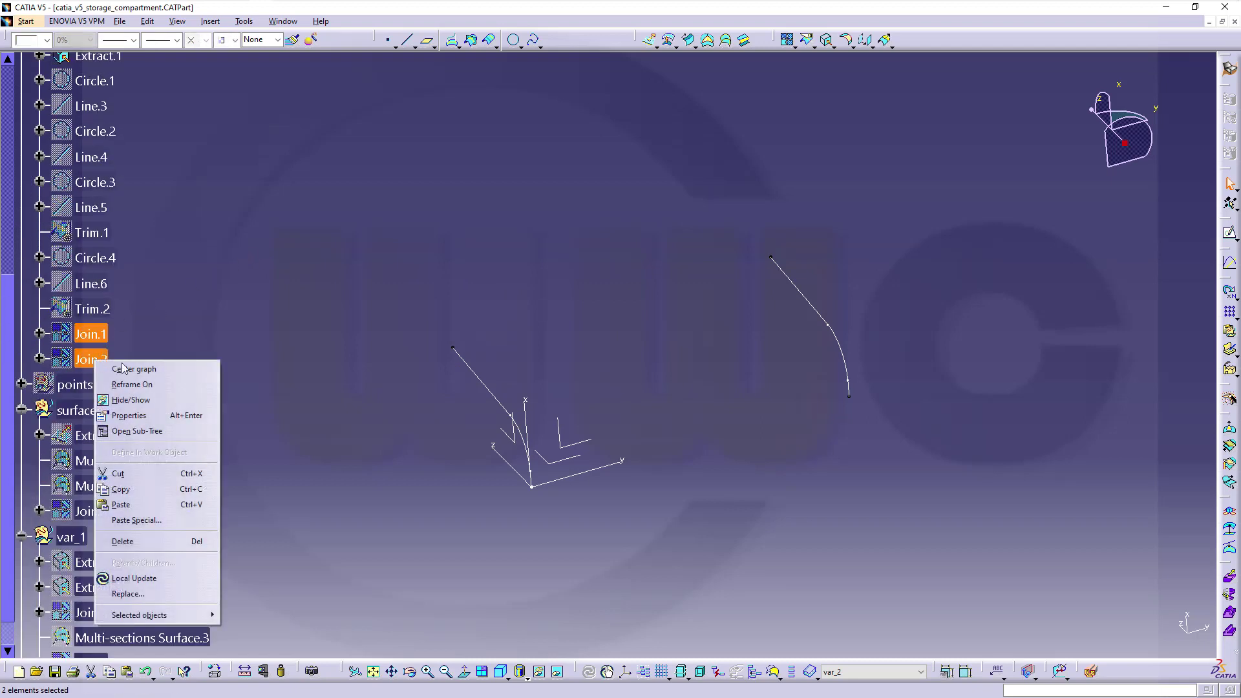
click(130, 400)
Show the Trim.1 and Trim.2 curves and hide Extract.1
scroll(220, 280, up, 2)
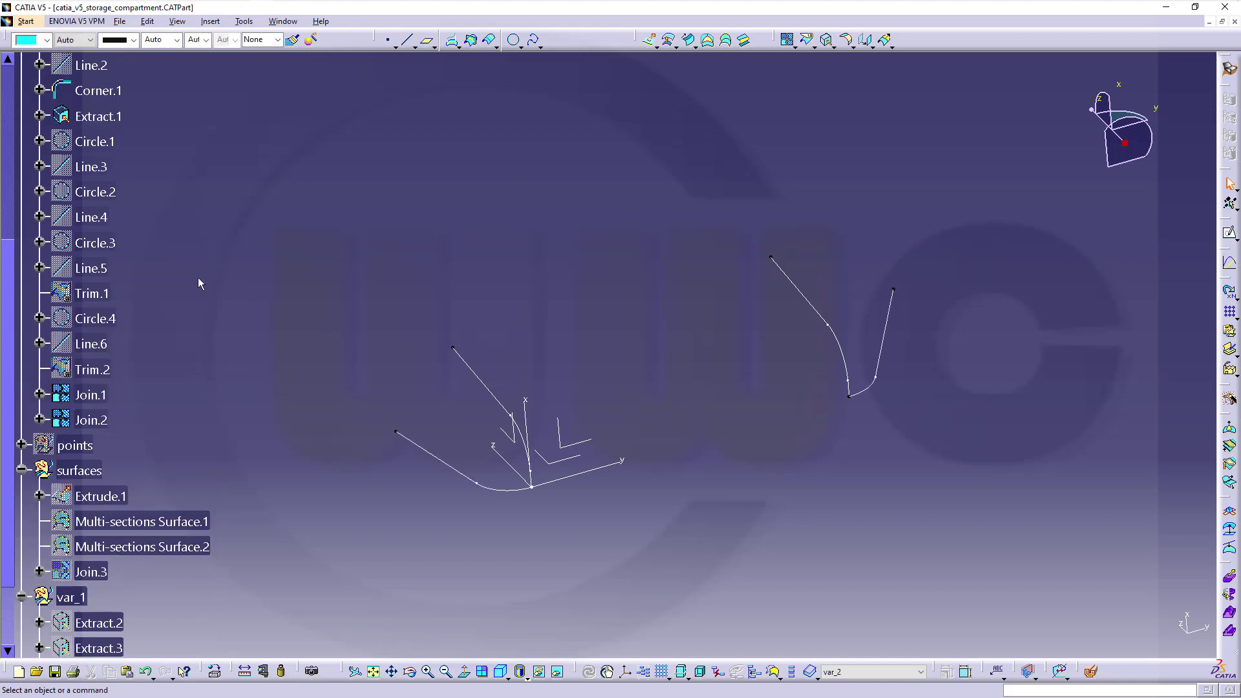
click(109, 371)
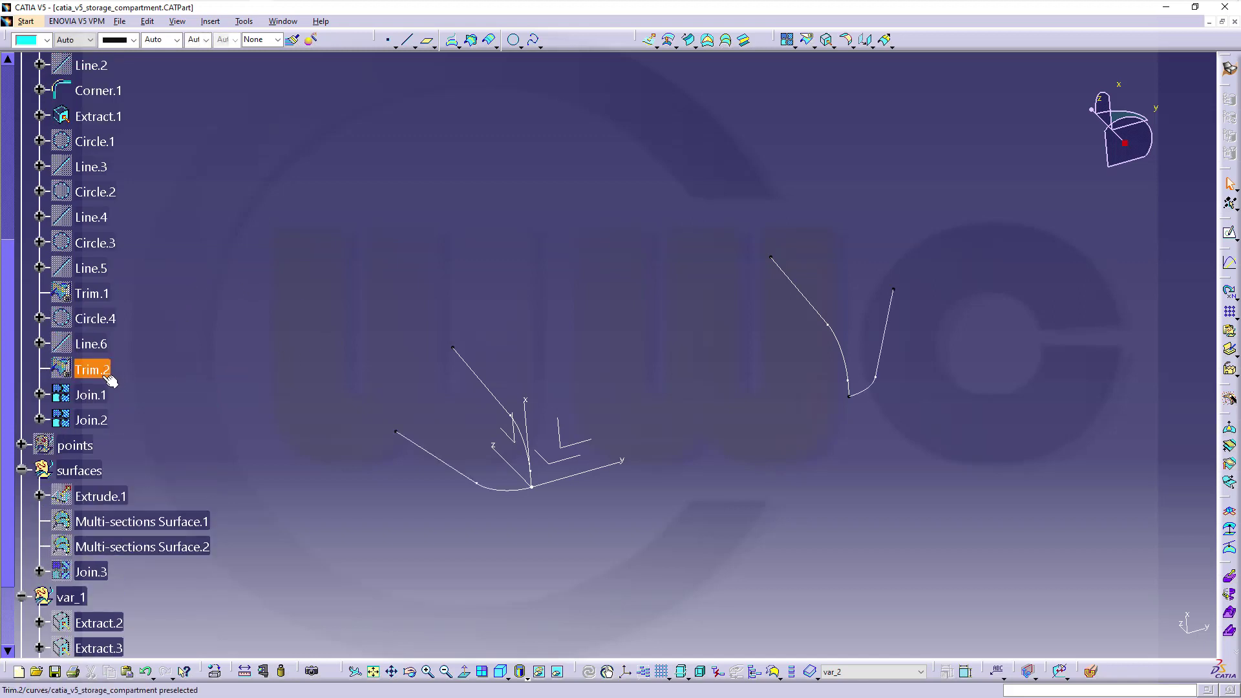
ctrl+click(91, 293)
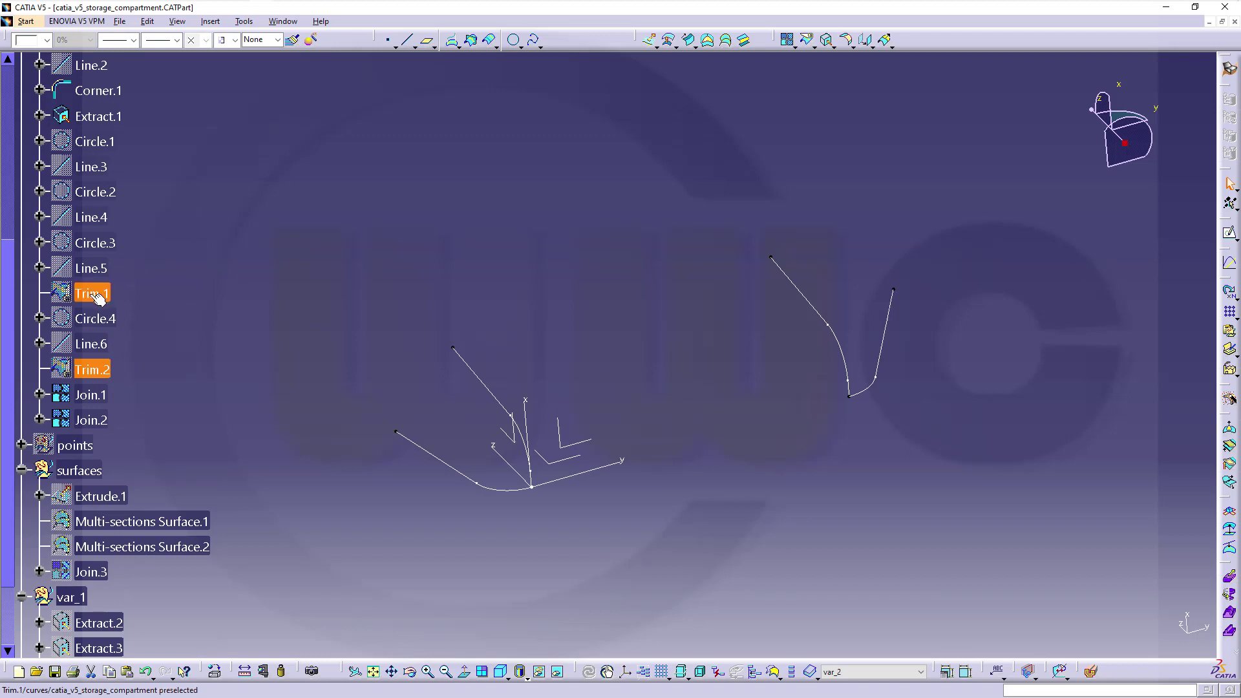
shift+click(91, 343)
right_click(91, 295)
key(Escape)
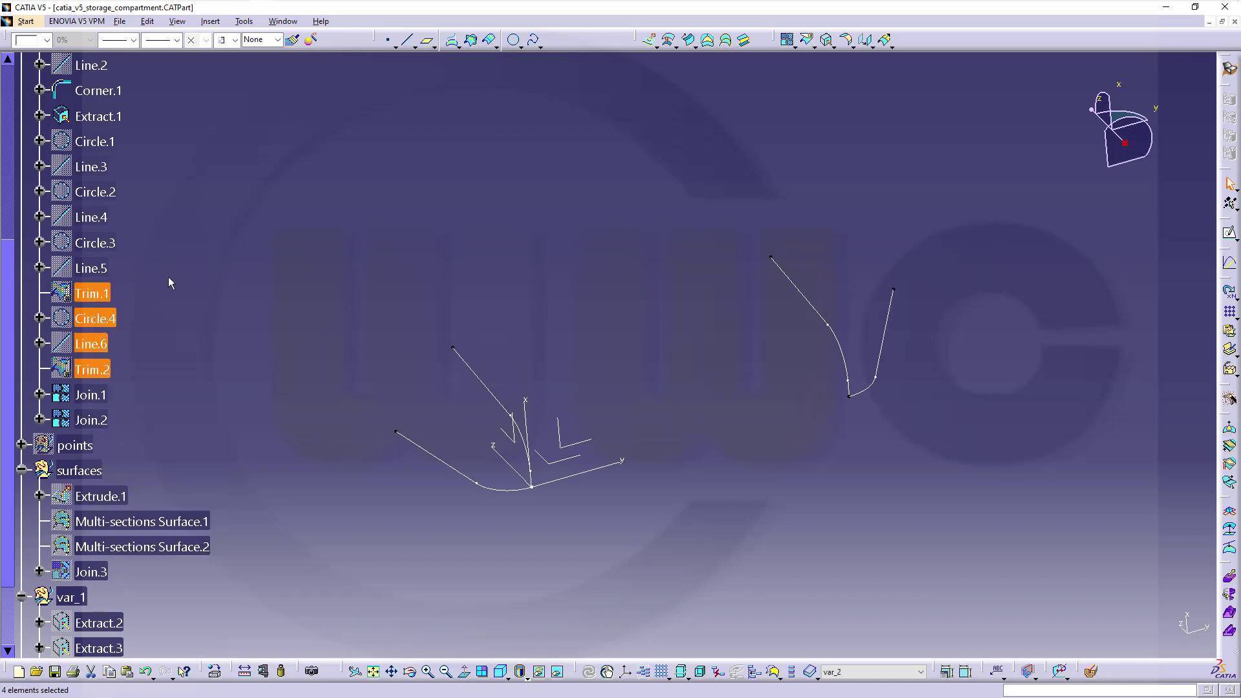
click(93, 293)
ctrl+click(111, 371)
right_click(112, 371)
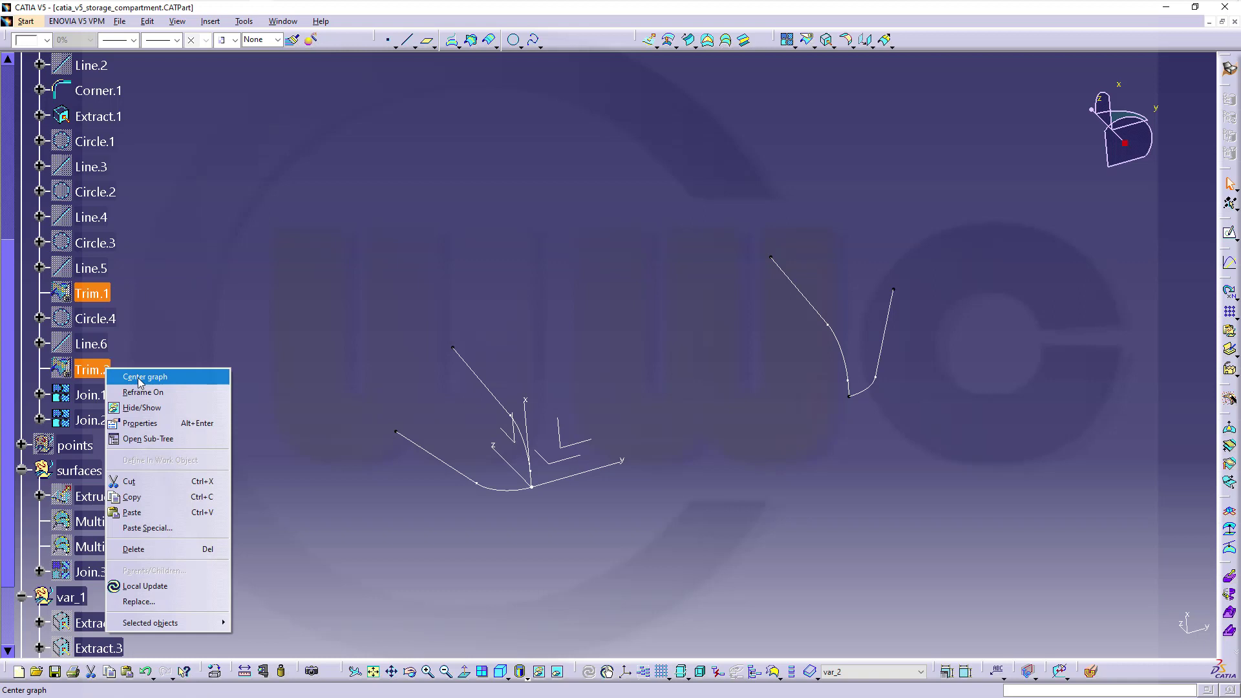
click(143, 407)
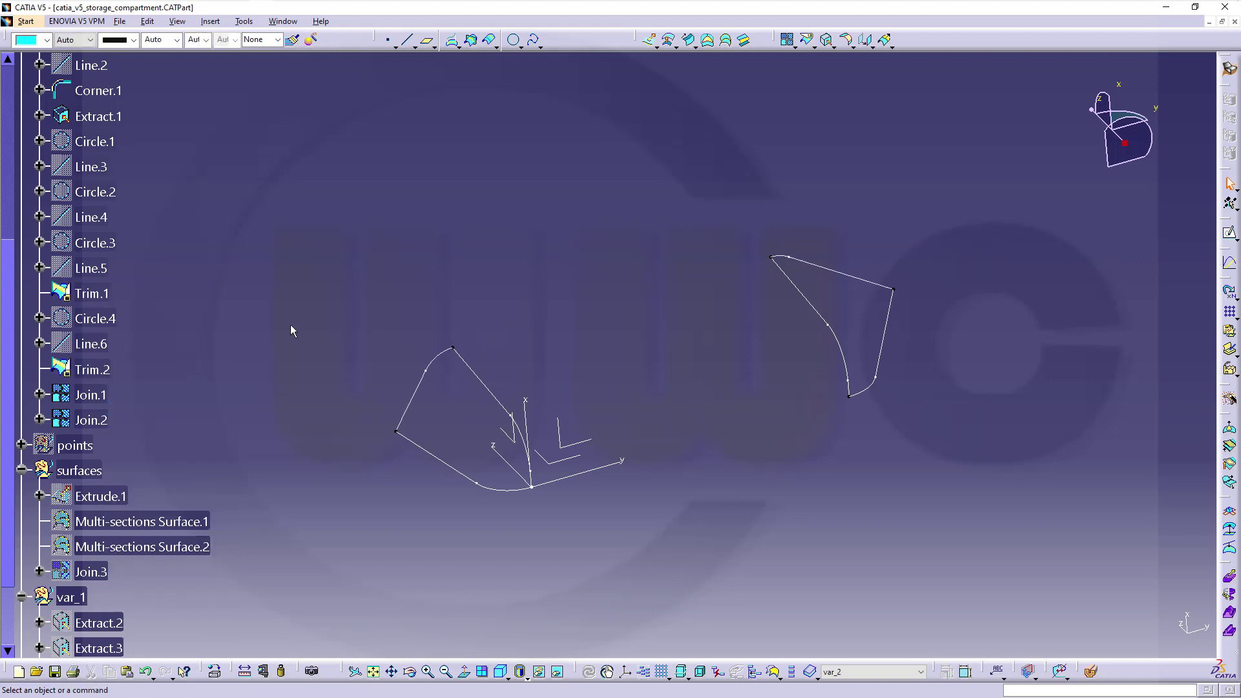
right_click(97, 116)
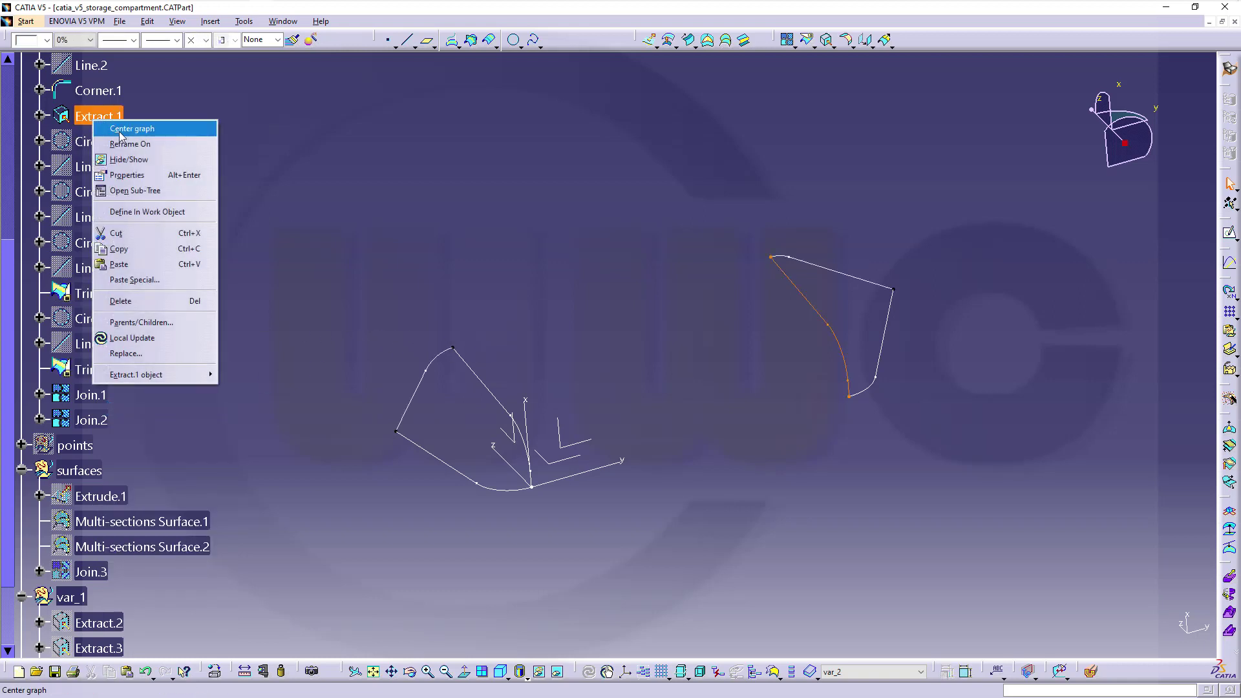
click(133, 165)
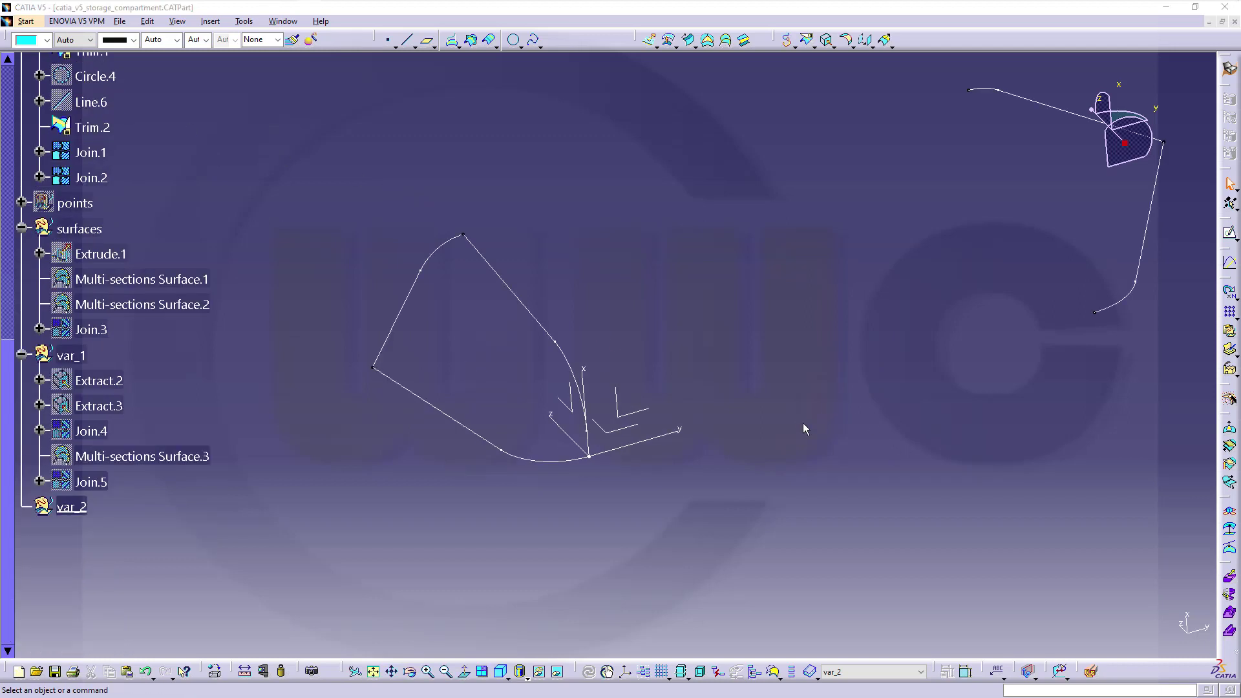
Reorient and zoom the view to frame the Join.1, Join.2, Trim.1 and Trim.2 profiles
mouse_move(802, 423)
middle_down()
mouse_move(781, 471)
mouse_move(761, 424)
middle_up()
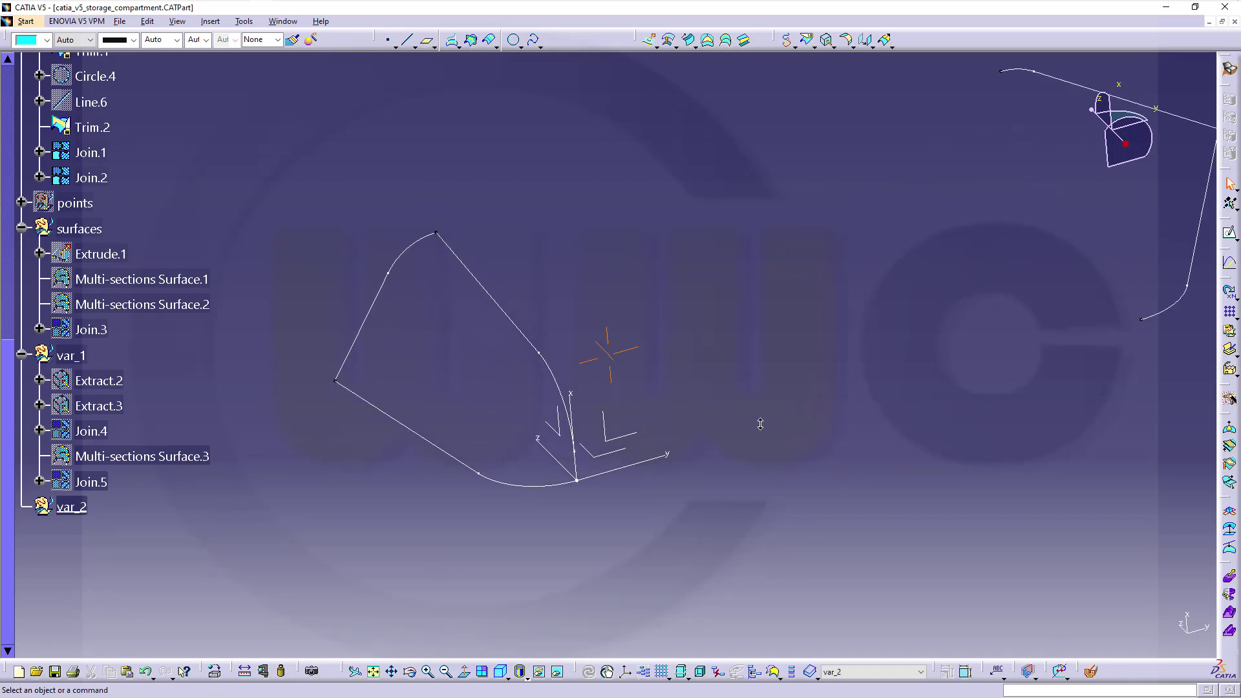
middle_drag(818, 366, 750, 358)
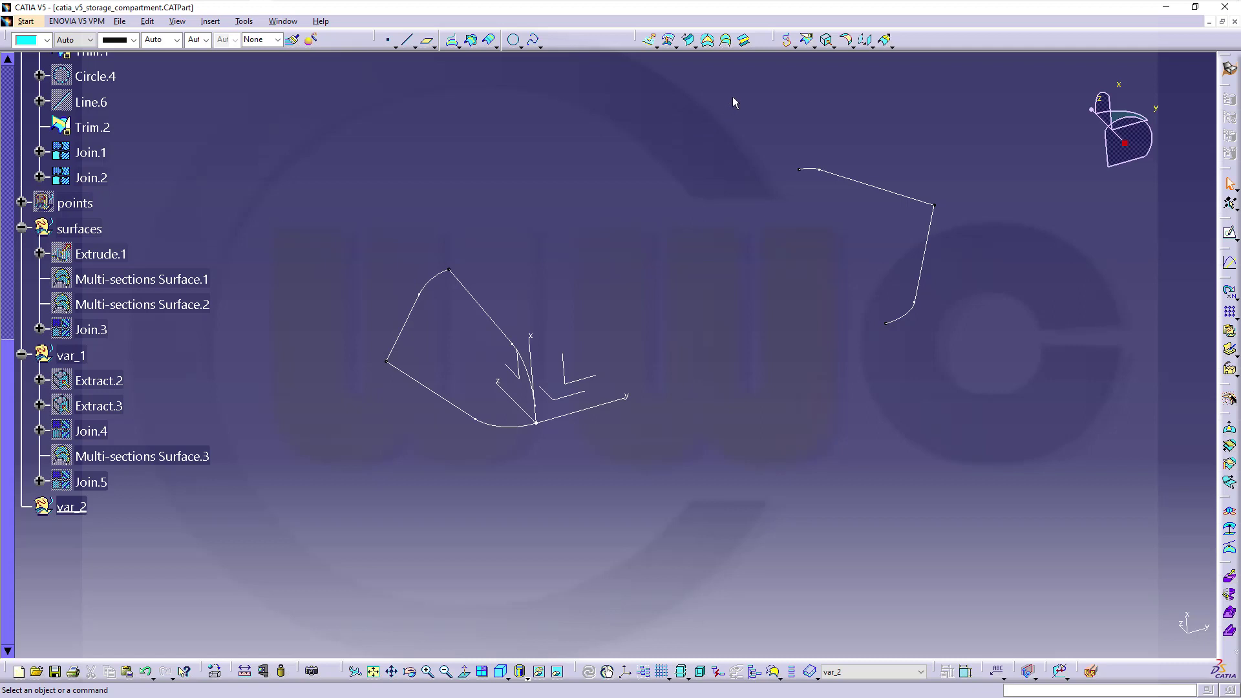
click(811, 45)
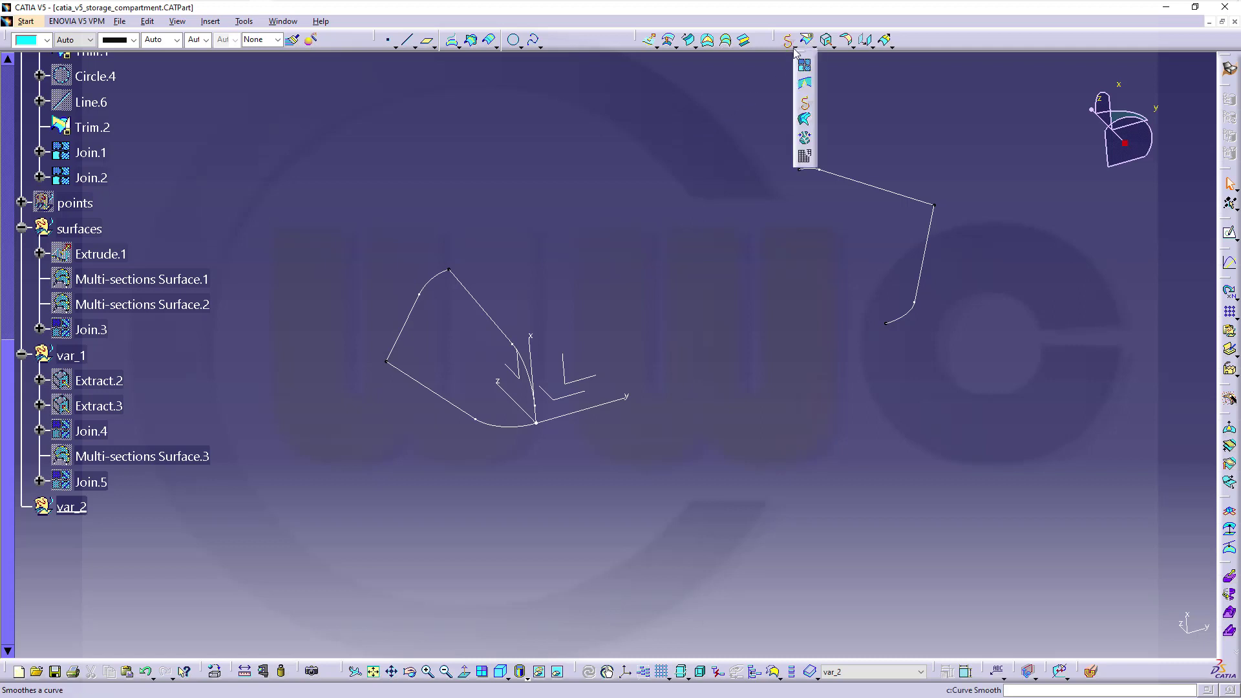
Smooth Corner.1 to curvature continuity, creating Curve smooth.1
click(805, 104)
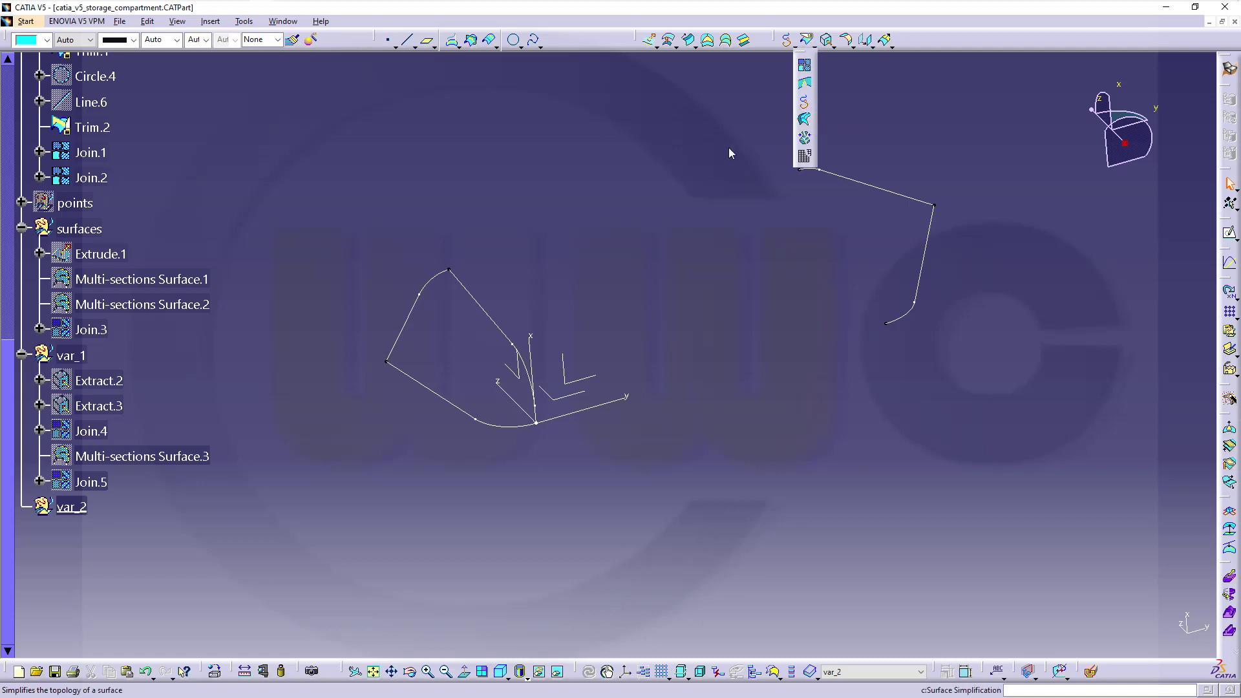
click(507, 335)
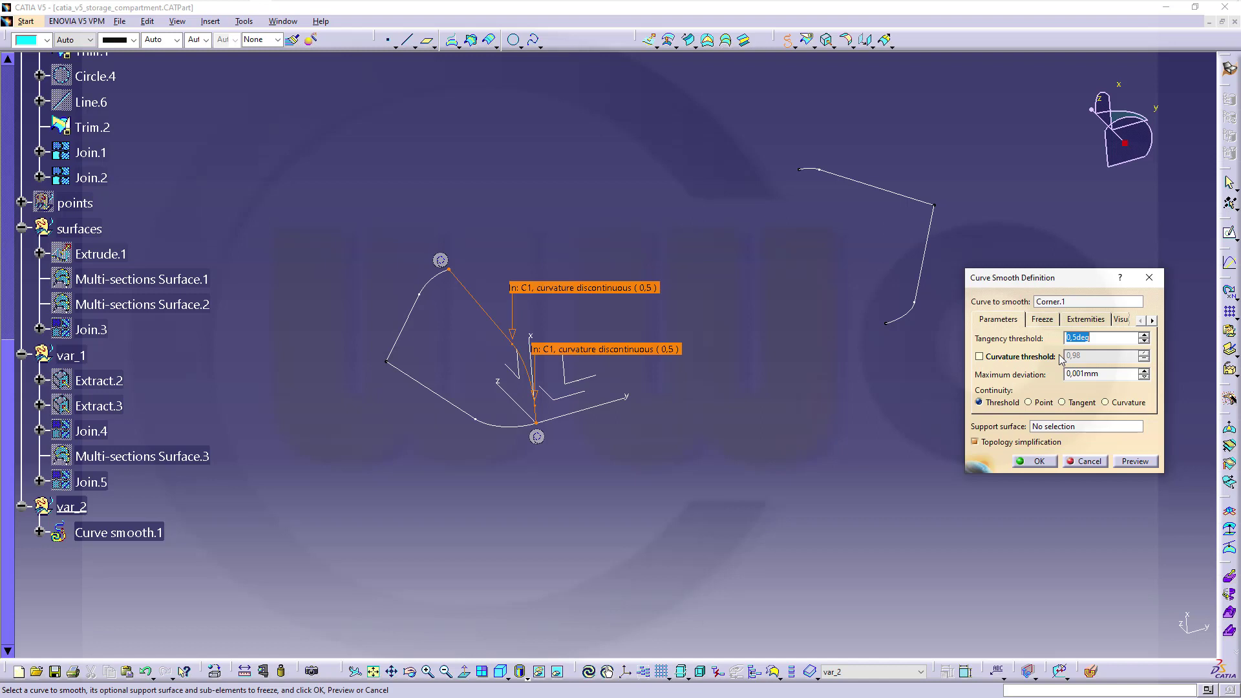
click(1106, 403)
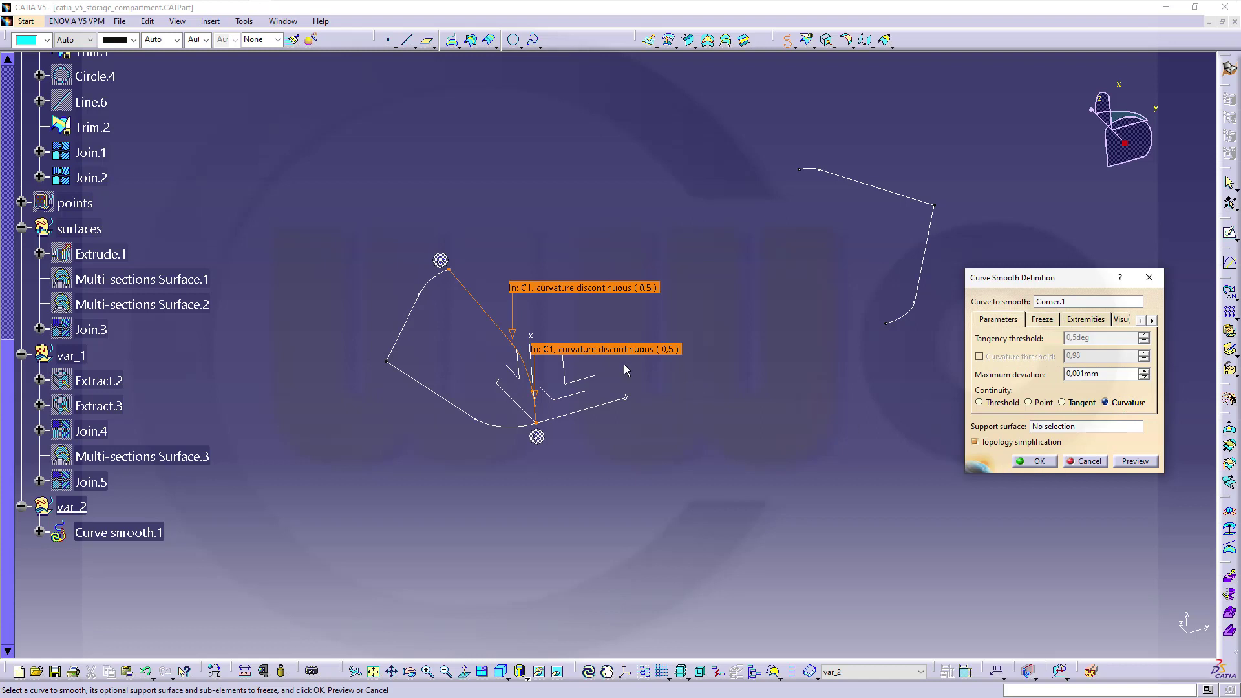
click(1039, 460)
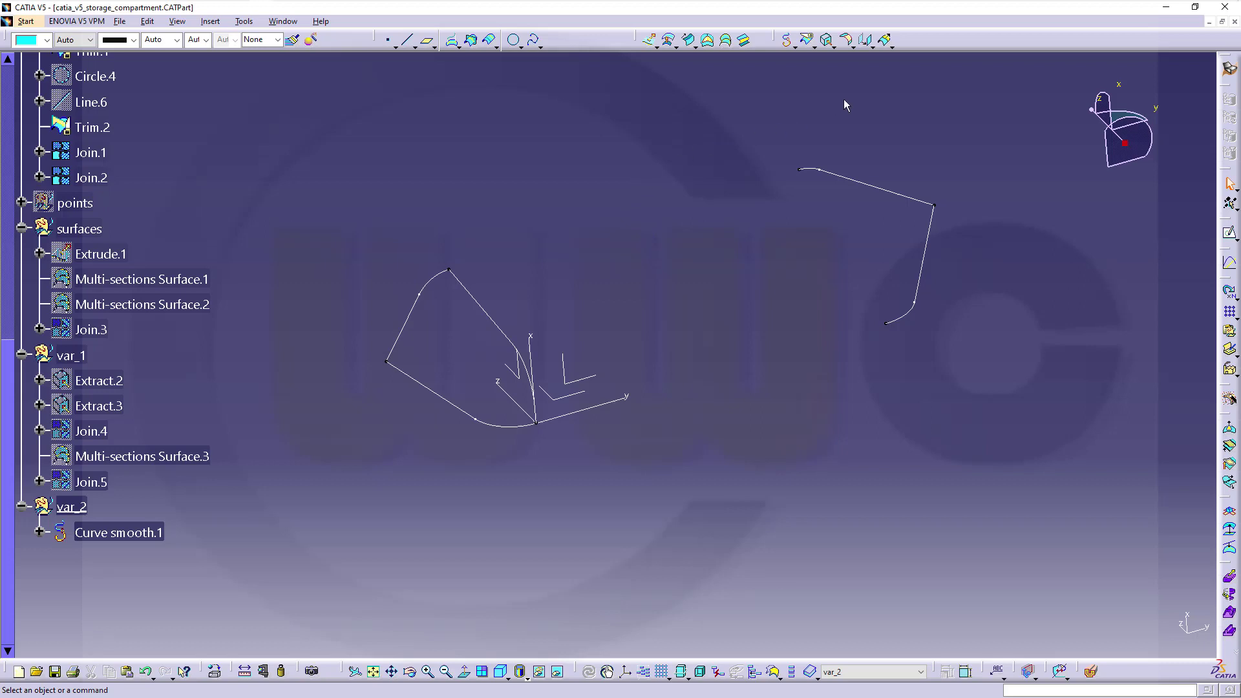
Translate a copy of Curve smooth.1 by 470 along the ZX plane direction
click(867, 41)
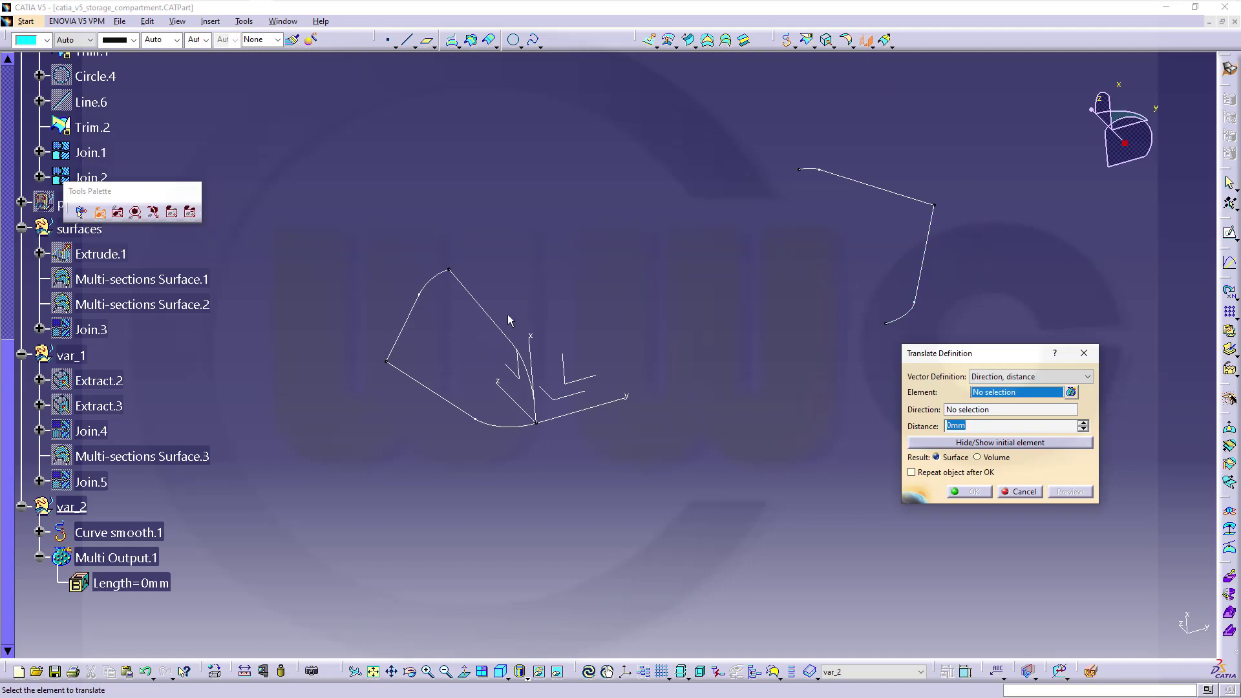
click(506, 334)
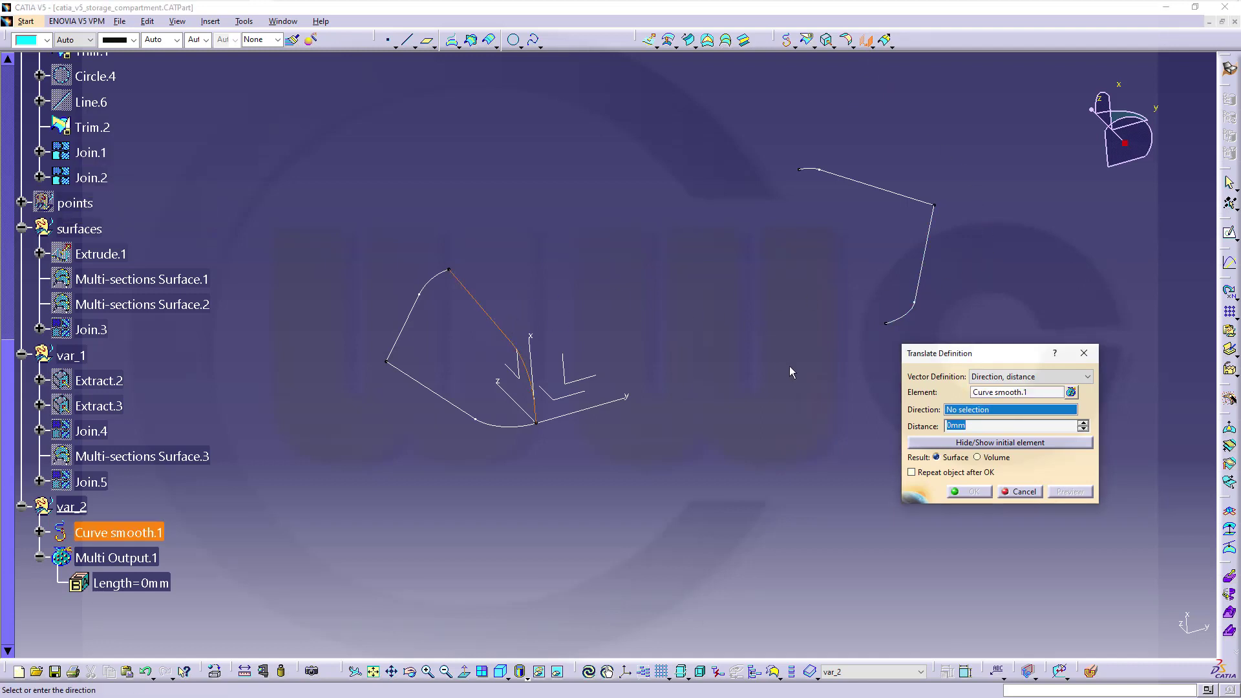
click(528, 383)
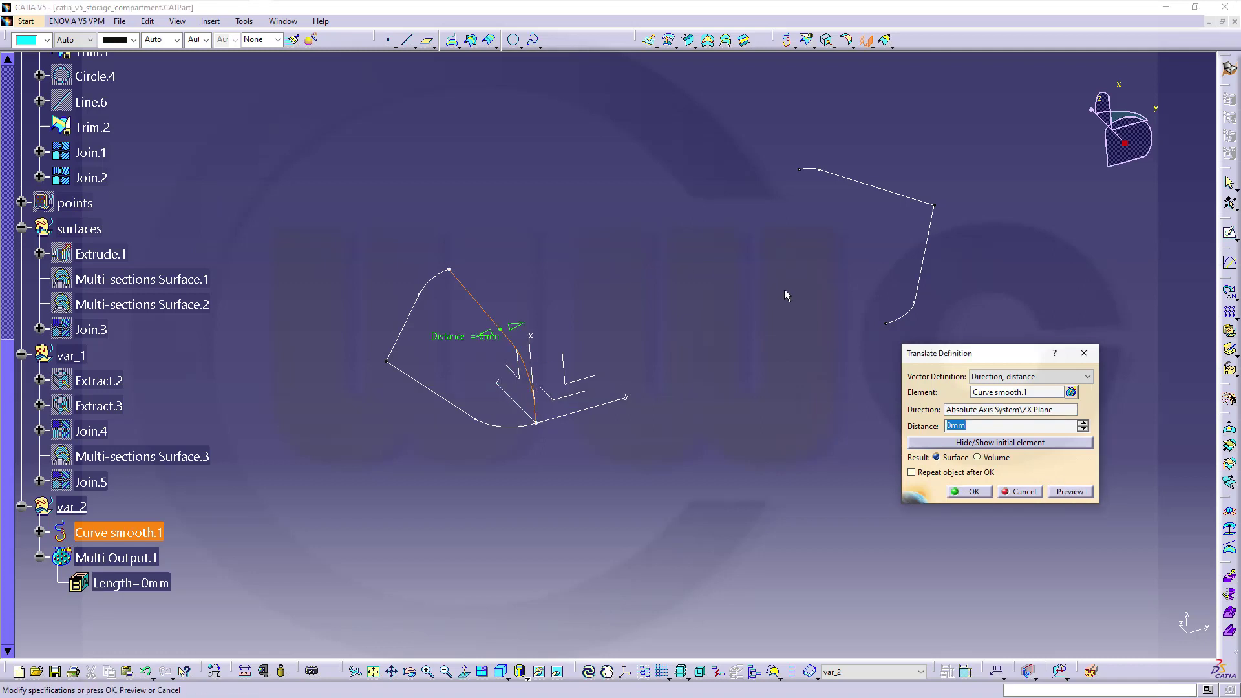
text(470)
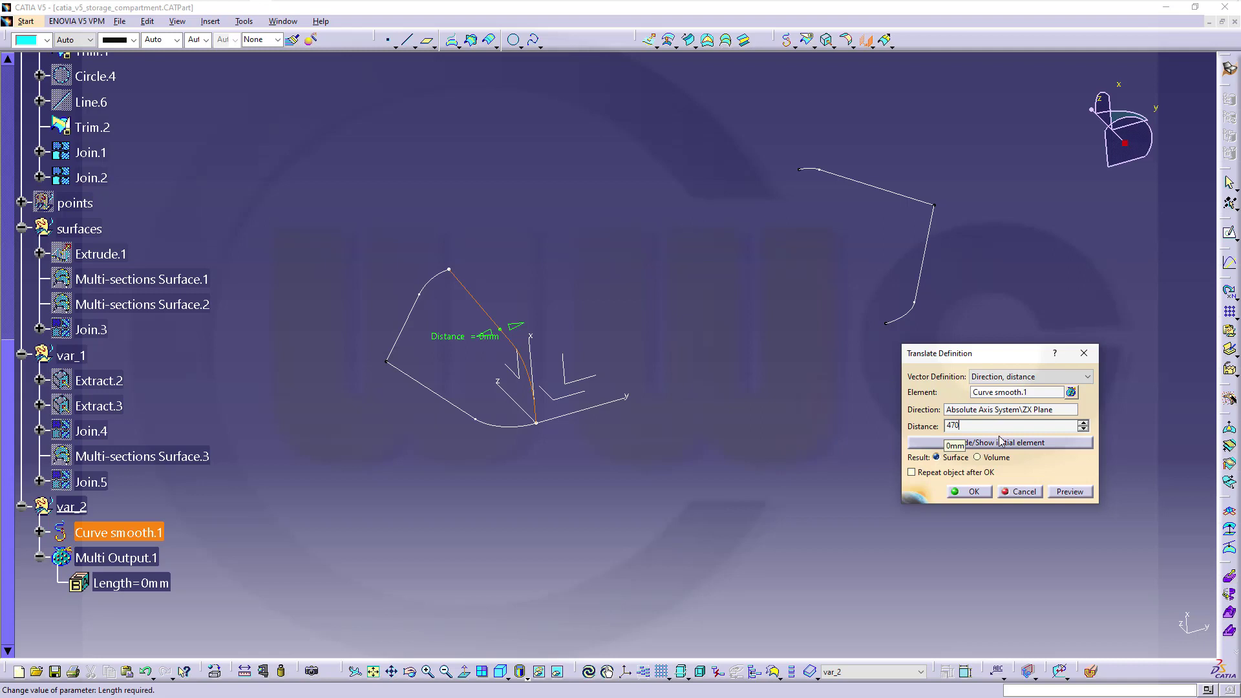
key(Return)
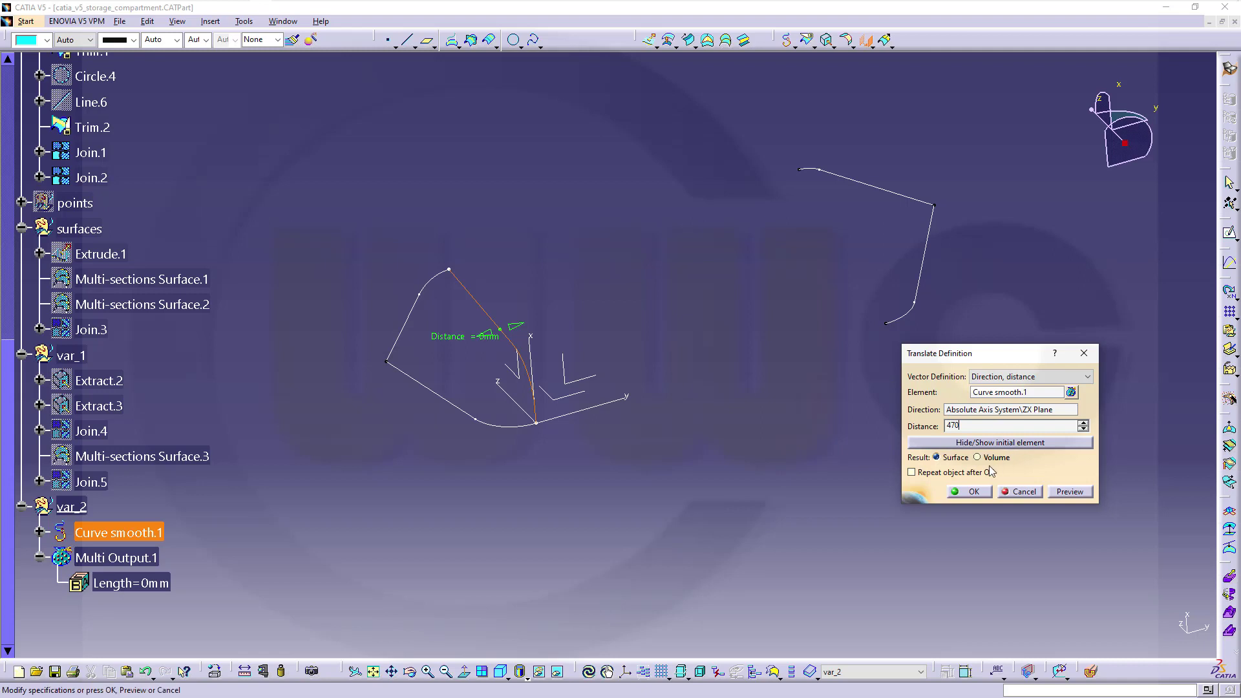
click(966, 491)
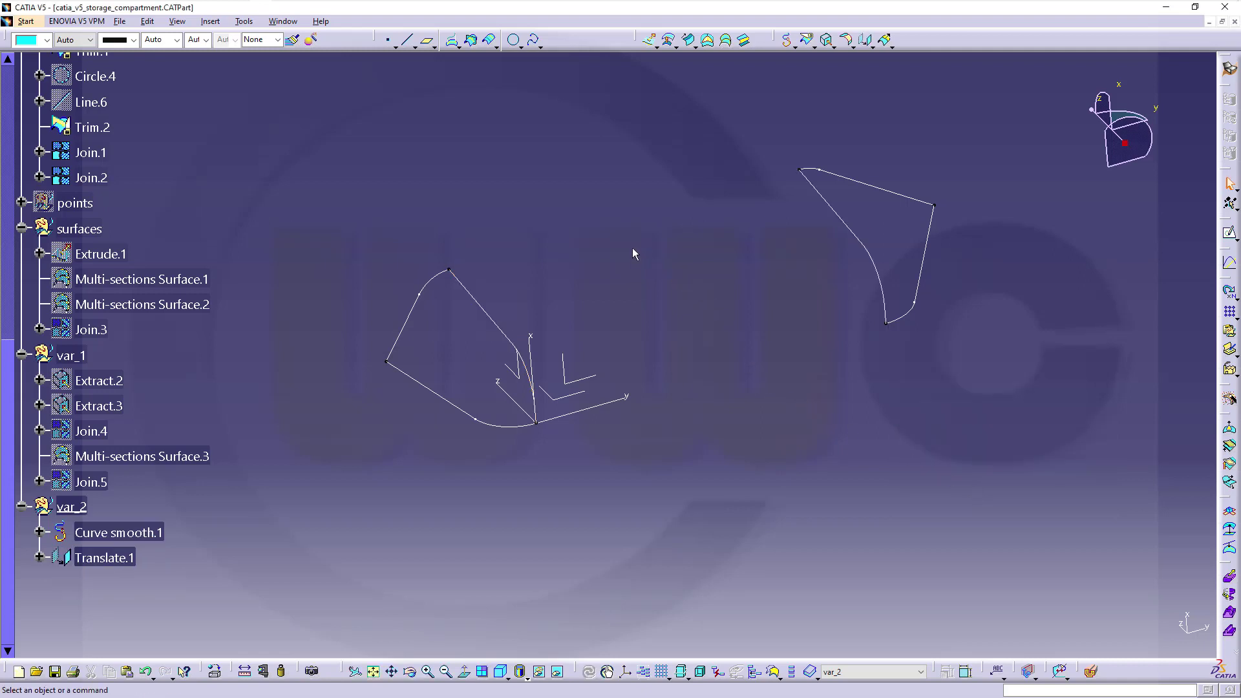
middle_drag(603, 232, 533, 287)
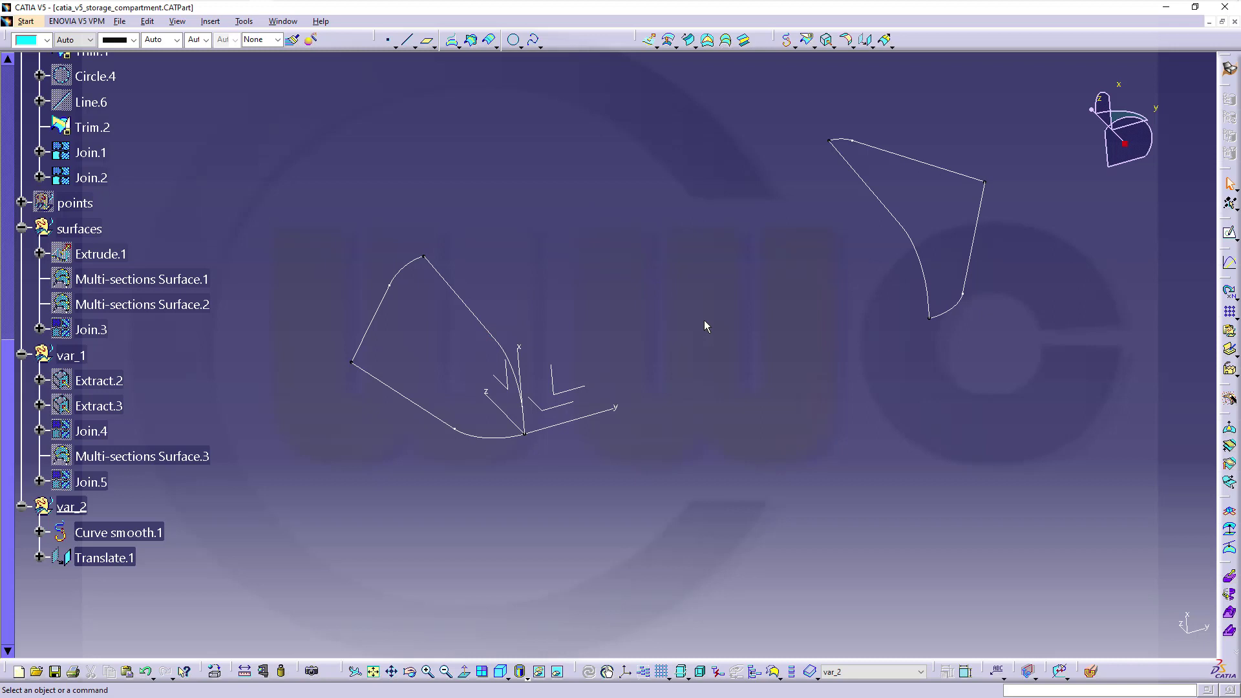
mouse_move(735, 315)
middle_down()
mouse_move(751, 332)
mouse_move(664, 284)
mouse_move(707, 301)
middle_up()
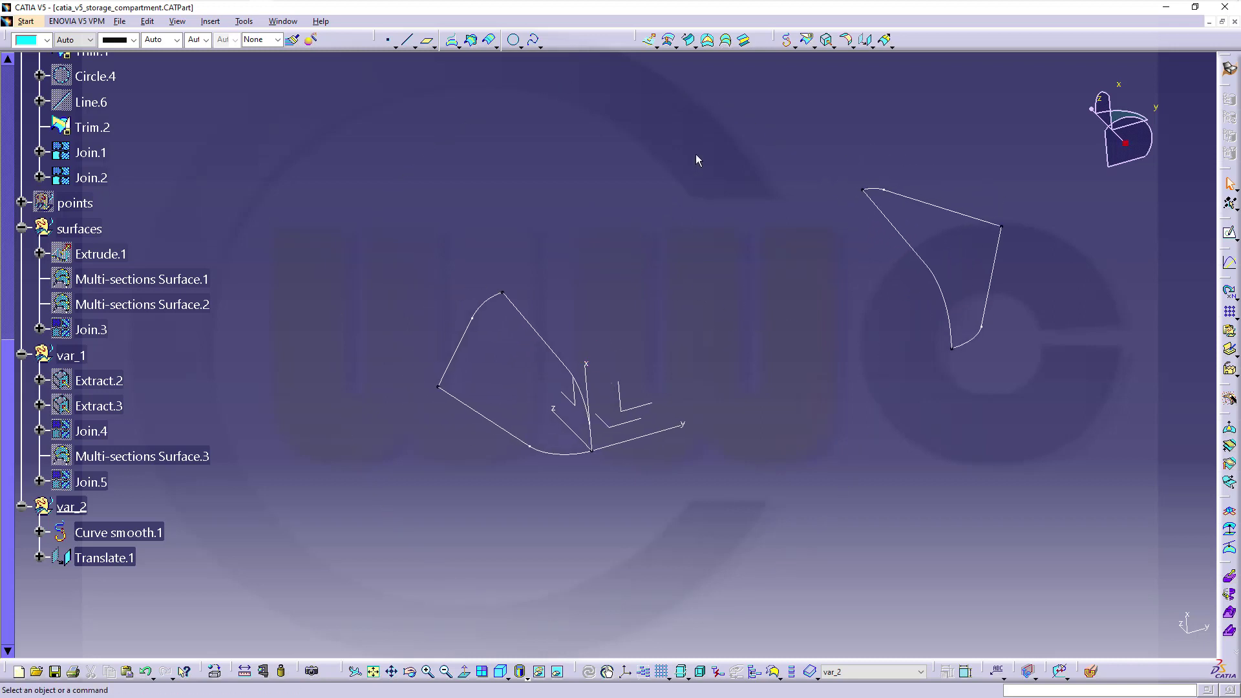
Create Line.7, a point-to-point line joining the top endpoints of the two profiles
click(409, 40)
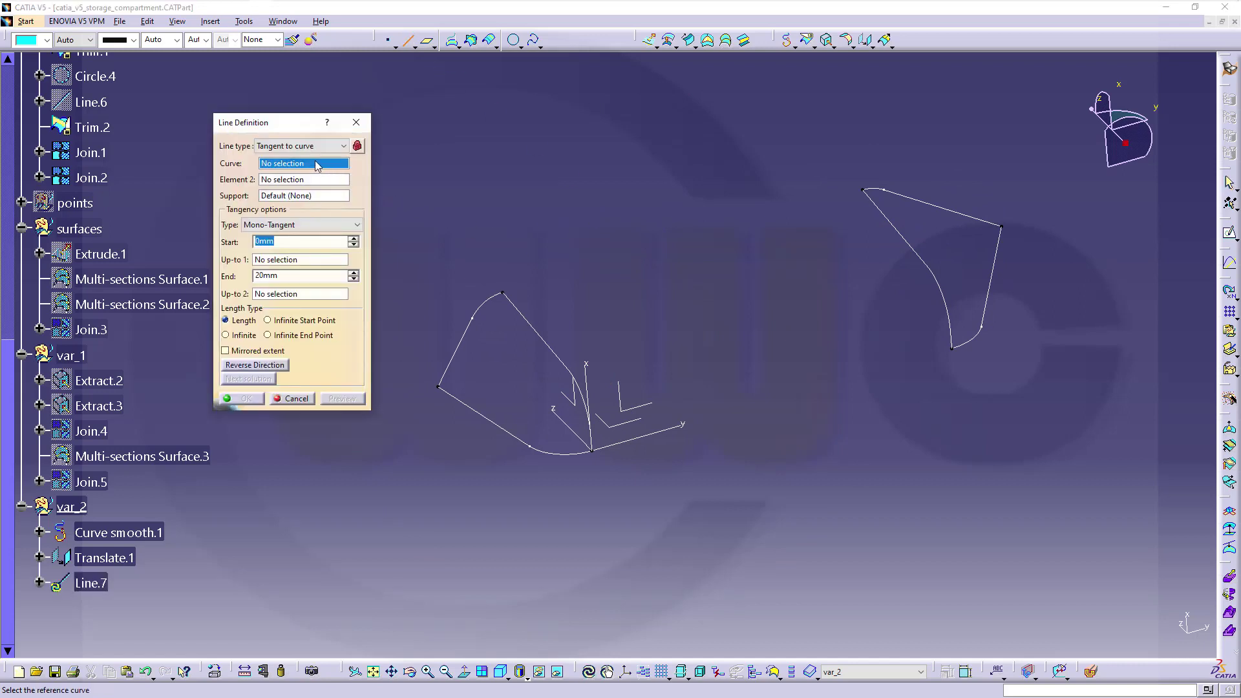
click(342, 146)
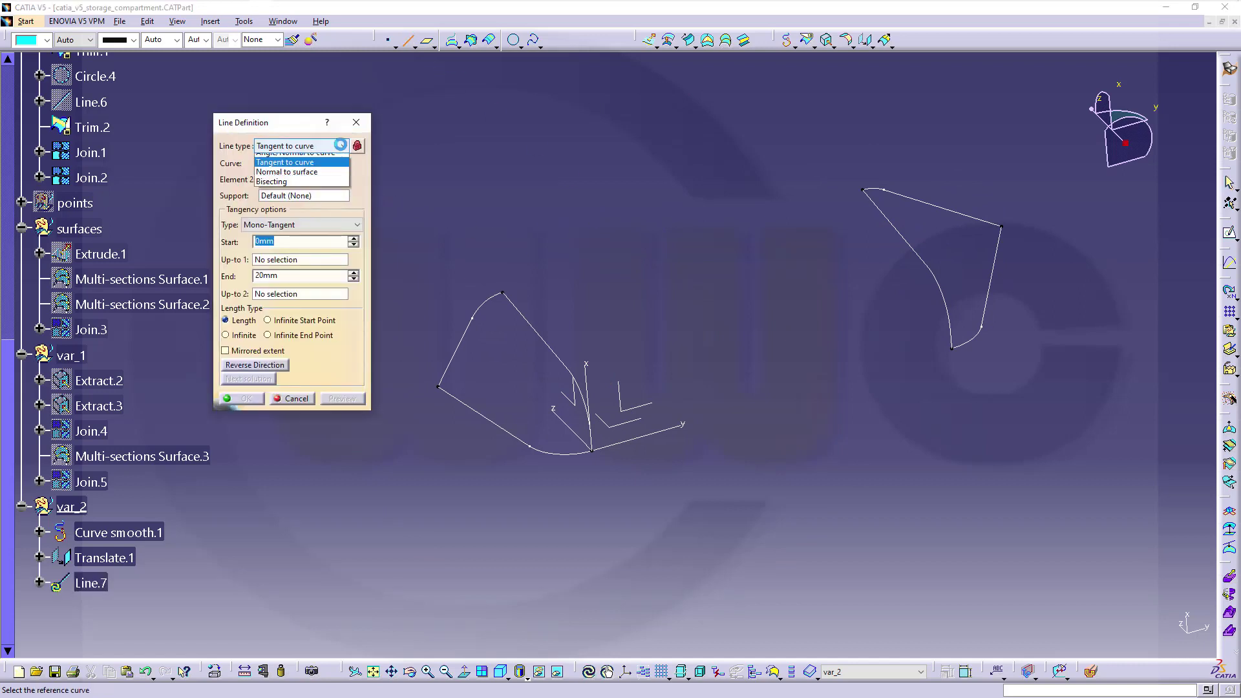
click(284, 159)
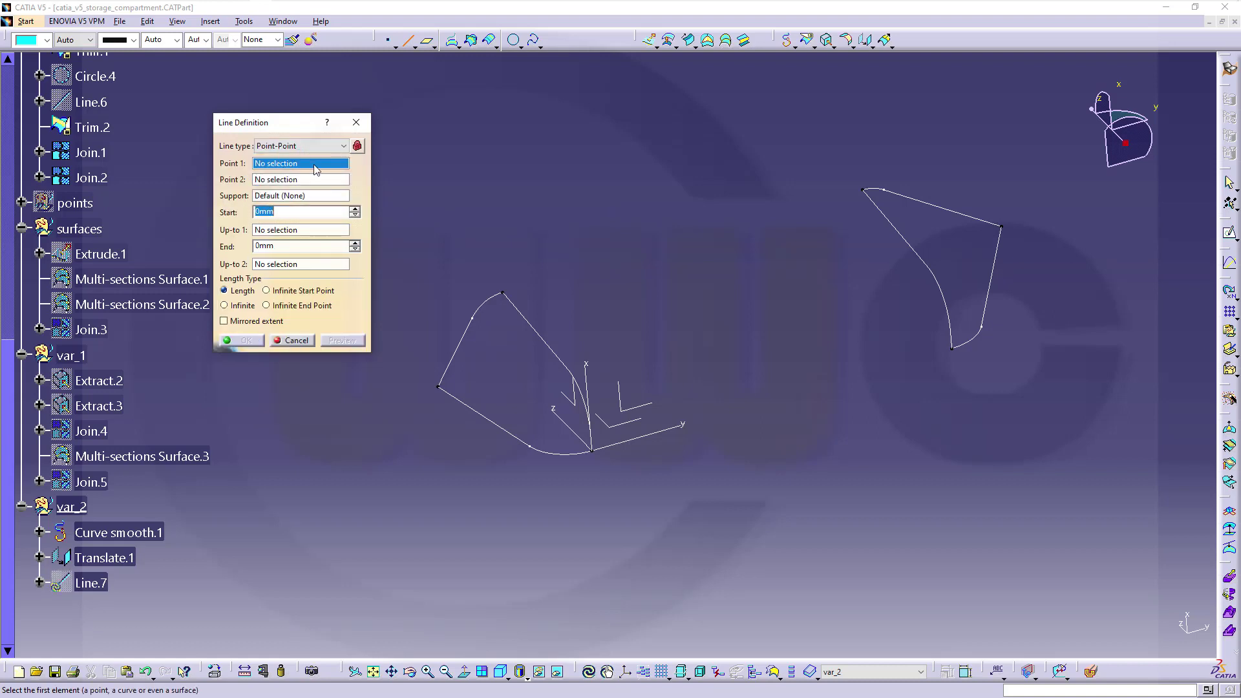
right_click(315, 166)
click(365, 204)
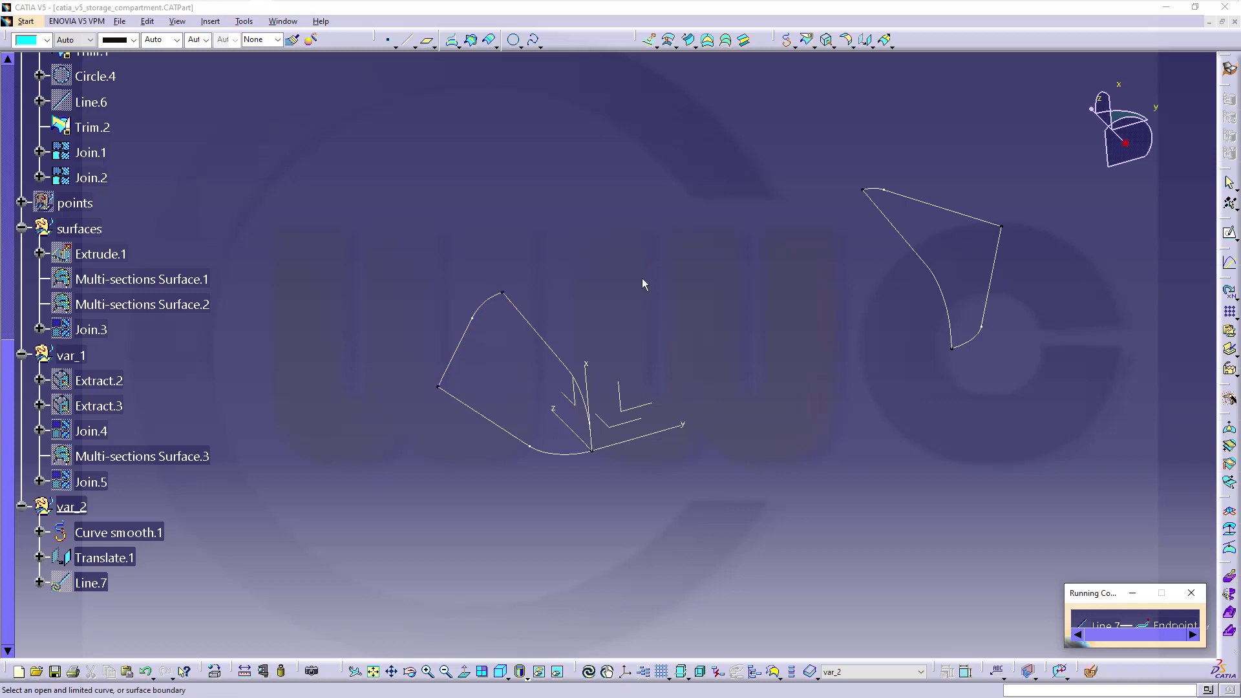
click(488, 310)
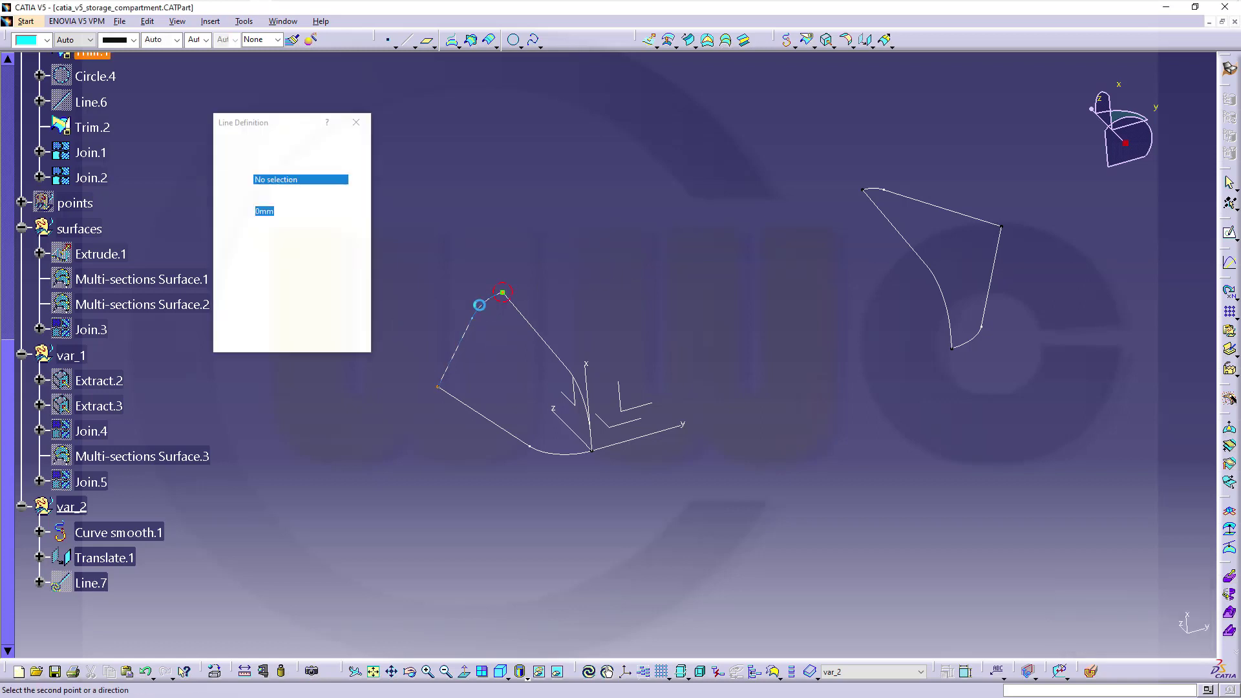
right_click(280, 181)
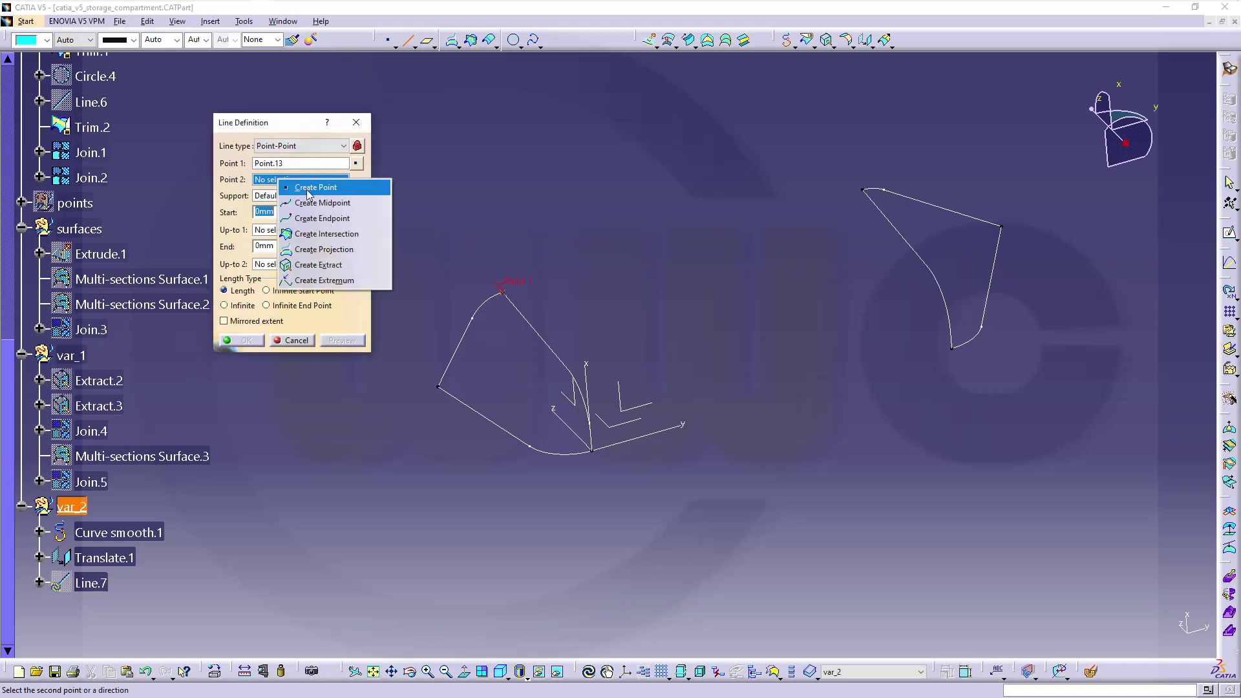
click(322, 217)
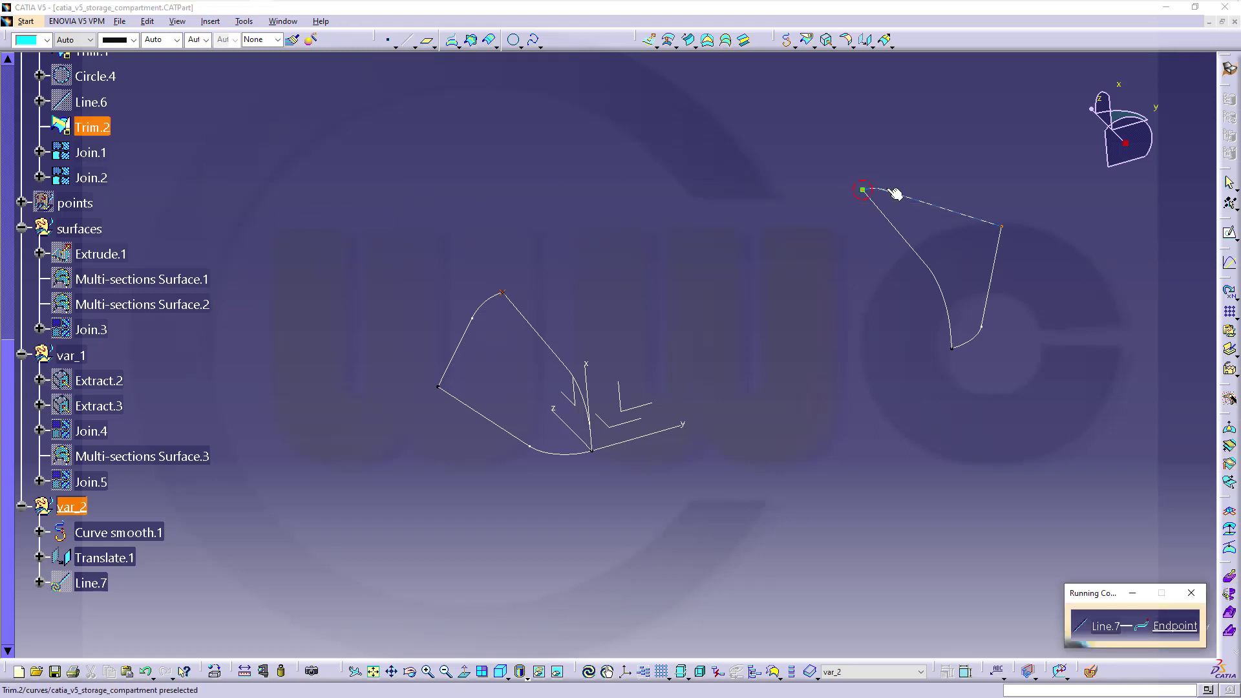
click(862, 189)
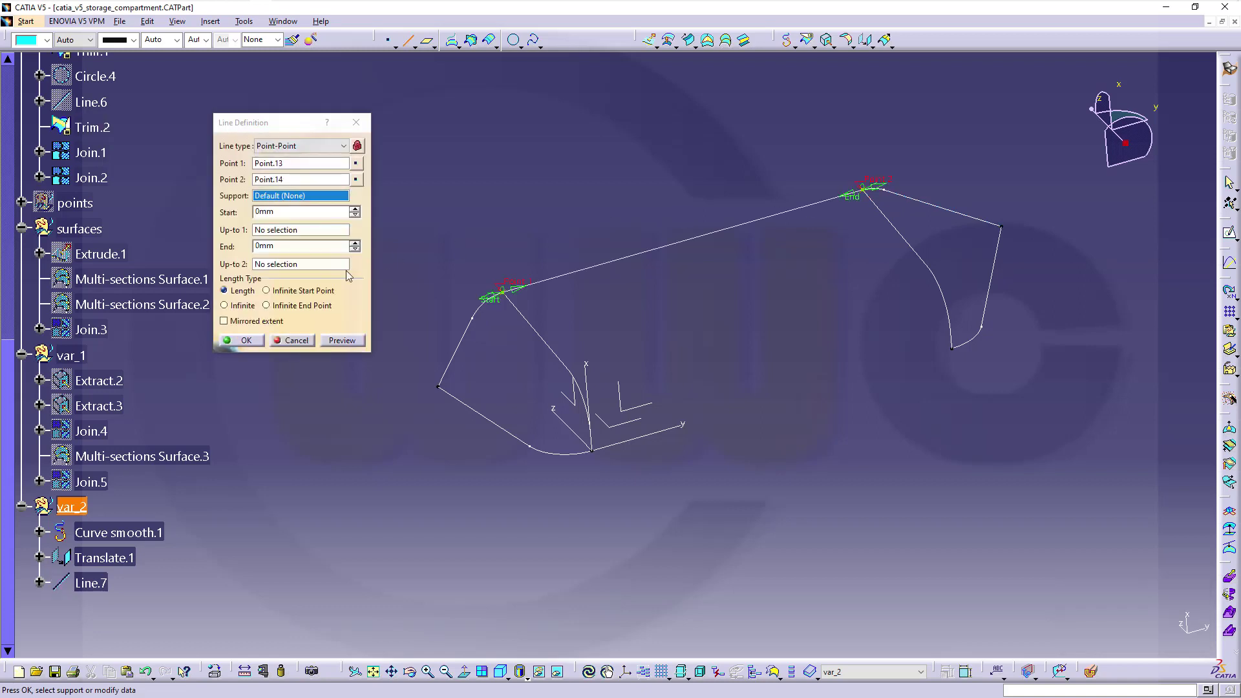
click(246, 341)
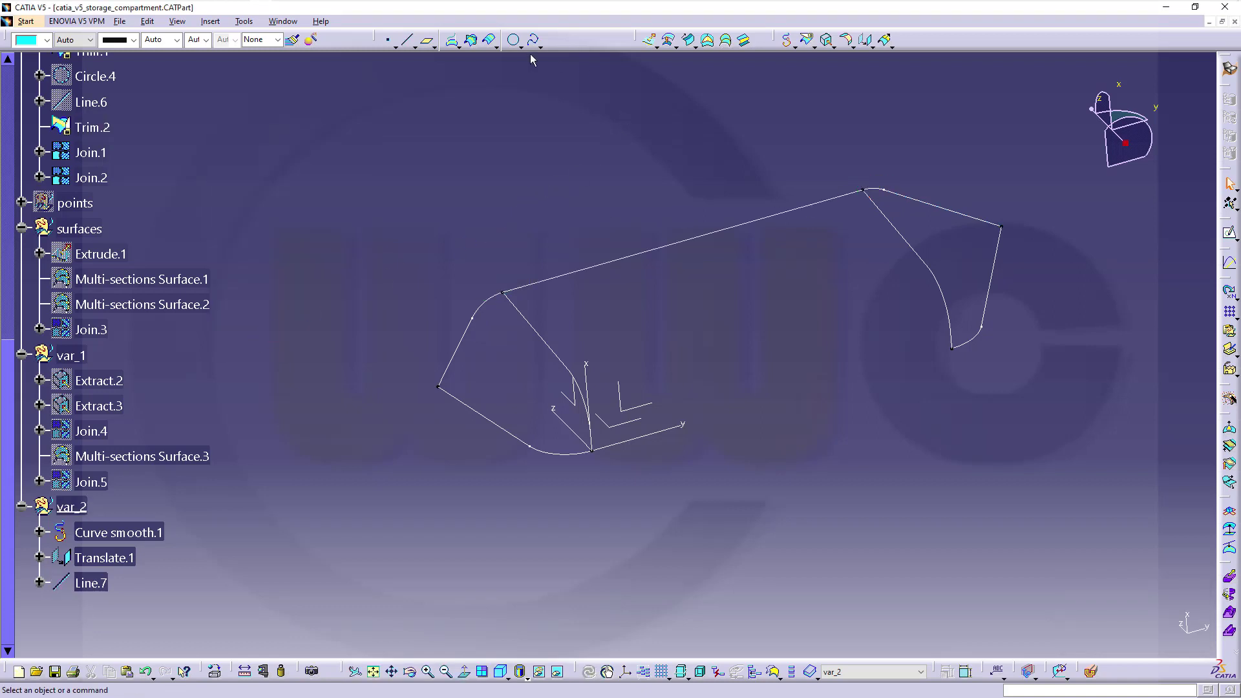
Create Line.8, a point-to-point line joining the bottom endpoints of the two profiles
click(407, 40)
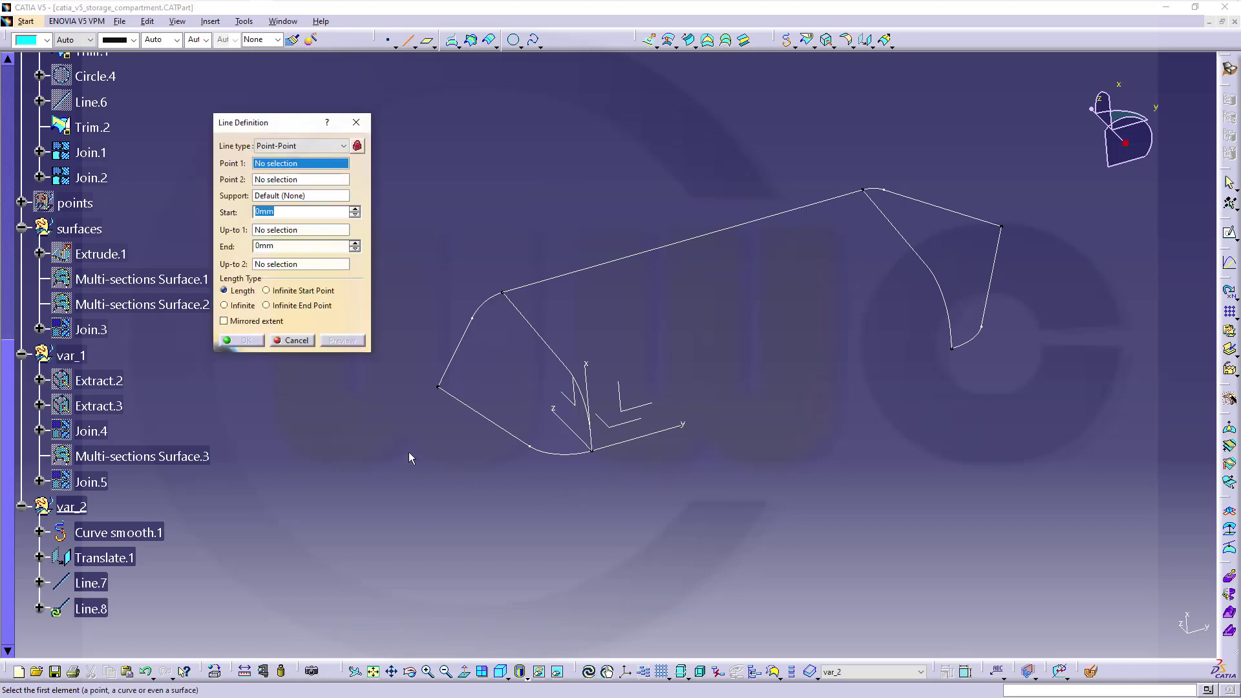
right_click(309, 166)
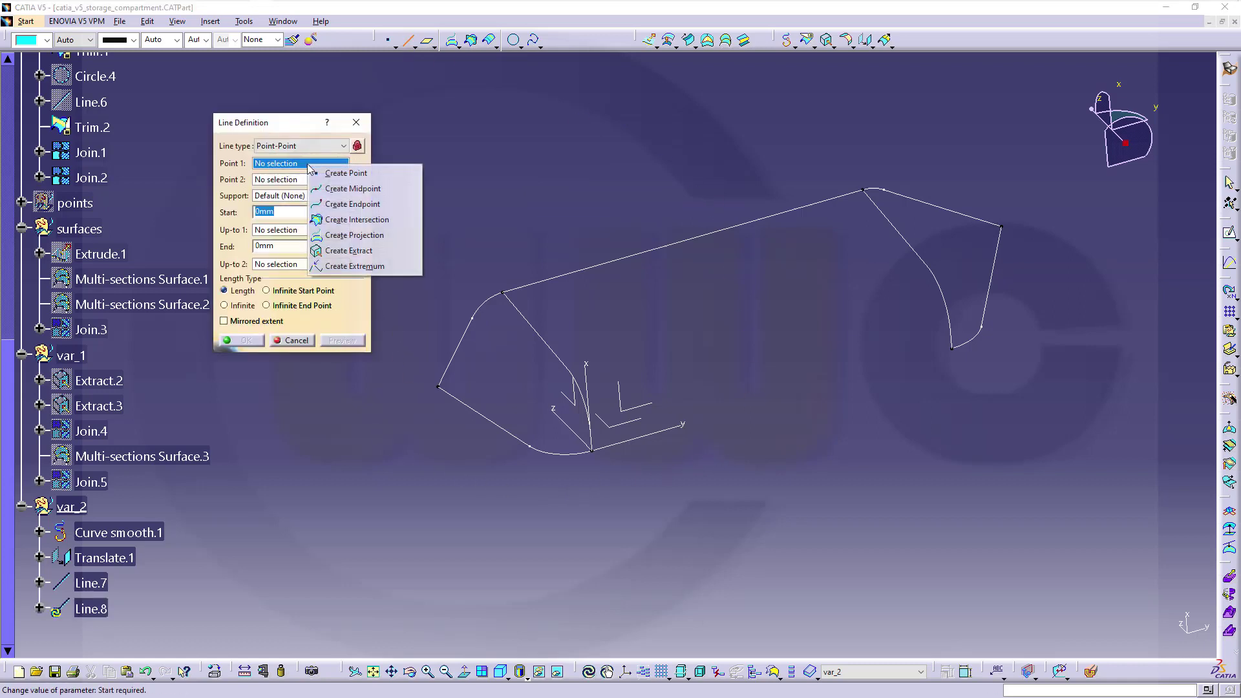
click(360, 204)
click(587, 450)
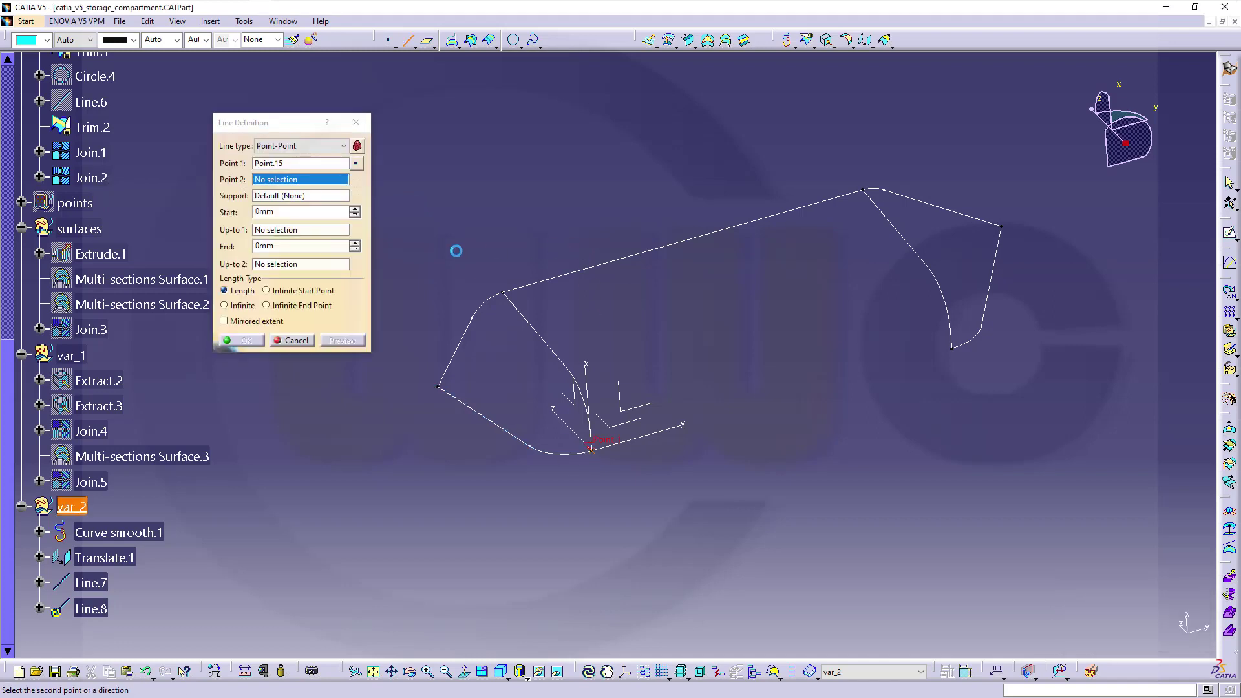
right_click(295, 179)
click(337, 216)
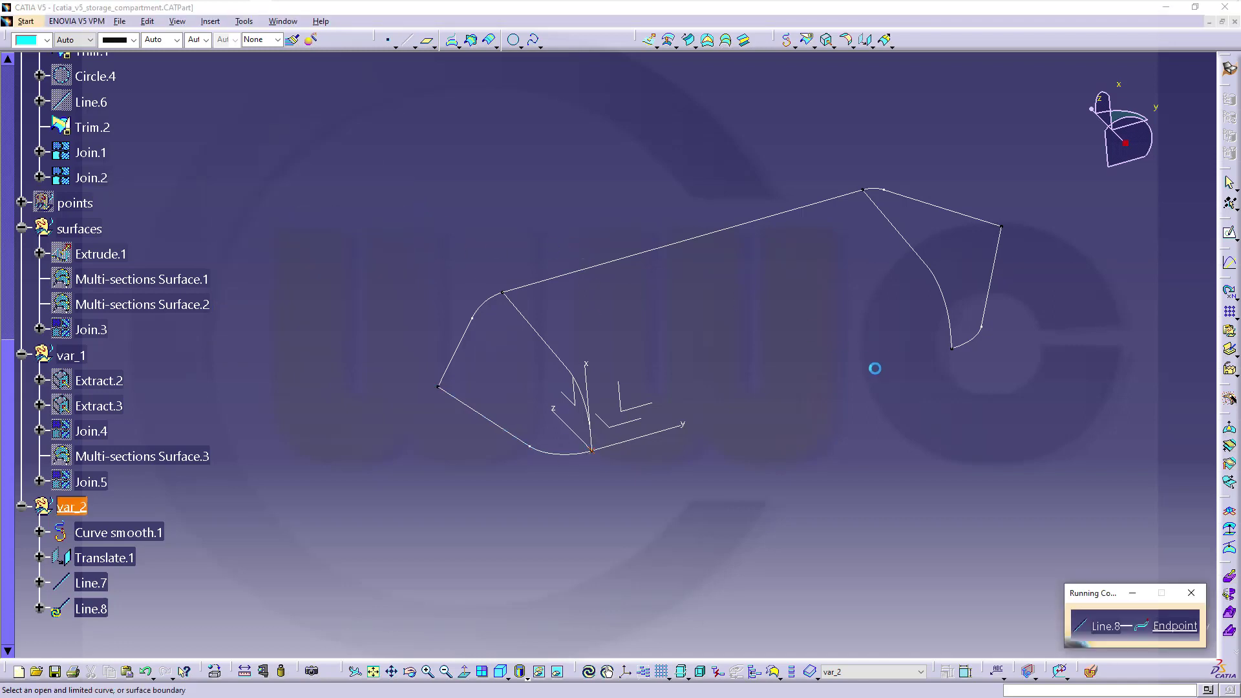
click(976, 349)
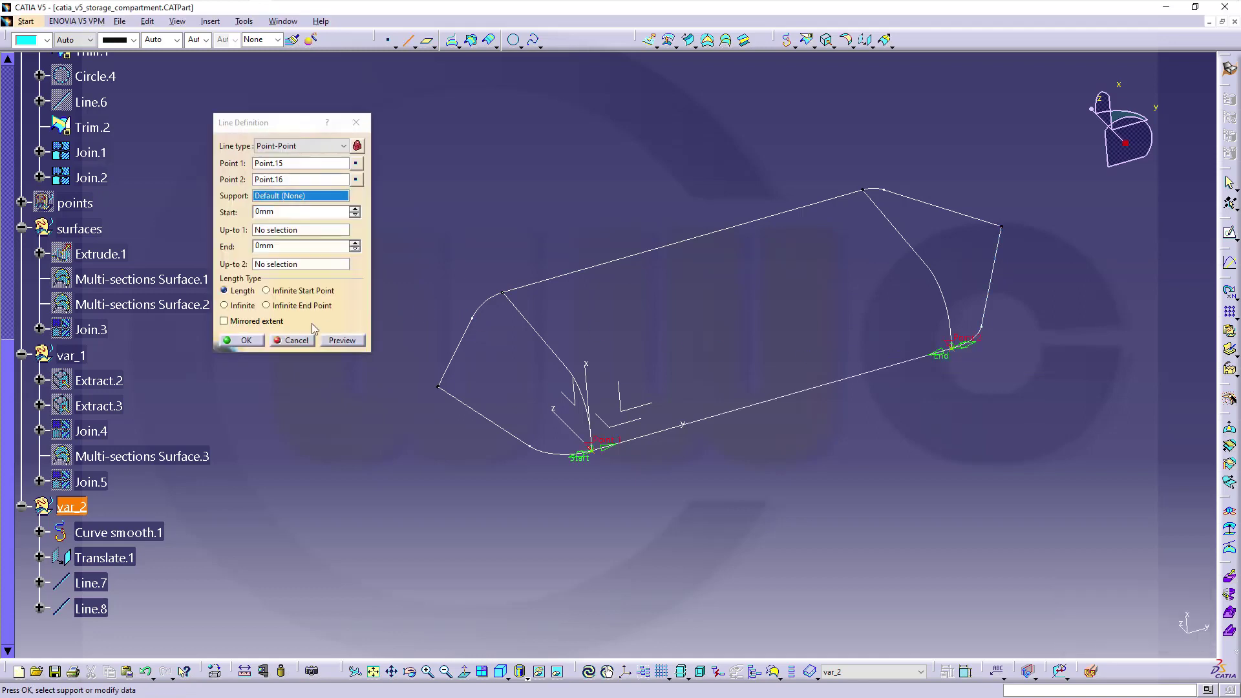
click(246, 335)
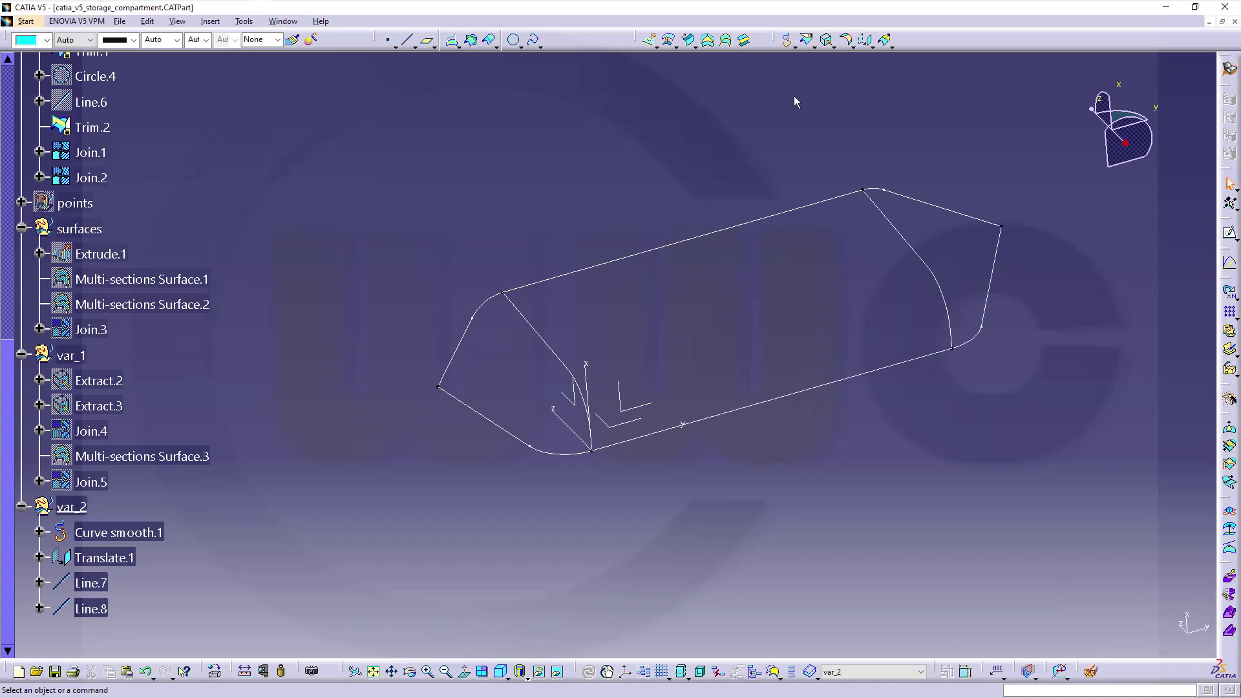
Join Join.2, Line.8 and Join.1 into one lower profile curve with Check tangency enabled
click(811, 45)
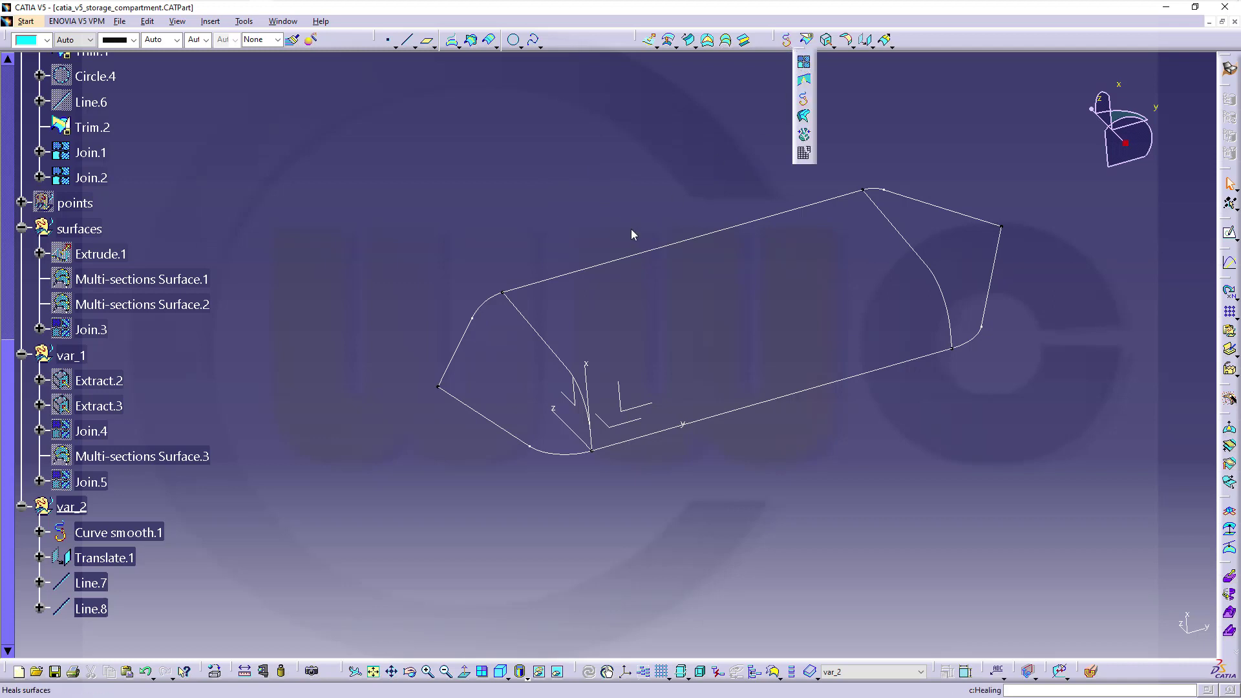
click(788, 39)
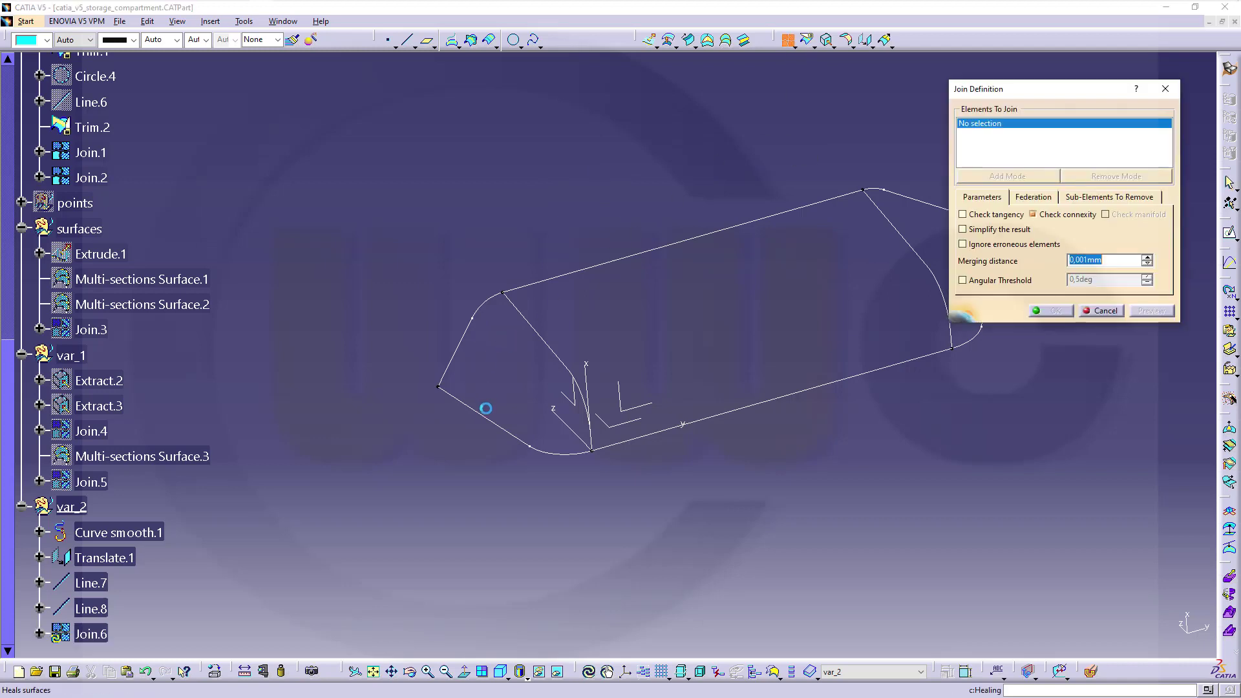
click(719, 422)
click(969, 341)
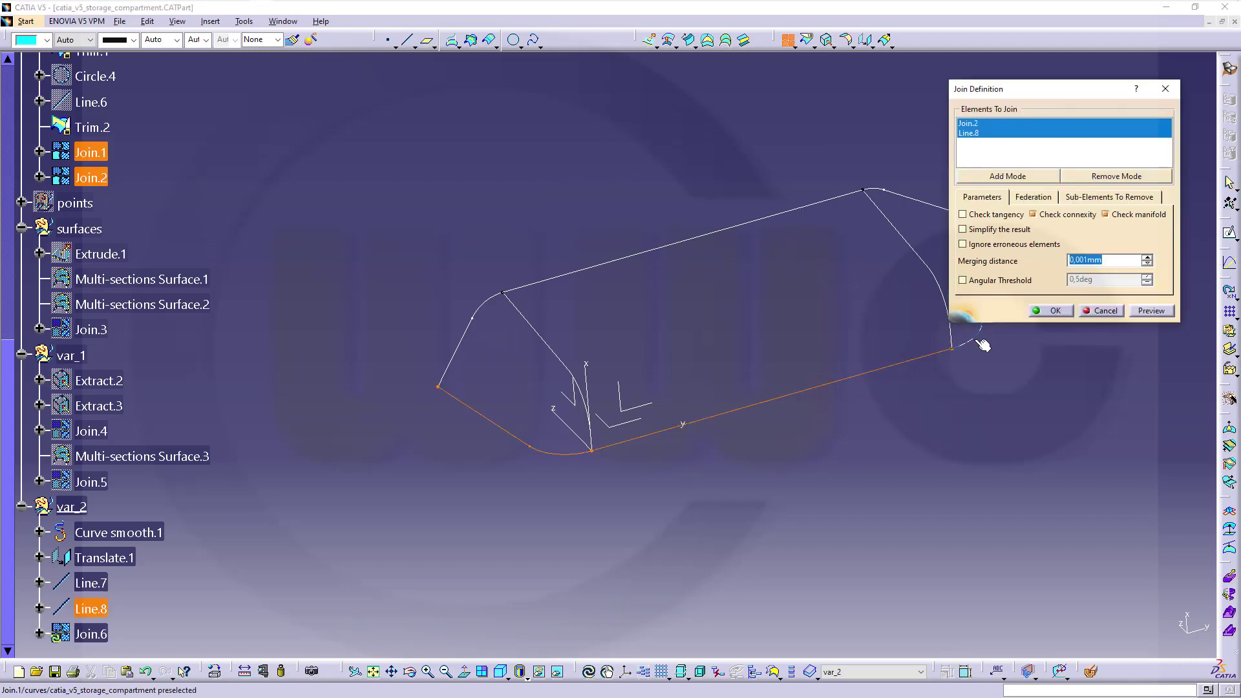
click(1053, 311)
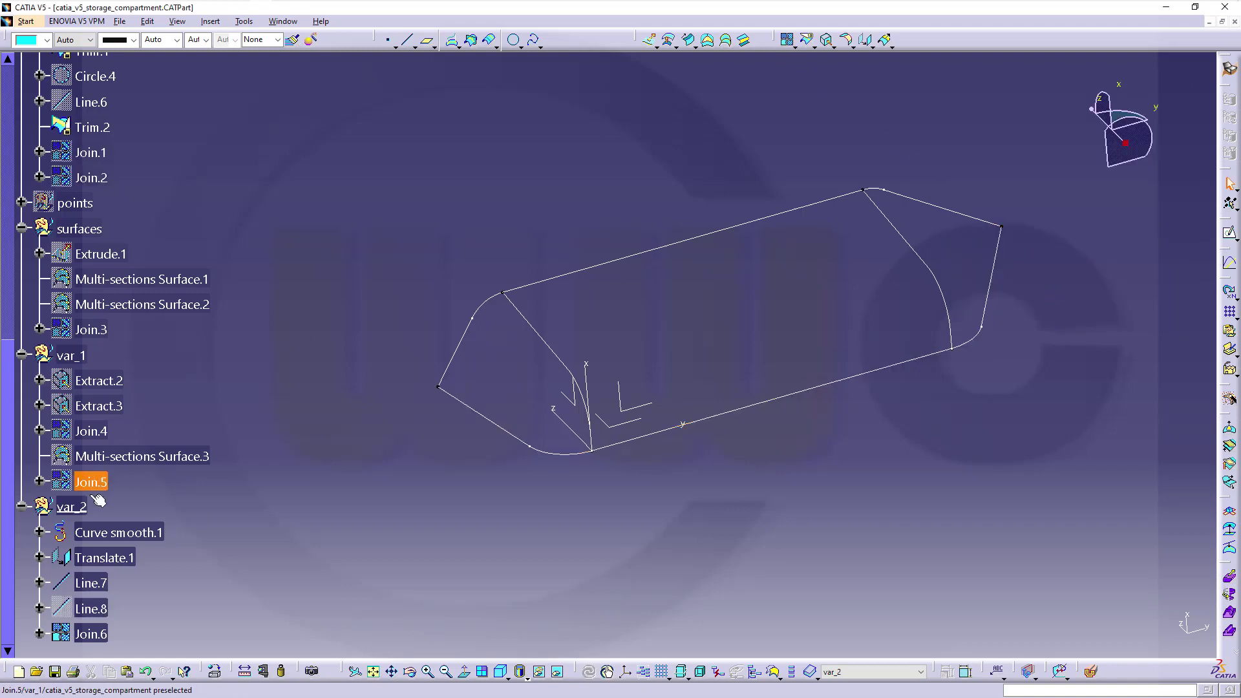
double_click(91, 633)
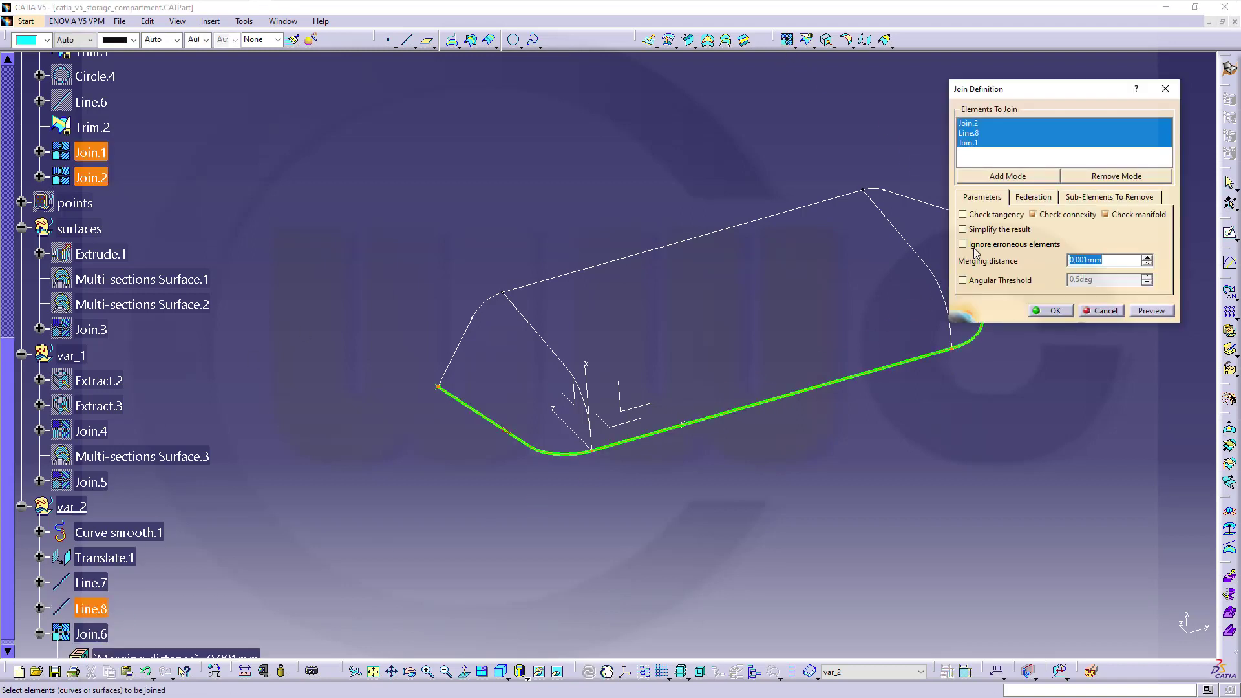
click(974, 213)
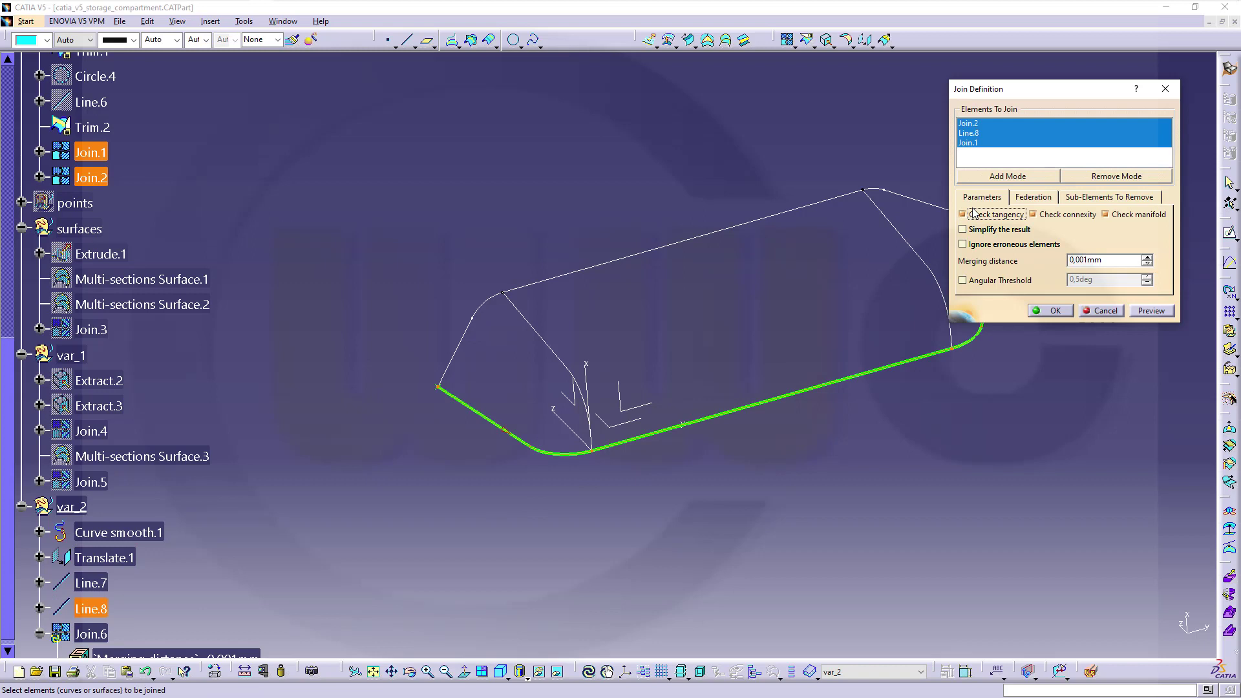
click(1051, 311)
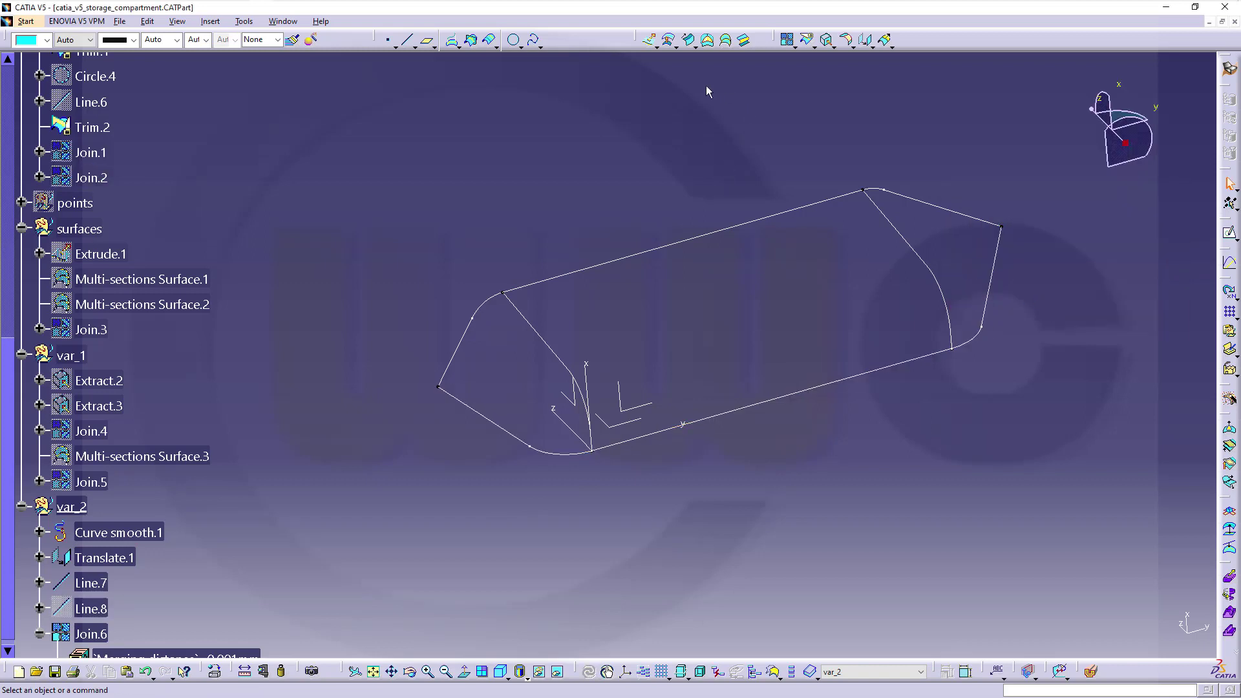
Join Trim.1, Line.7 and Trim.2 into one upper profile curve
click(786, 40)
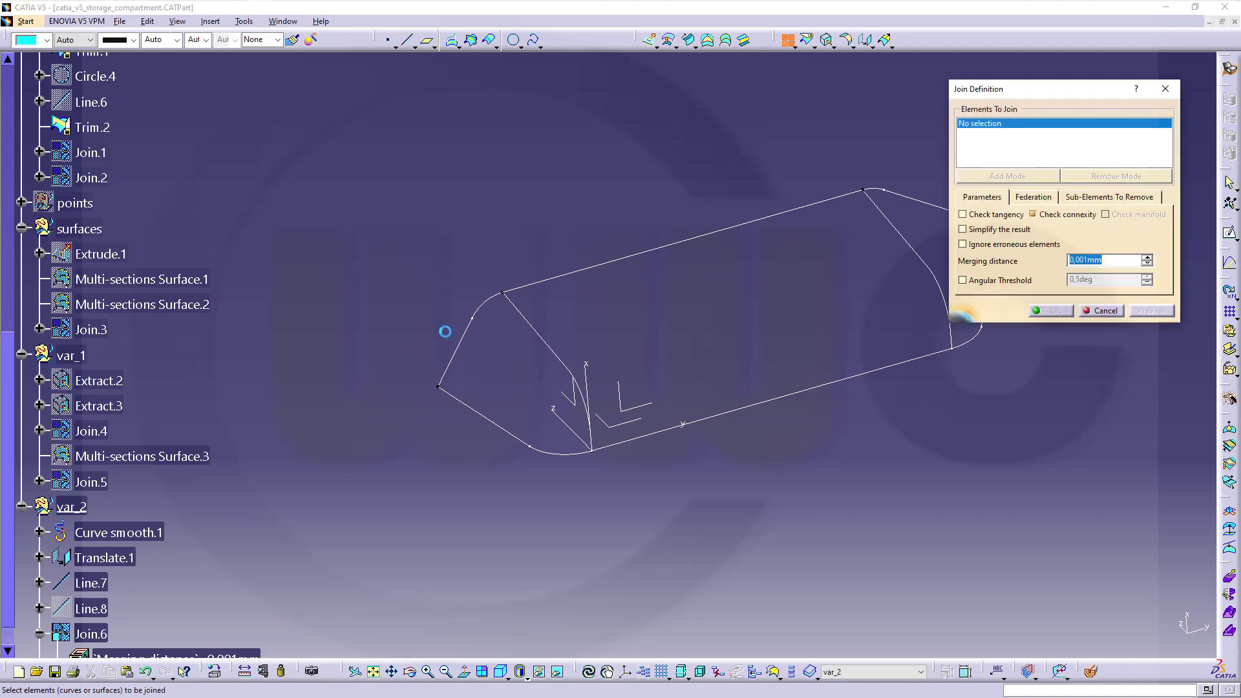
click(457, 361)
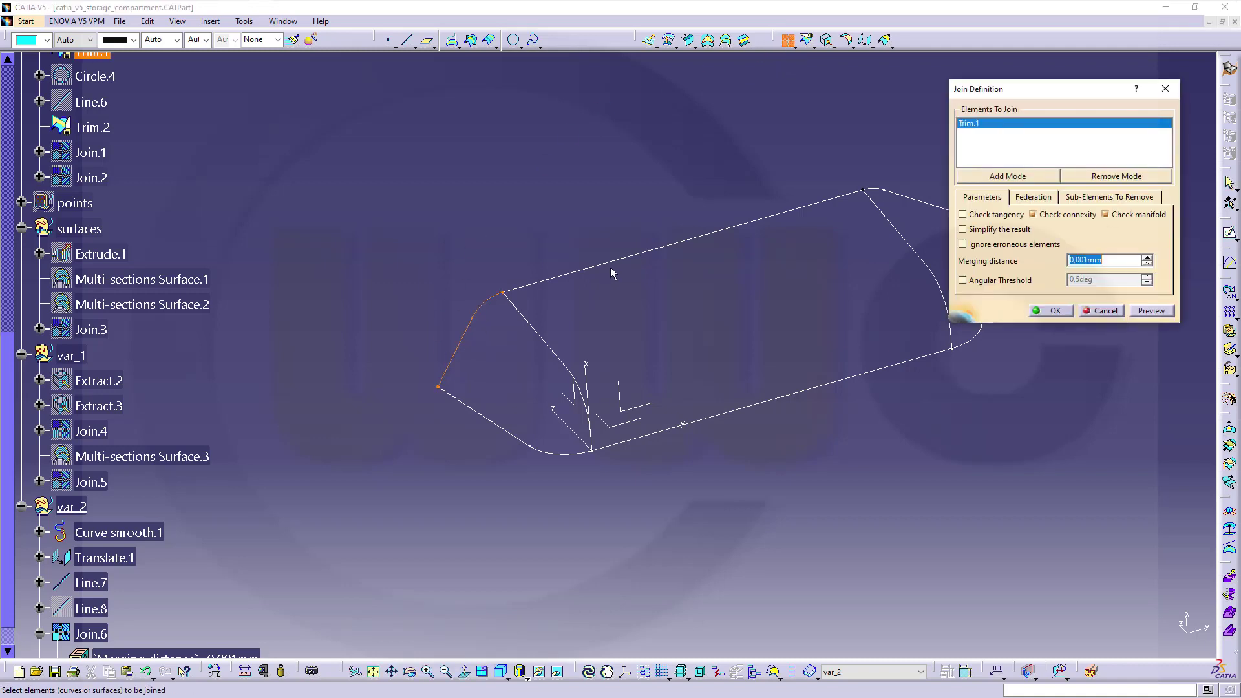
click(612, 265)
click(905, 196)
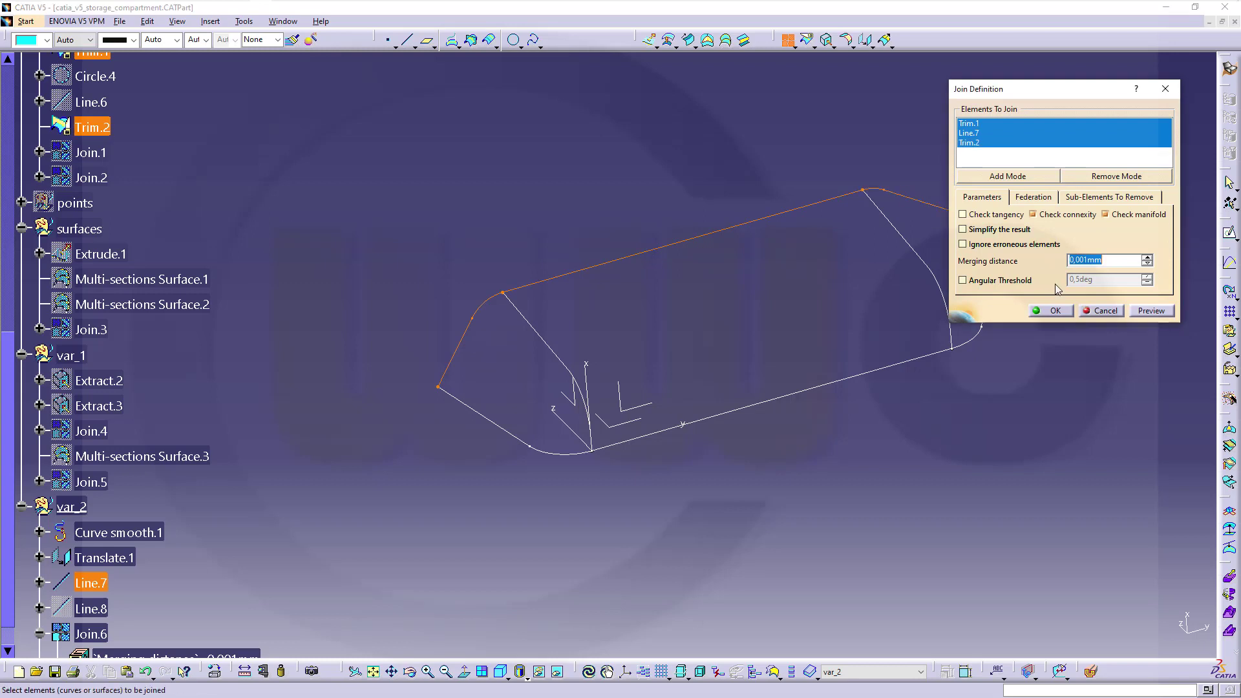
click(1050, 311)
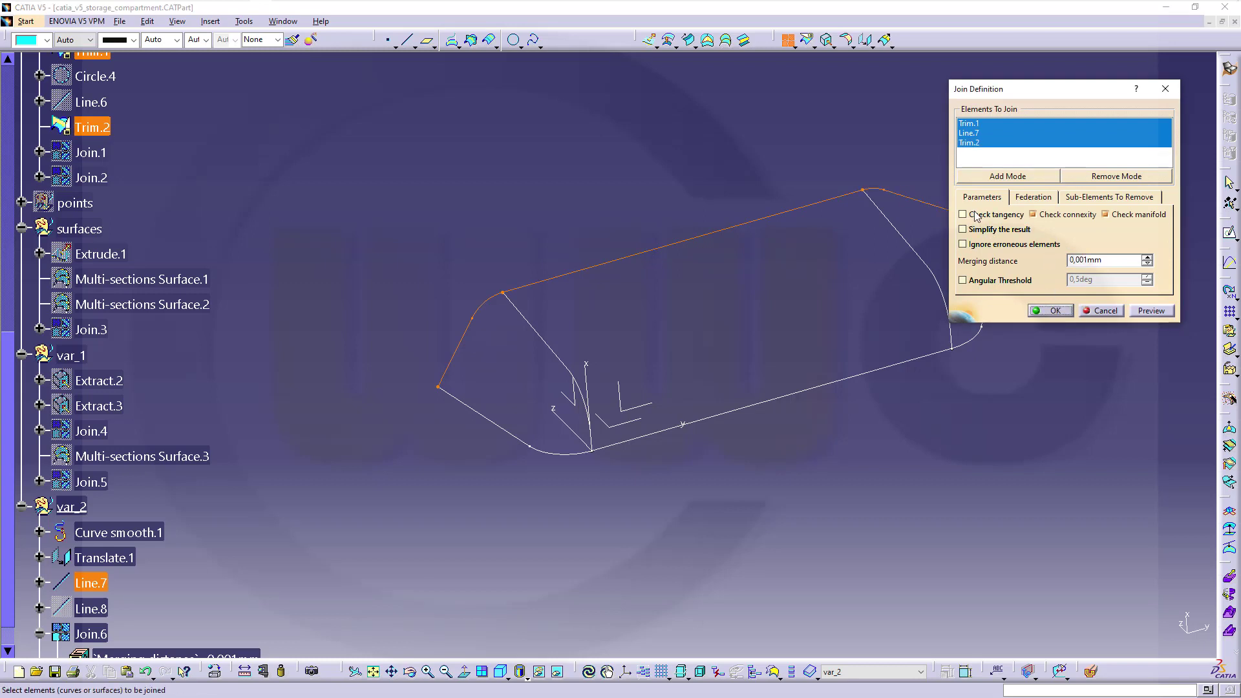
click(1050, 310)
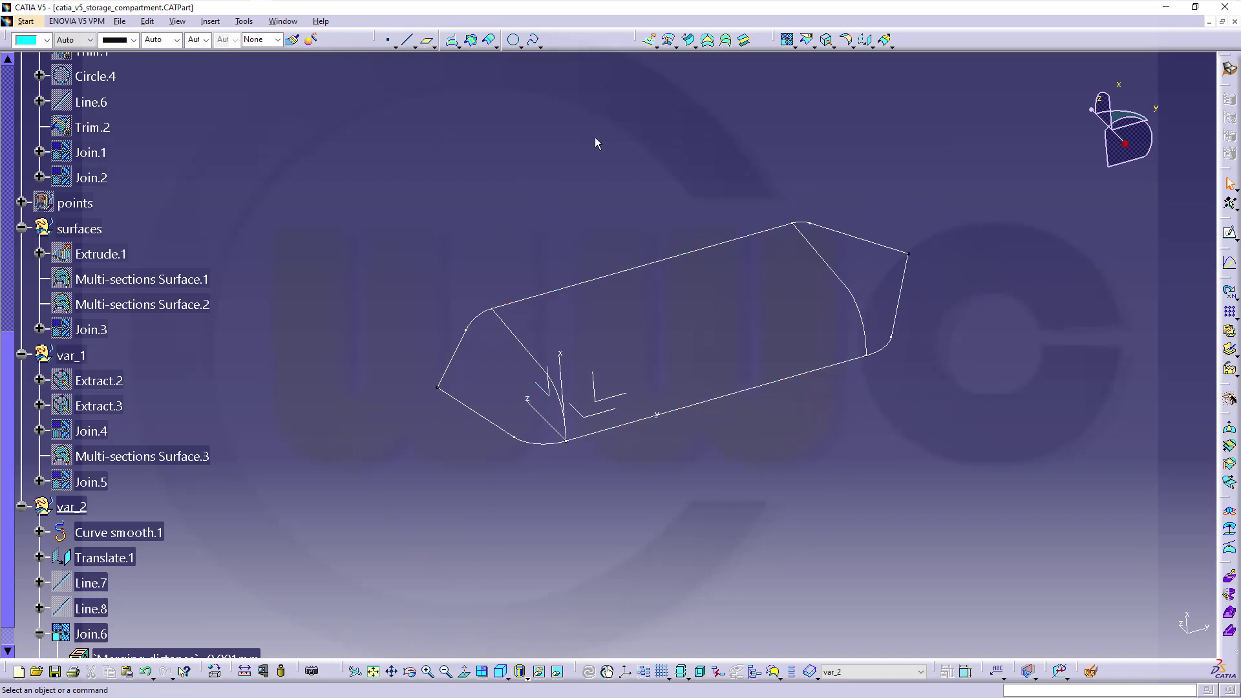
Apply Curve Smooth to Join.6, creating Curve smooth.2
click(811, 45)
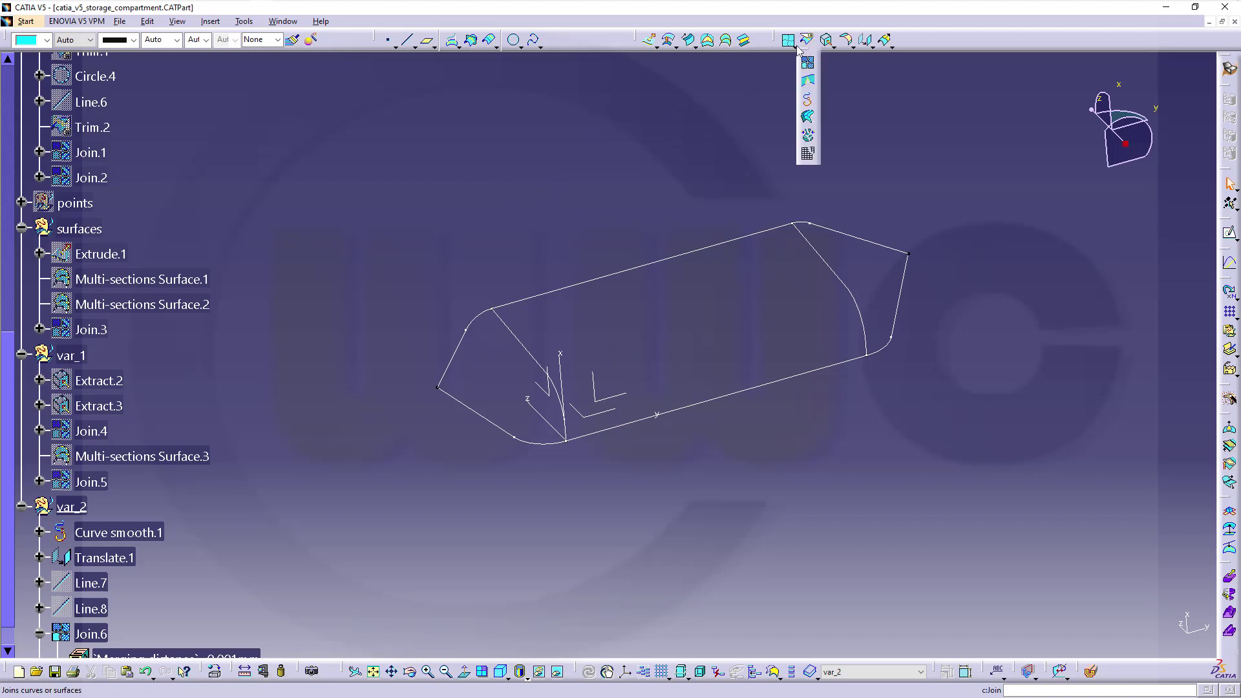
click(807, 99)
click(739, 402)
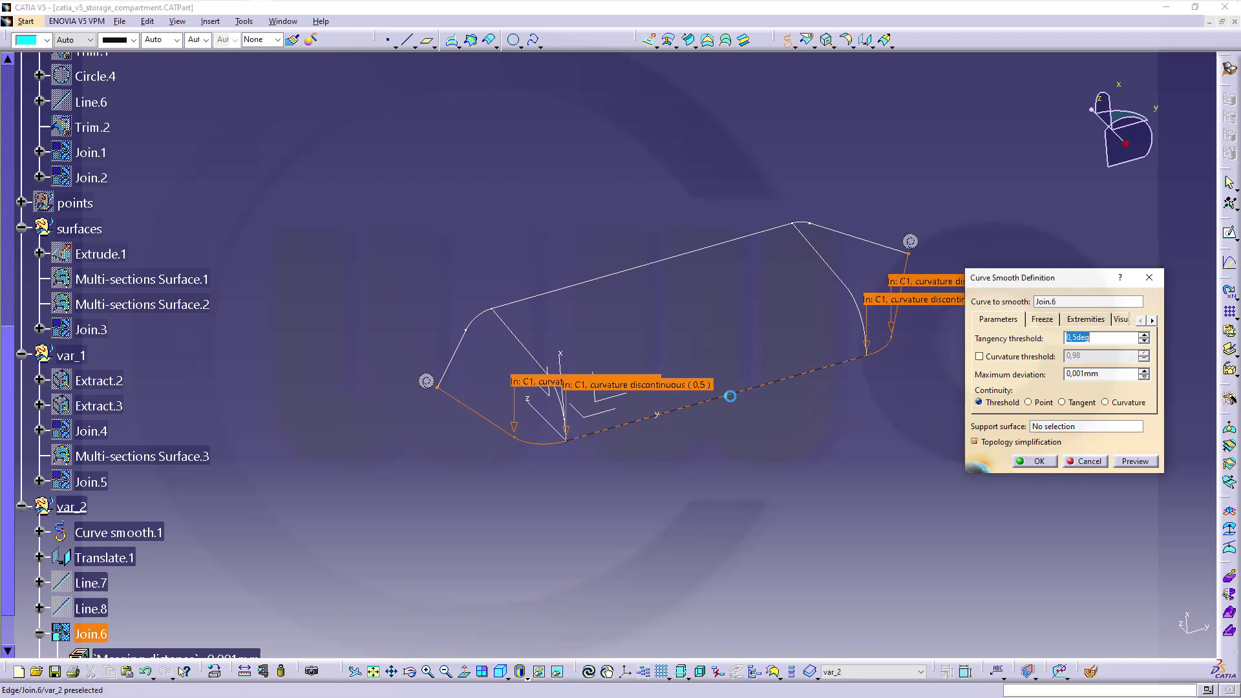
click(1034, 463)
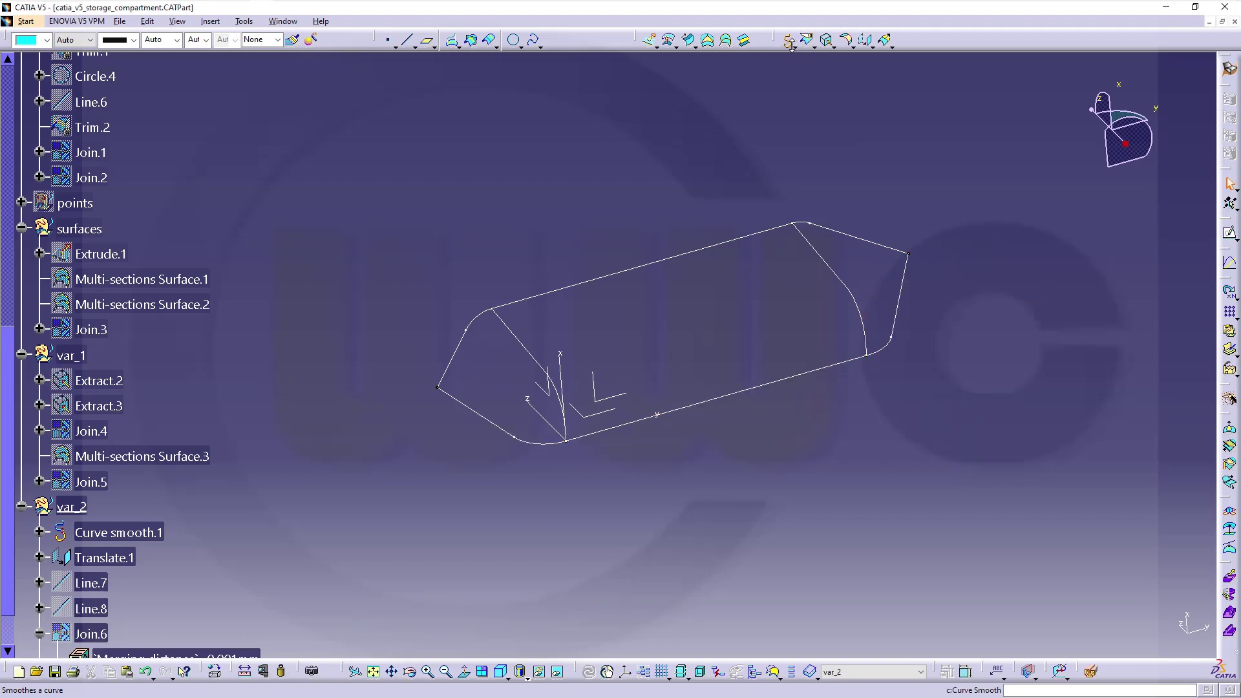
Apply Curve Smooth to Join.7, creating Curve smooth.3
click(587, 284)
click(1028, 460)
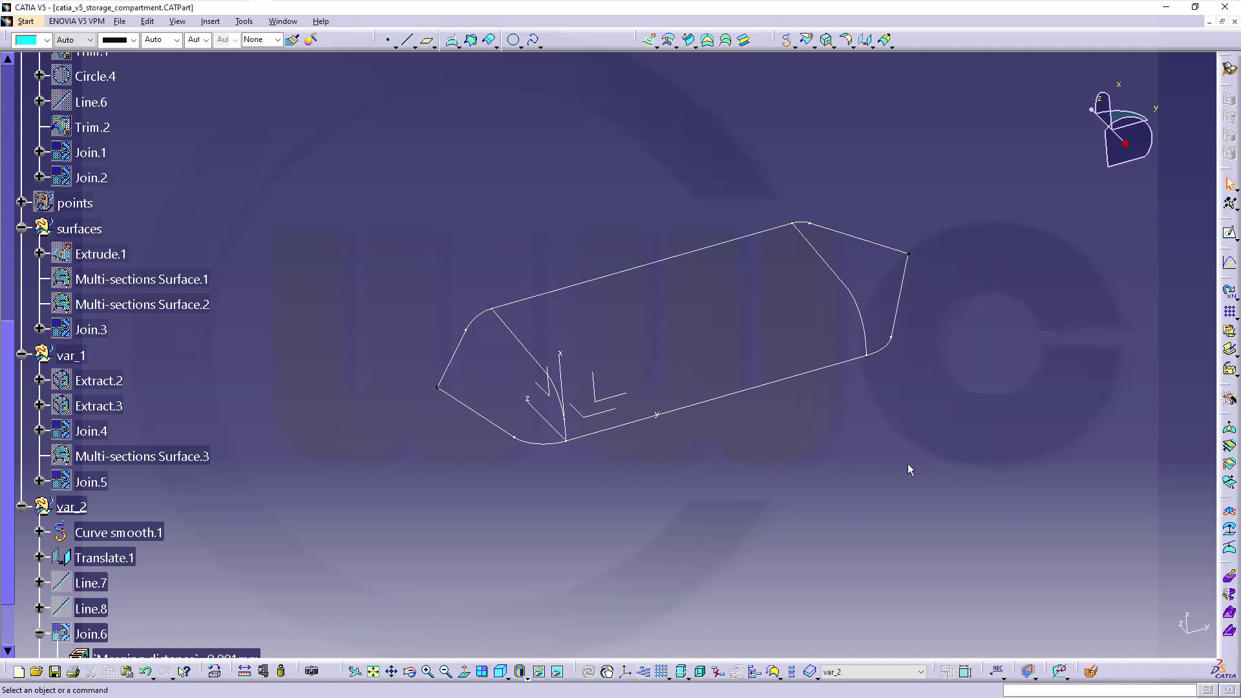
middle_drag(369, 352, 188, 502)
scroll(181, 507, down, 2)
scroll(167, 521, down, 2)
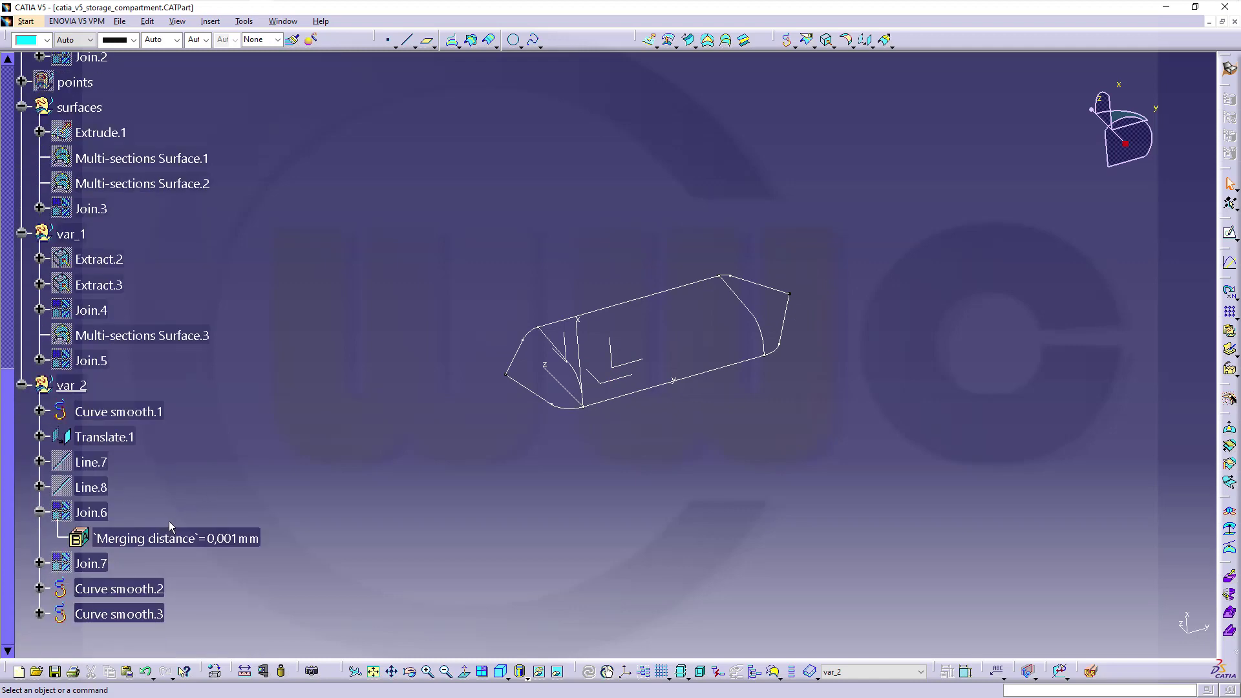
scroll(160, 316, up, 6)
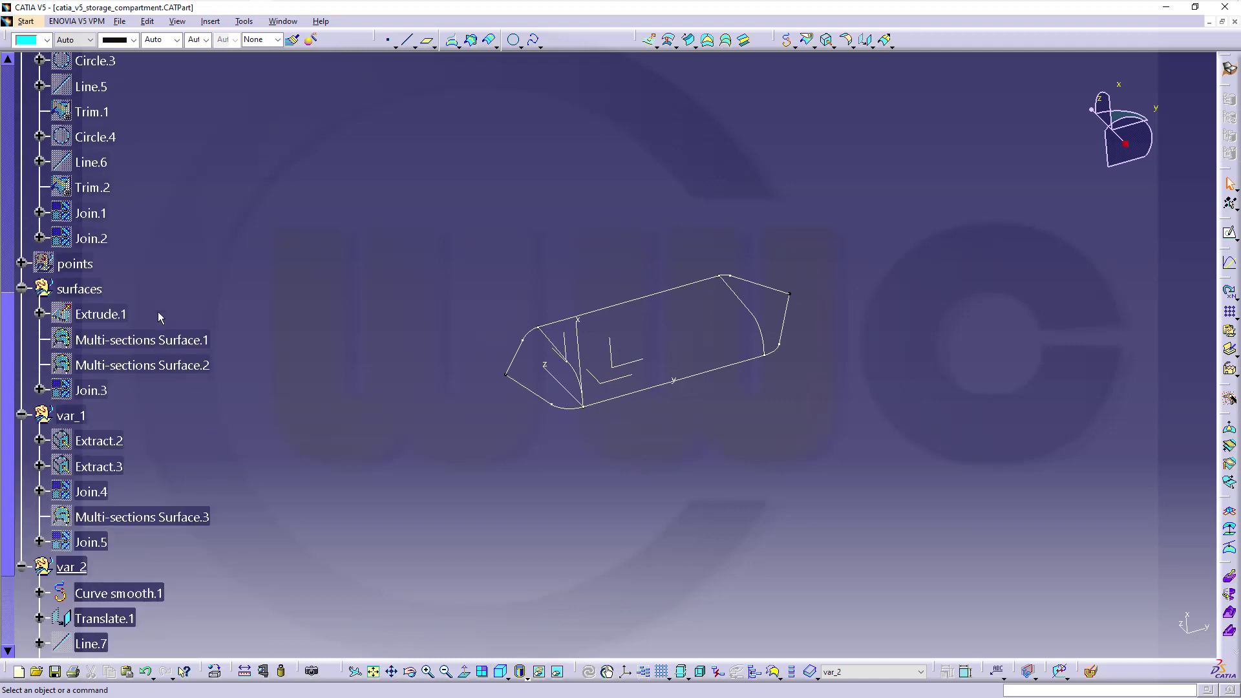
scroll(160, 286, up, 8)
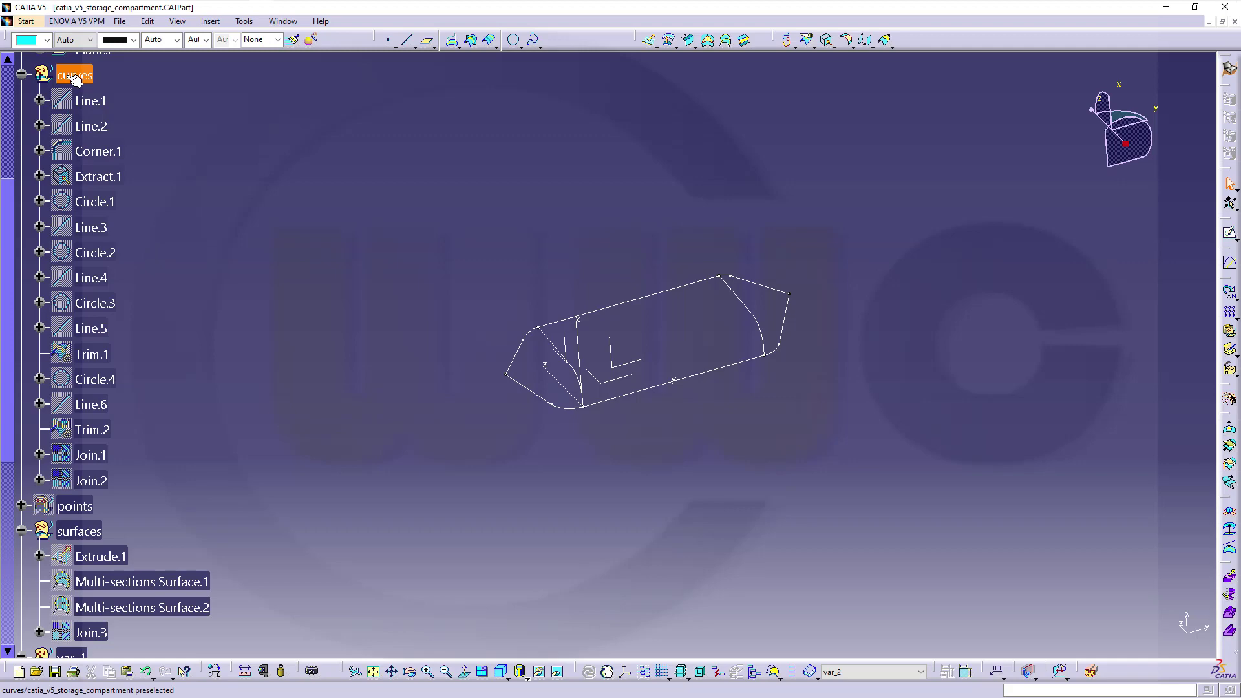
Switch Curve smooth.2 to Curvature continuity
scroll(272, 226, down, 10)
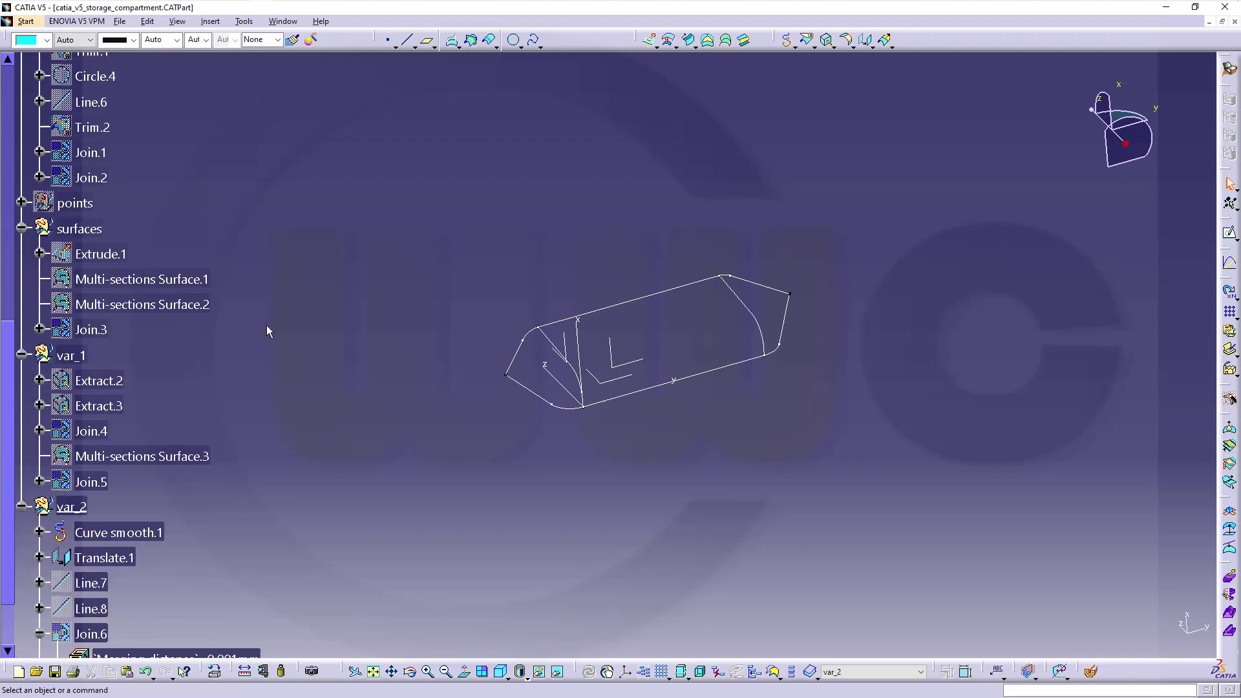
scroll(220, 495, down, 6)
click(115, 529)
double_click(114, 529)
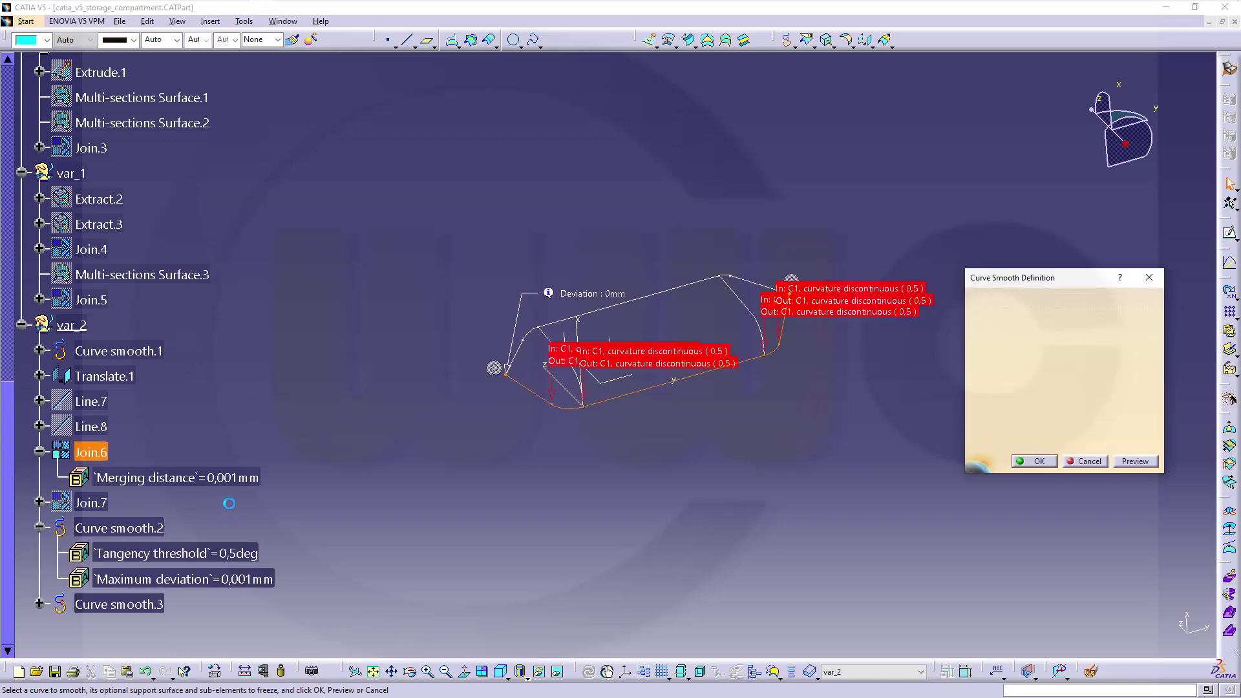
click(1106, 402)
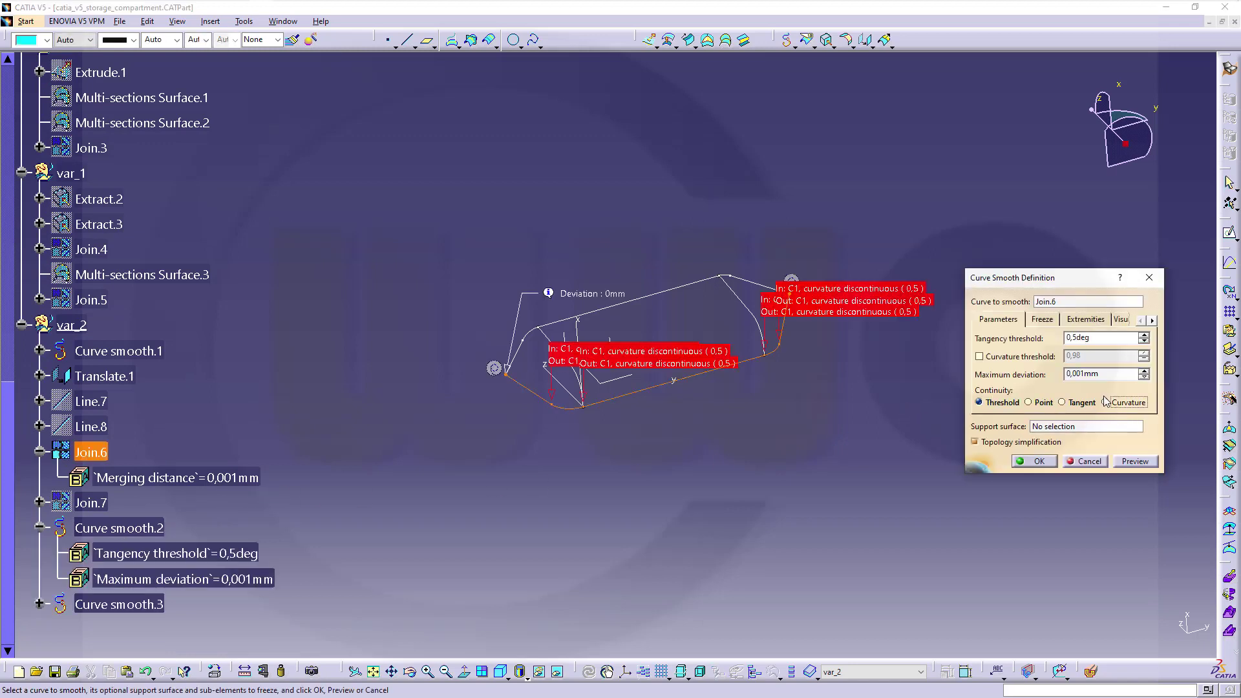
click(1034, 461)
Switch Curve smooth.3 to Curvature continuity
double_click(119, 579)
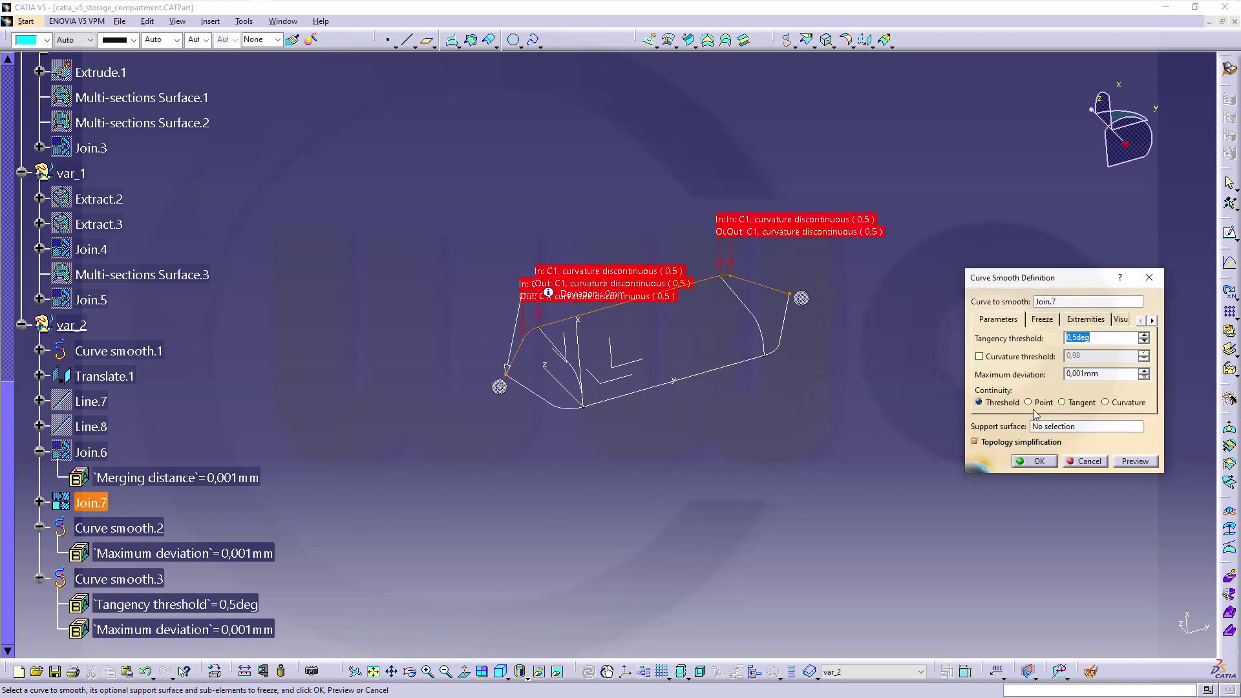
click(1105, 402)
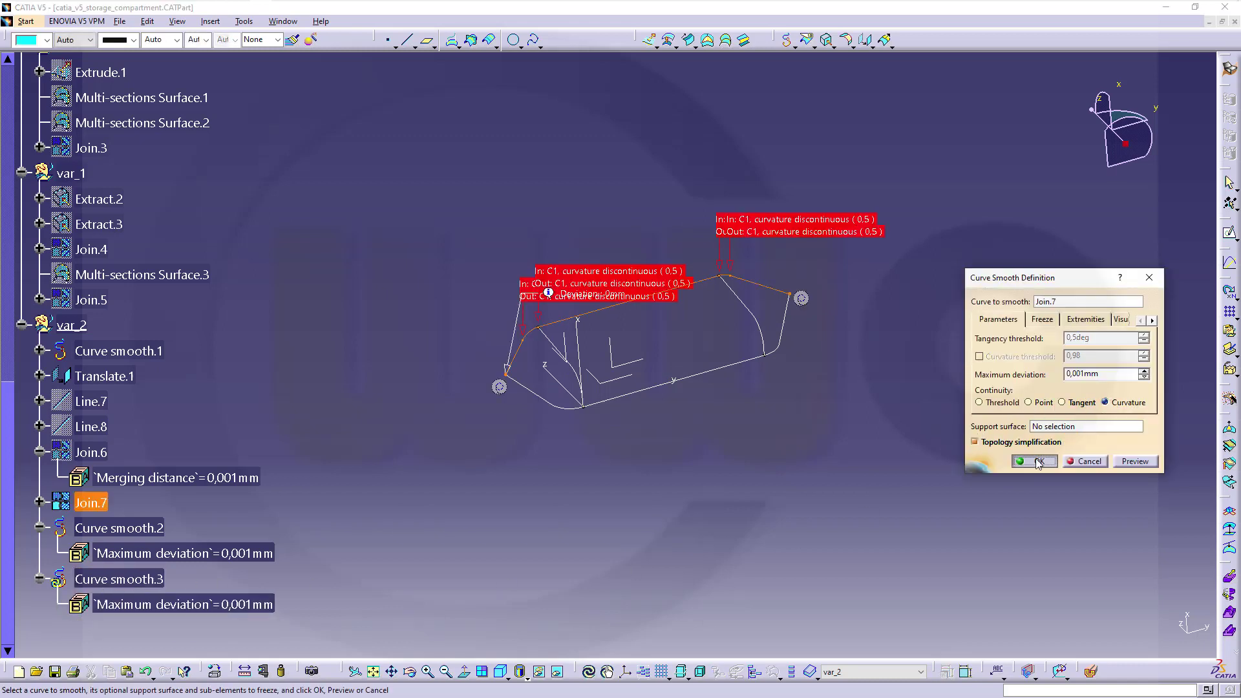
click(1036, 461)
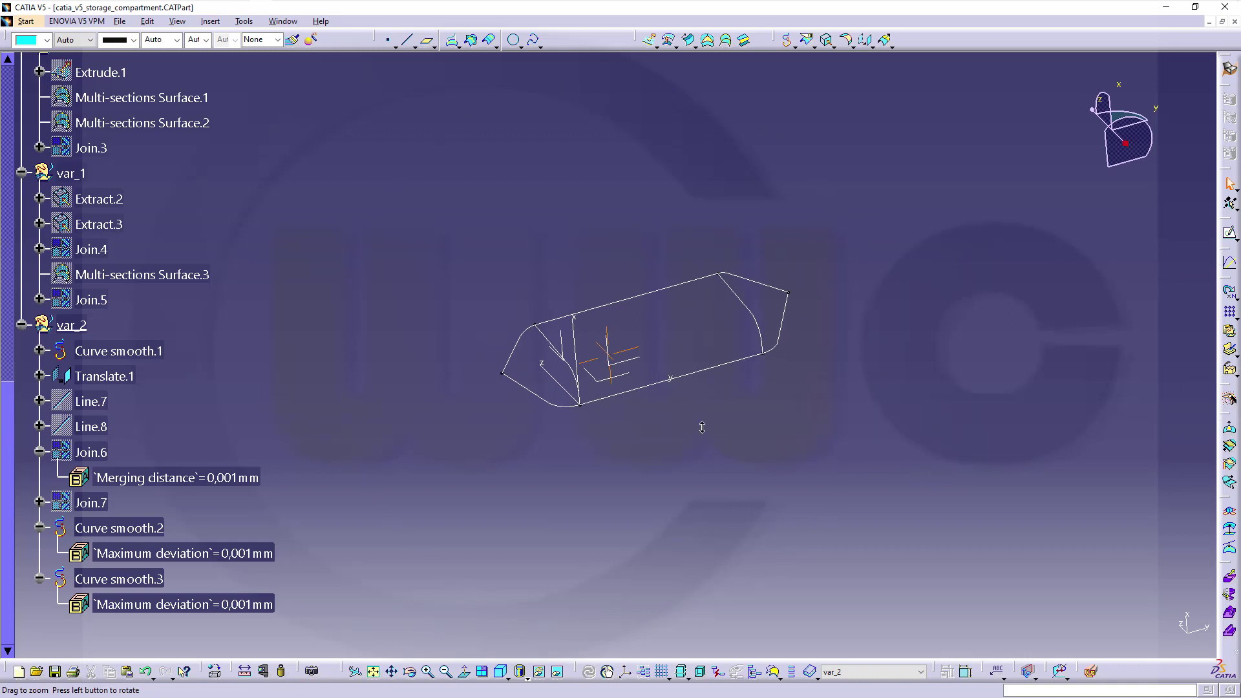
ctrl+middle_drag(701, 429, 688, 367)
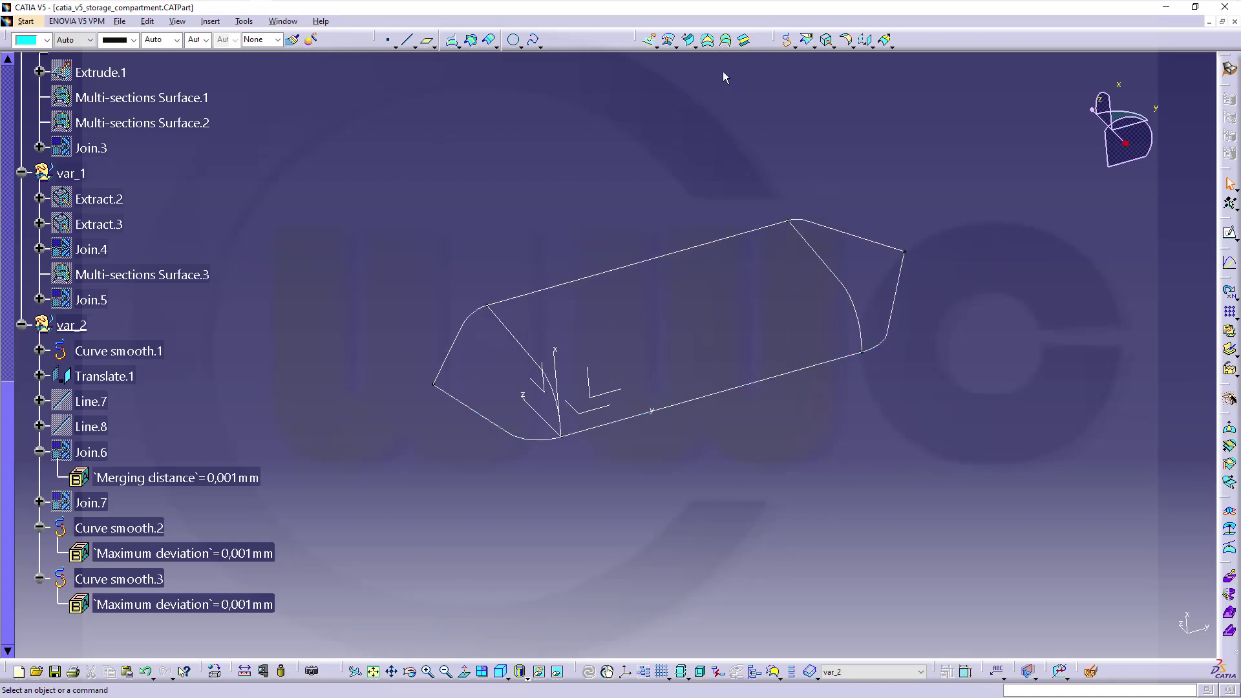
Set up a multi-sections surface with sections Curve smooth.2 and .3, guides Curve smooth.1 and Translate.1
click(725, 40)
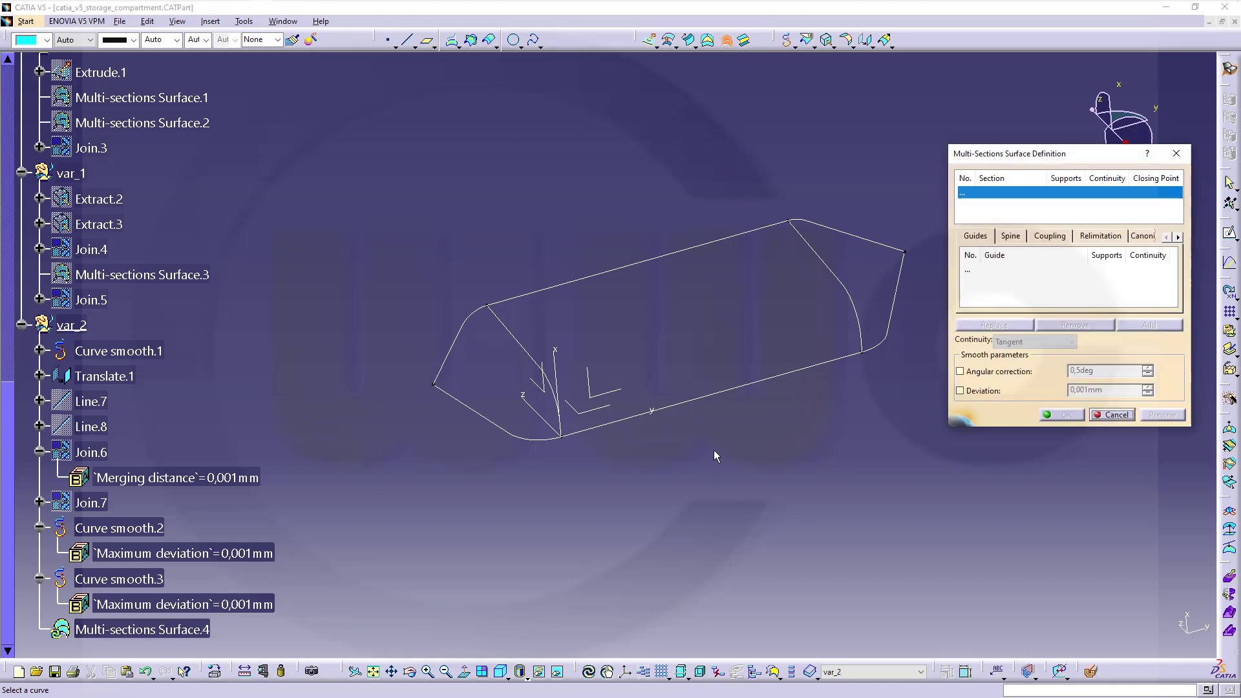
click(509, 433)
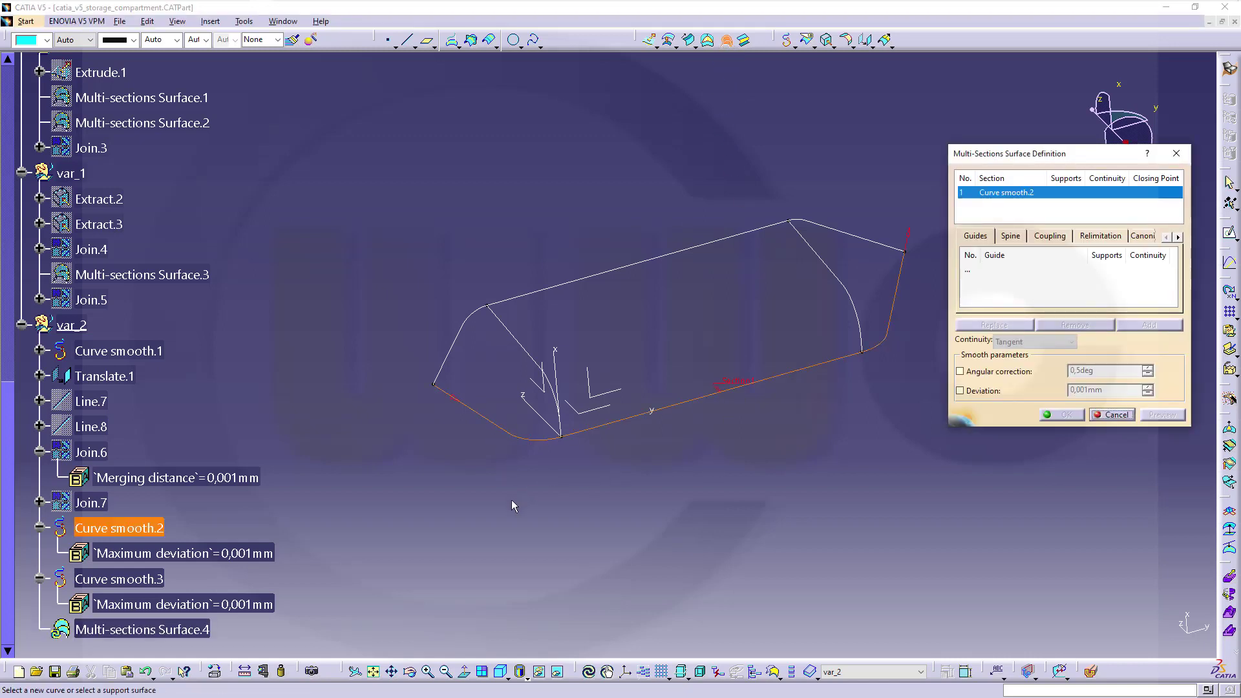
click(446, 361)
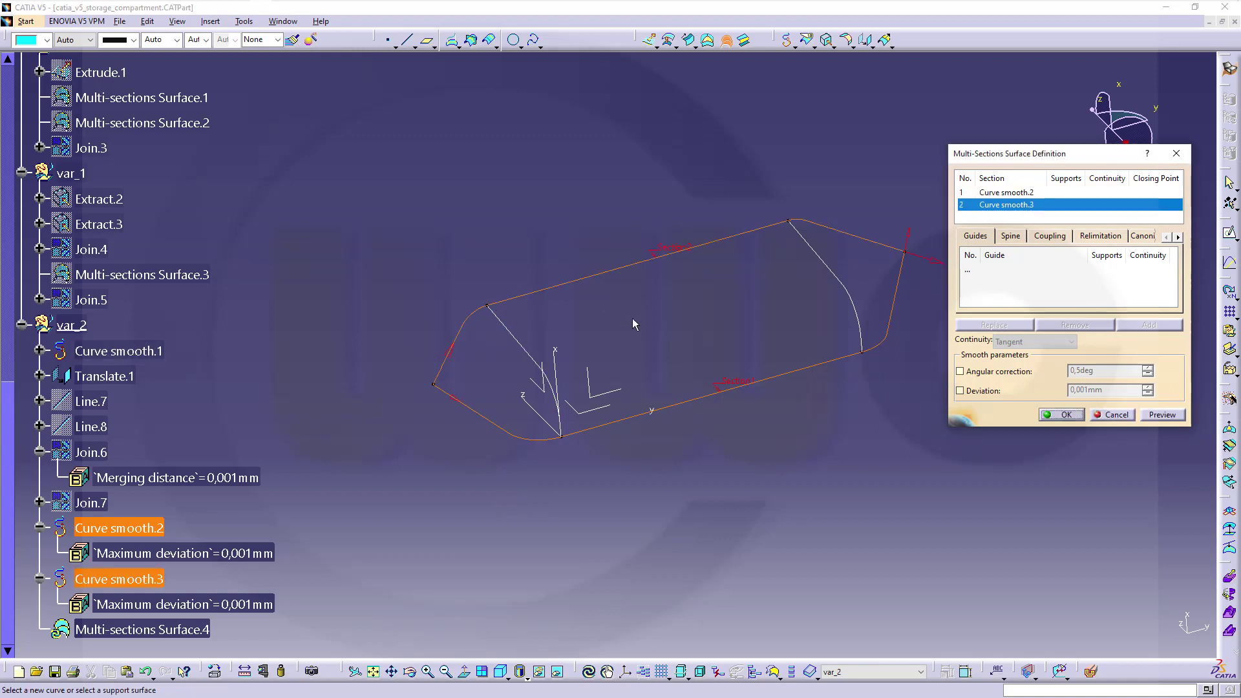
click(986, 272)
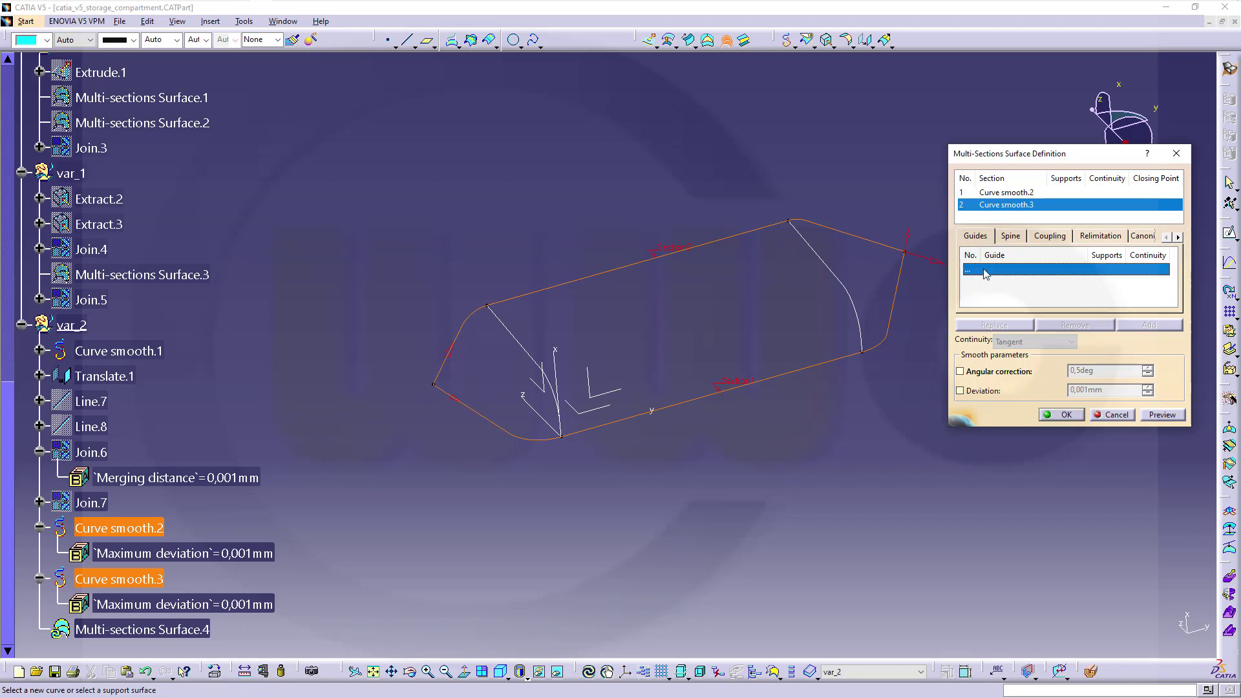
click(519, 359)
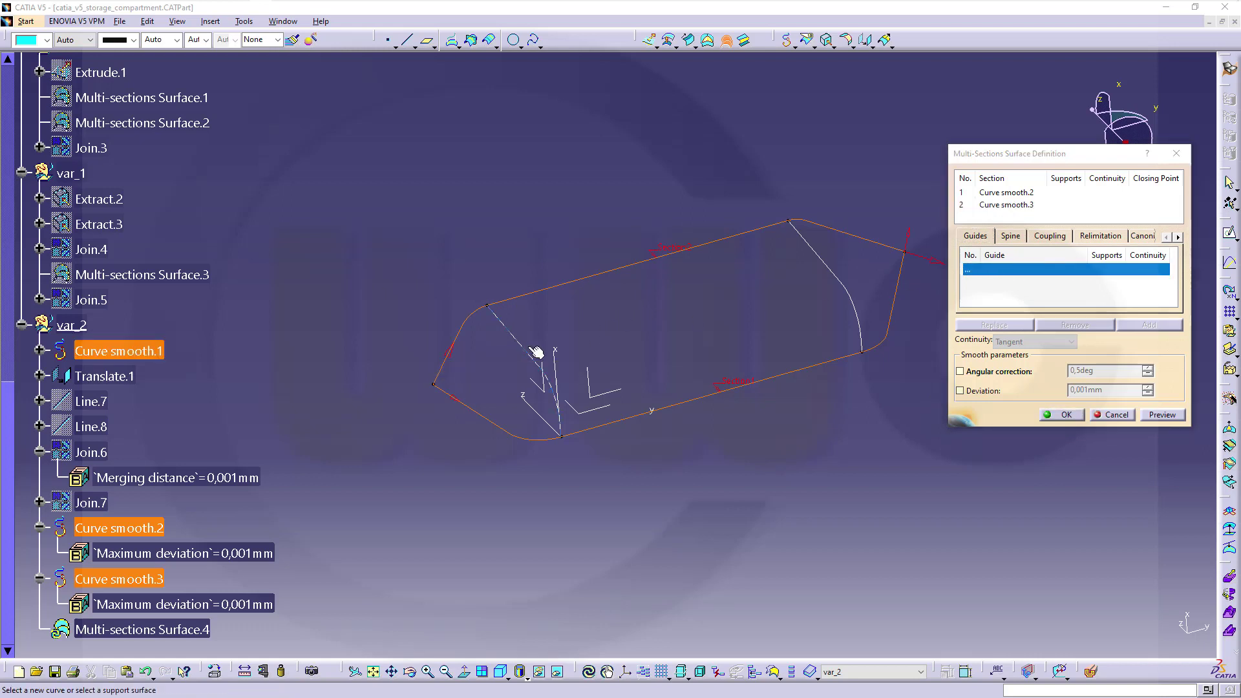
click(841, 278)
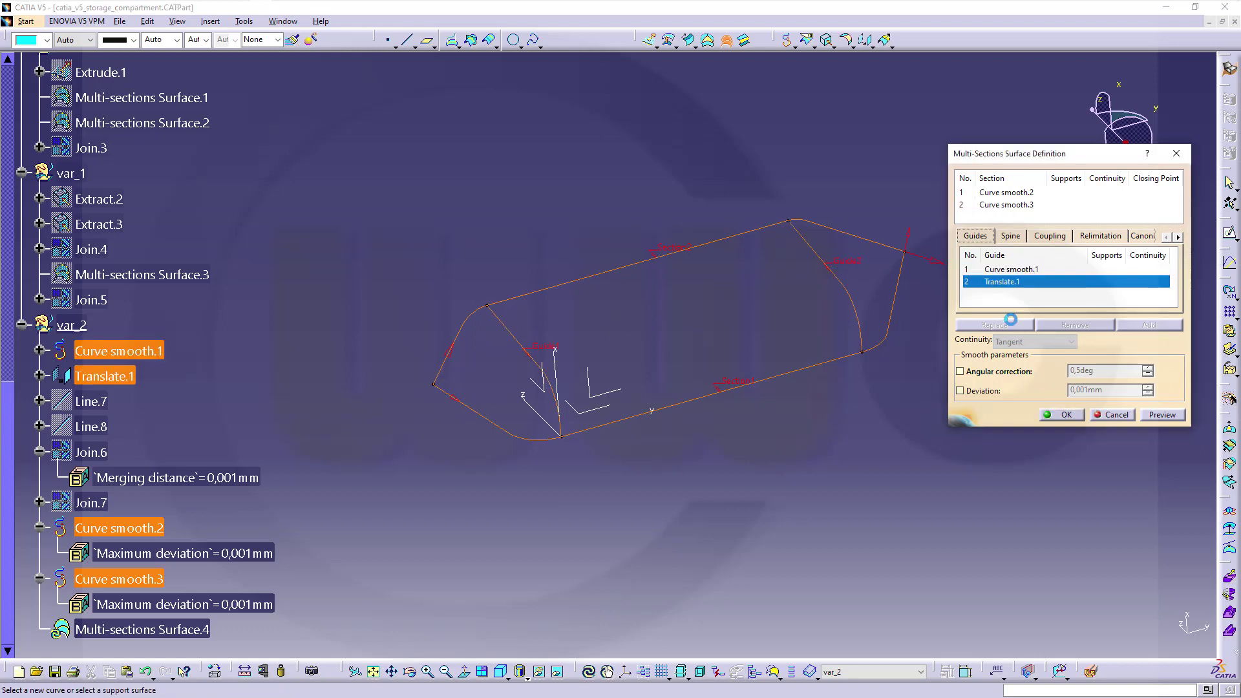
Use Tangency then curvature coupling and build Multi-sections Surface.4
click(1056, 241)
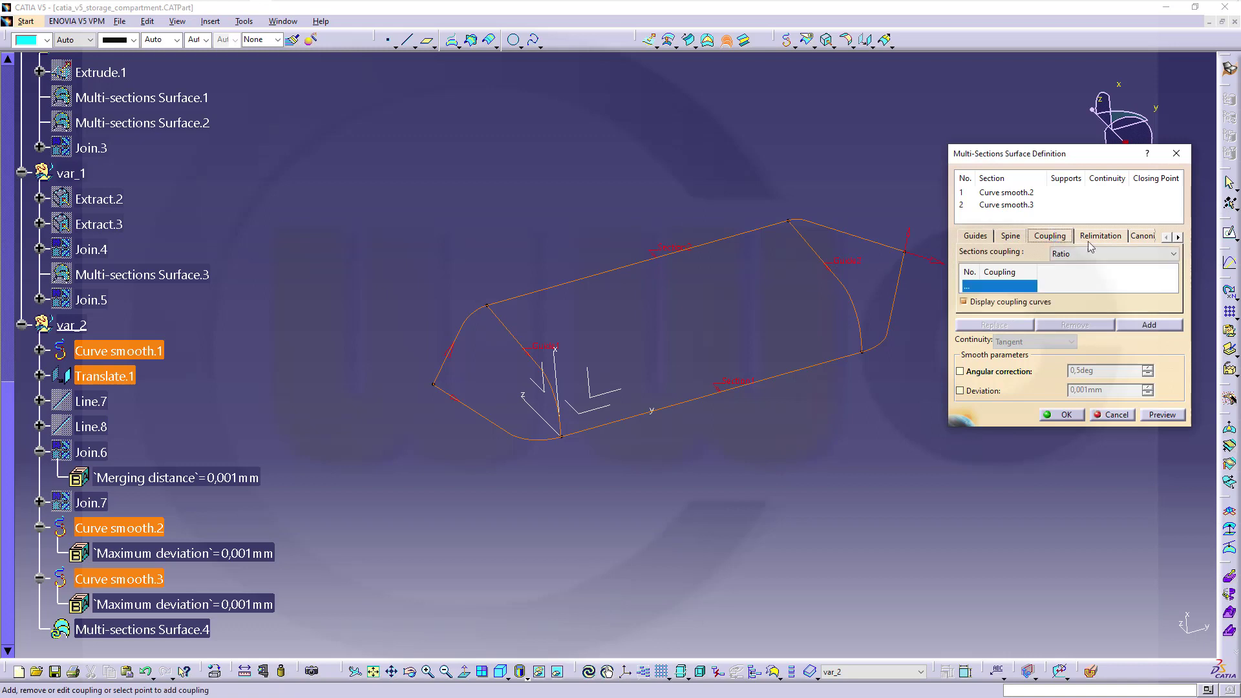
click(1171, 254)
click(1108, 288)
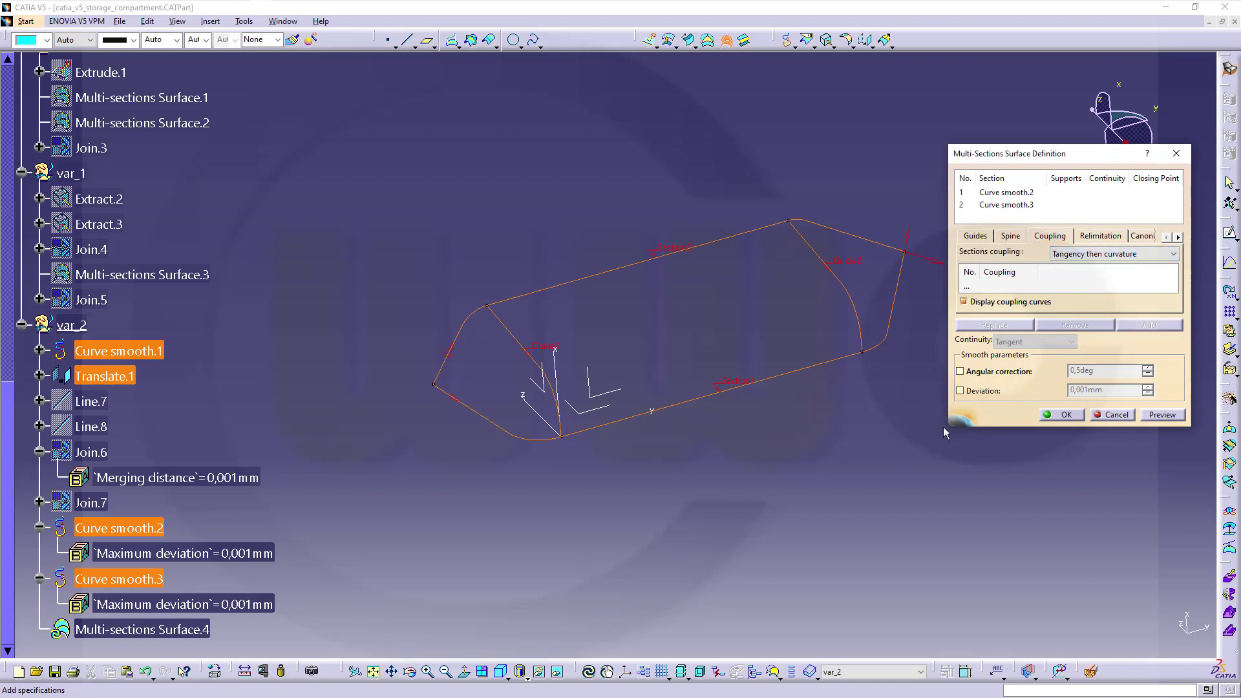
click(1062, 417)
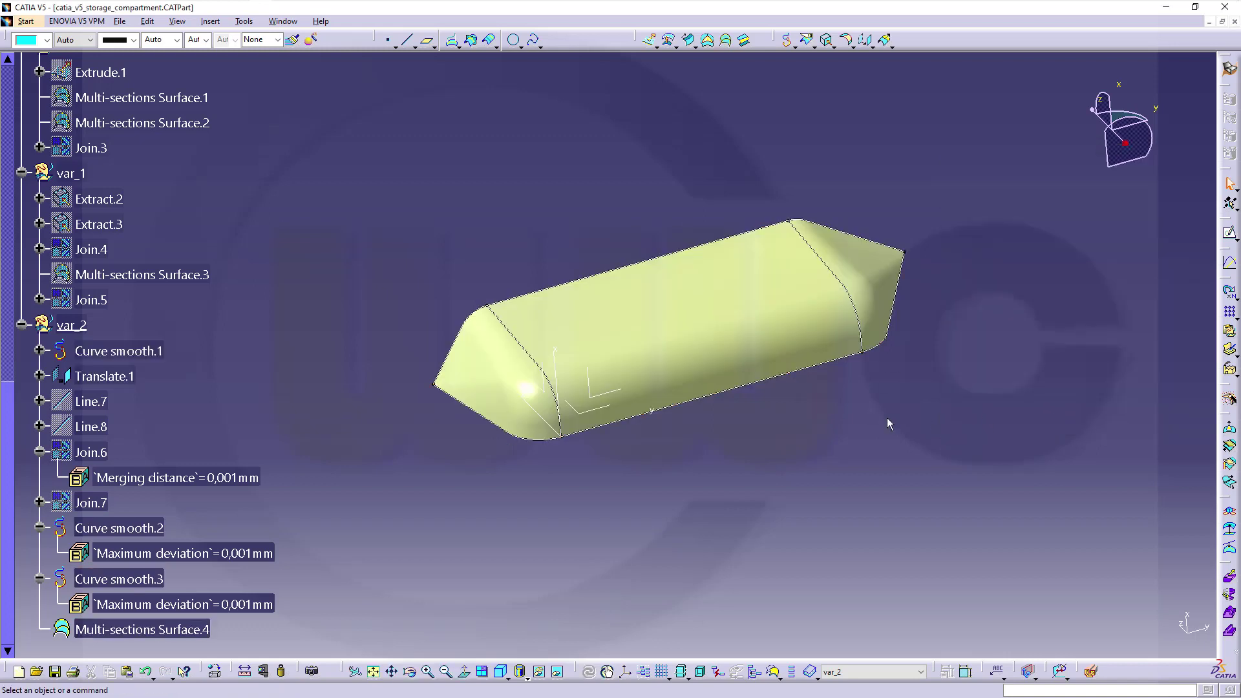
mouse_move(814, 428)
middle_down()
mouse_move(861, 415)
mouse_move(826, 382)
mouse_move(825, 452)
mouse_move(867, 450)
middle_up()
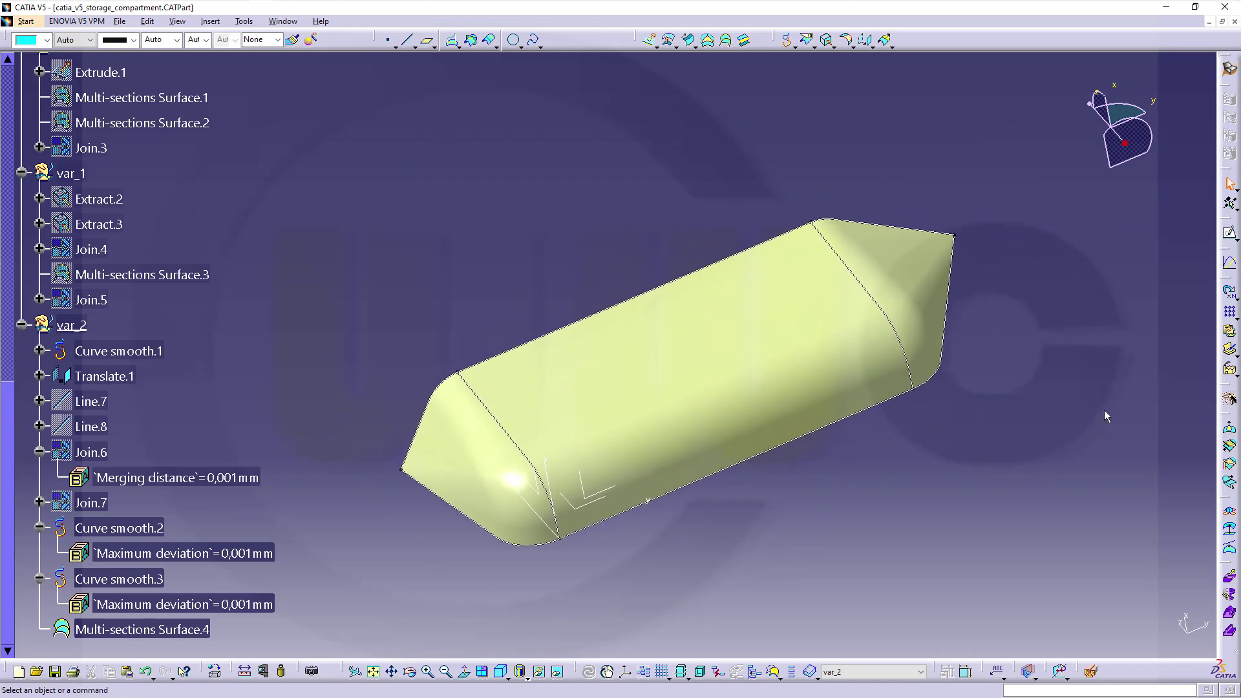